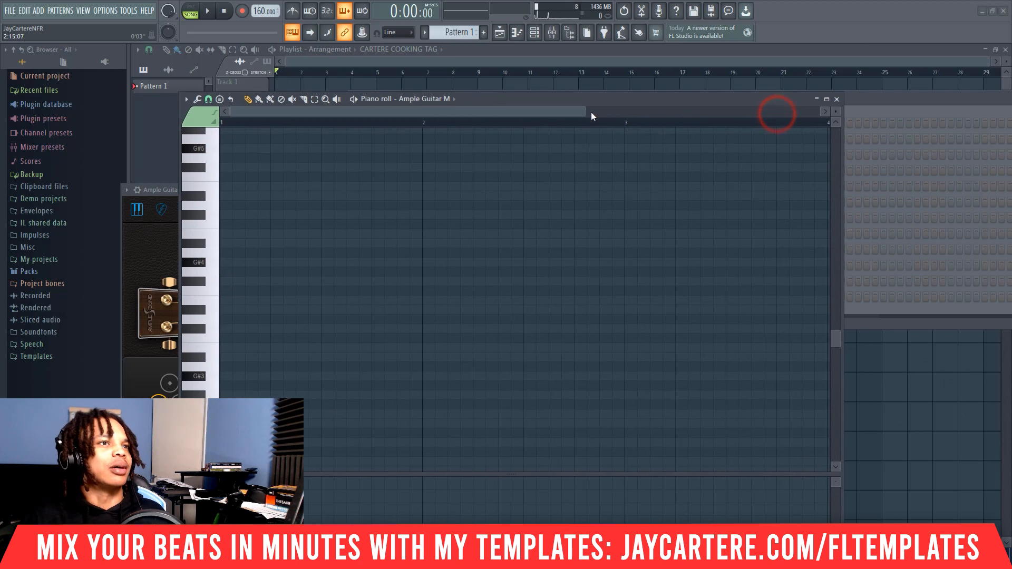
# Set the piano roll's scale highlighting root note to A, keeping the Minor Natural (Aeolian) scale
pyautogui.moveTo(588, 111); pyautogui.dragTo(831, 126)
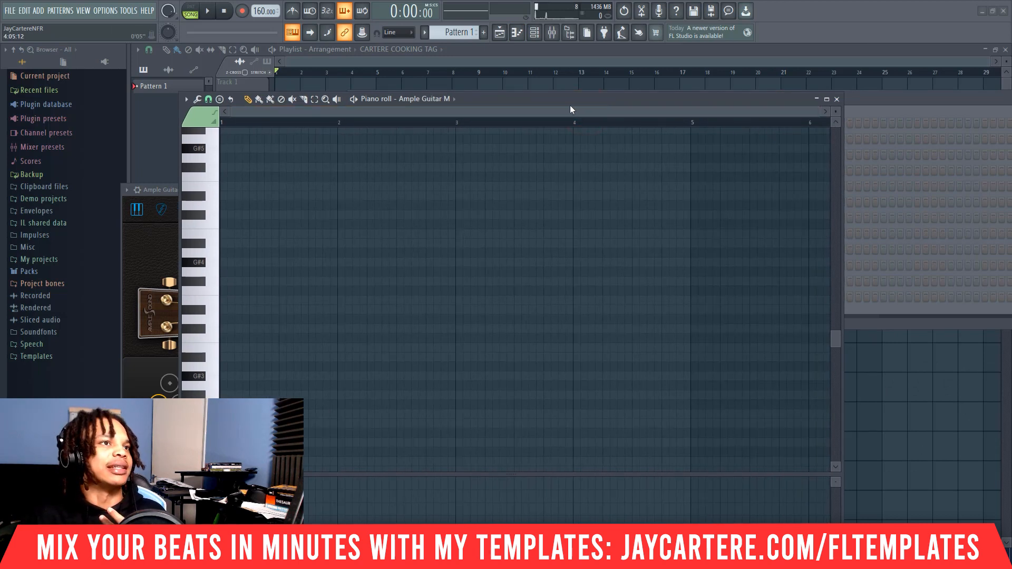
pyautogui.moveTo(564, 98); pyautogui.dragTo(683, 87)
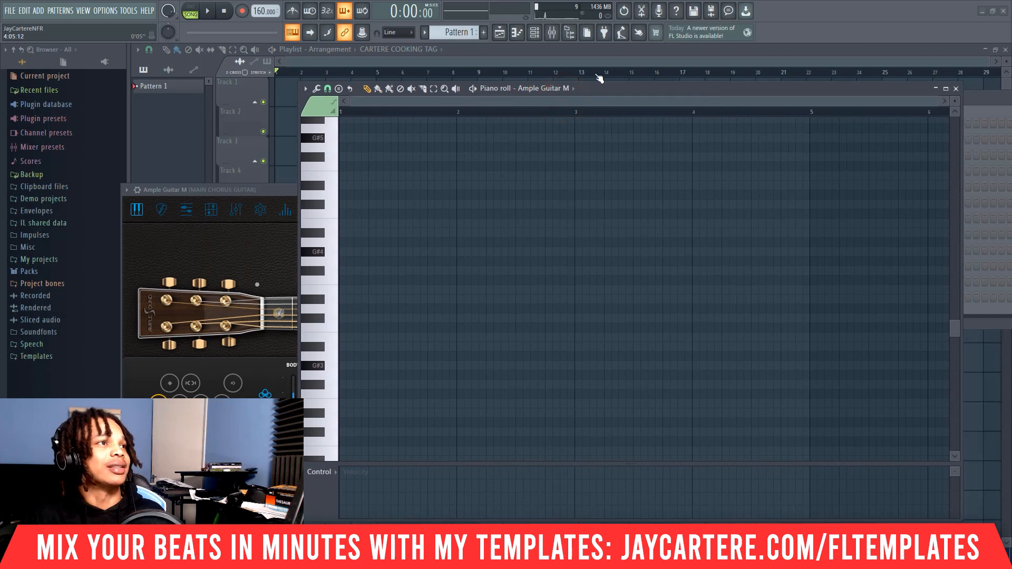
pyautogui.moveTo(941, 101); pyautogui.dragTo(856, 101)
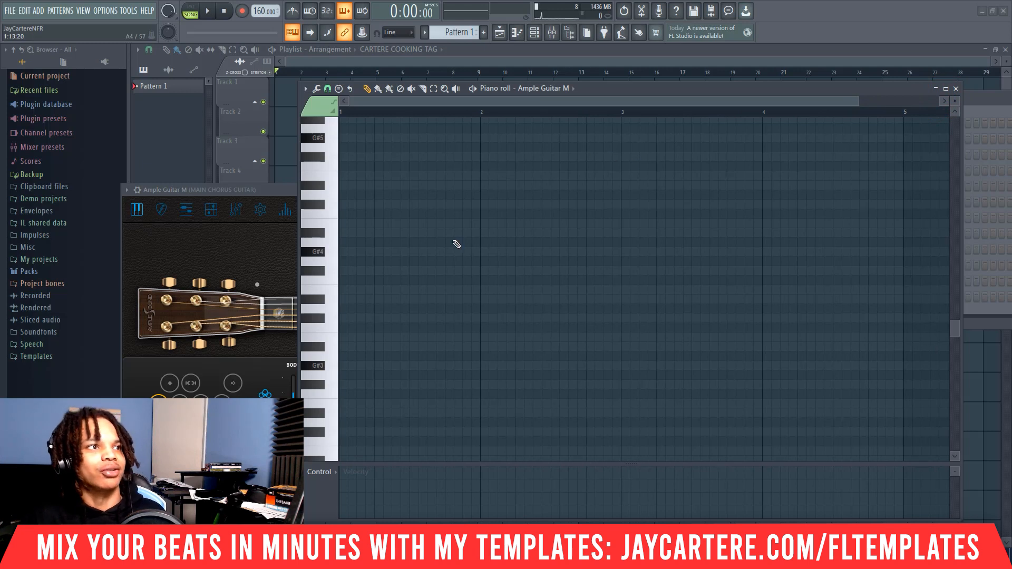
pyautogui.click(305, 89)
pyautogui.moveTo(326, 142)
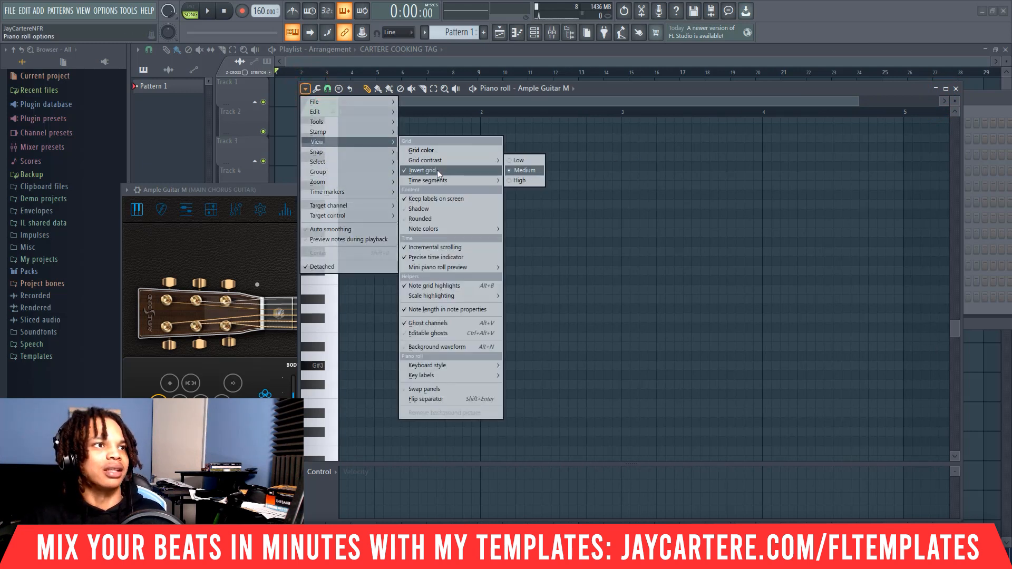
pyautogui.moveTo(470, 296)
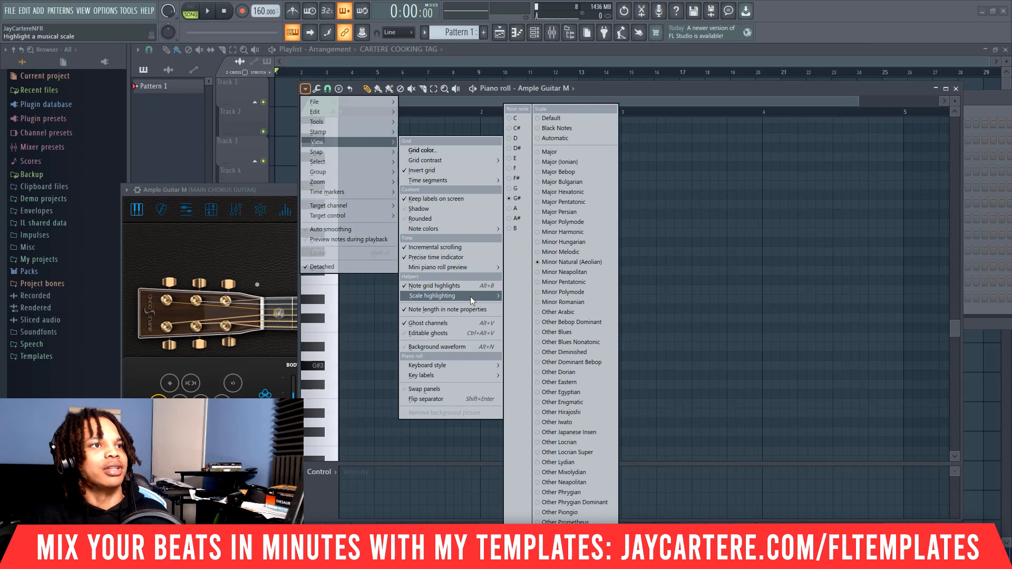
pyautogui.click(517, 208)
# Place a short A4 note at the start of bar 1 and audition the A4 and A3 keys
pyautogui.click(363, 242)
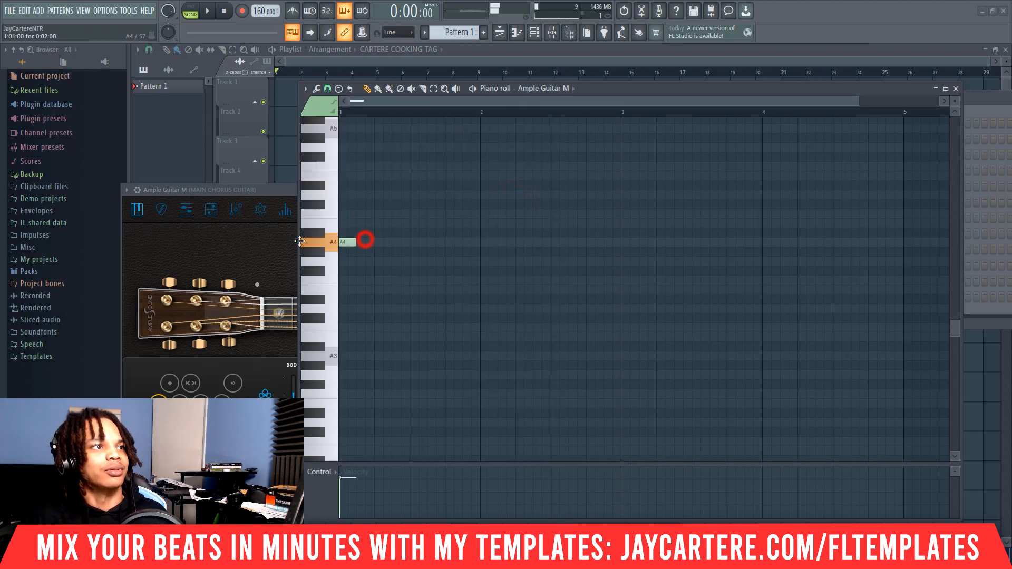
pyautogui.click(331, 242)
pyautogui.click(335, 355)
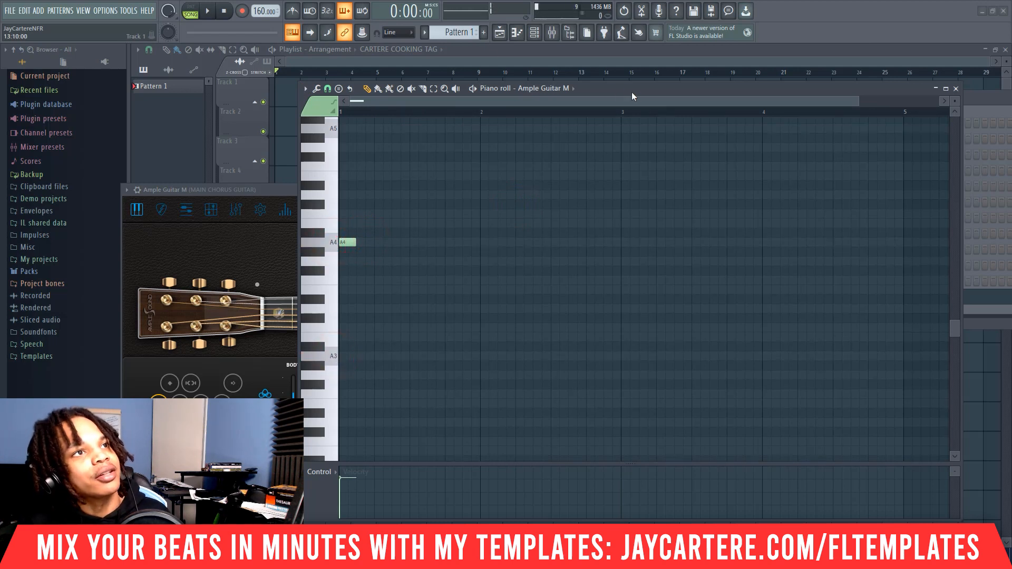
# Move the piano roll aside and audition the low guitar keys from A3 down to D3 for bass notes
pyautogui.moveTo(632, 96); pyautogui.dragTo(818, 95)
pyautogui.click(515, 351)
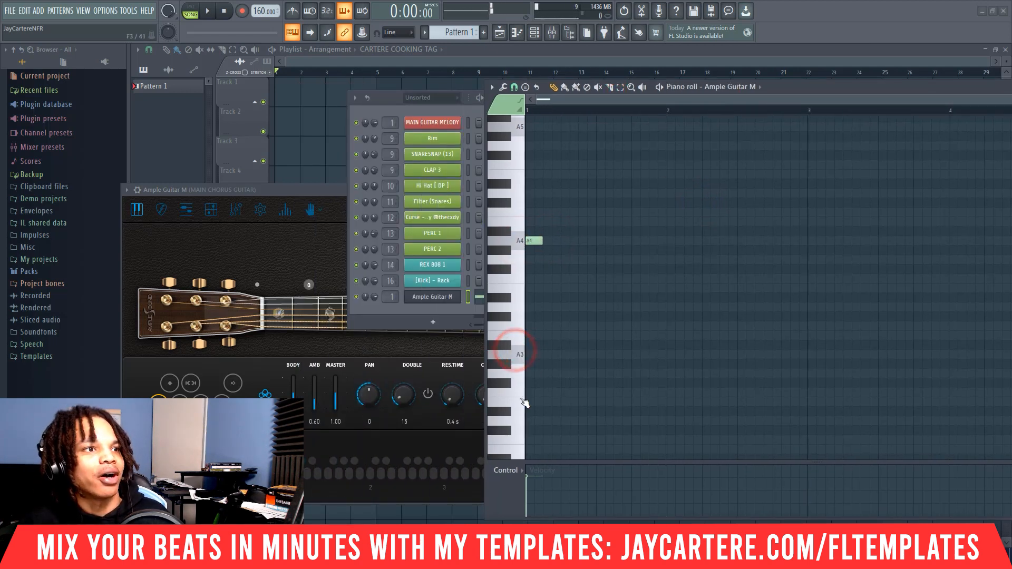
pyautogui.click(521, 420)
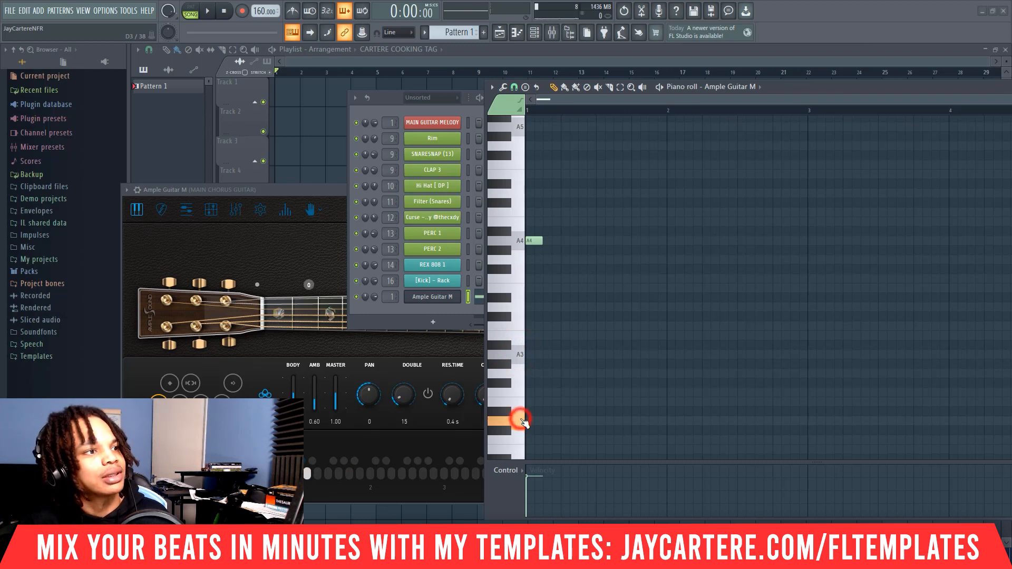
pyautogui.click(518, 404)
pyautogui.click(504, 413)
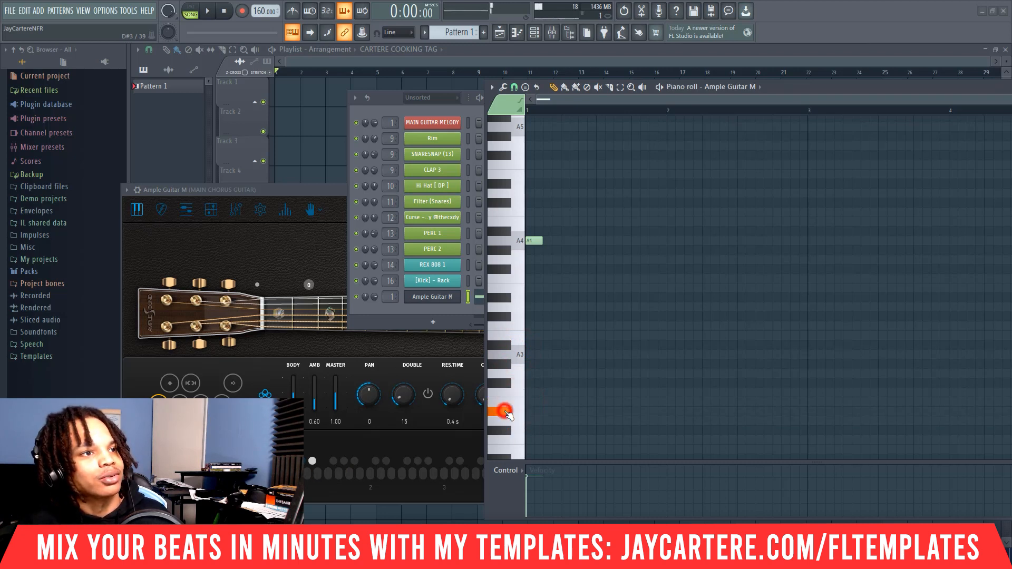
pyautogui.click(515, 399)
pyautogui.click(531, 404)
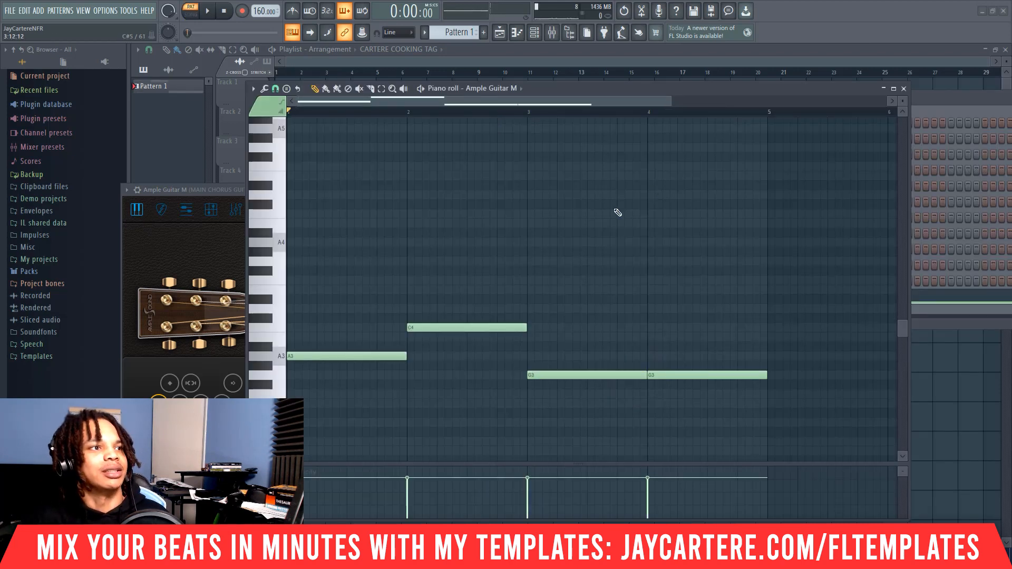
# Play back the four-bar line of A3, C4, G3 and G3 notes and stop it
pyautogui.press('space')
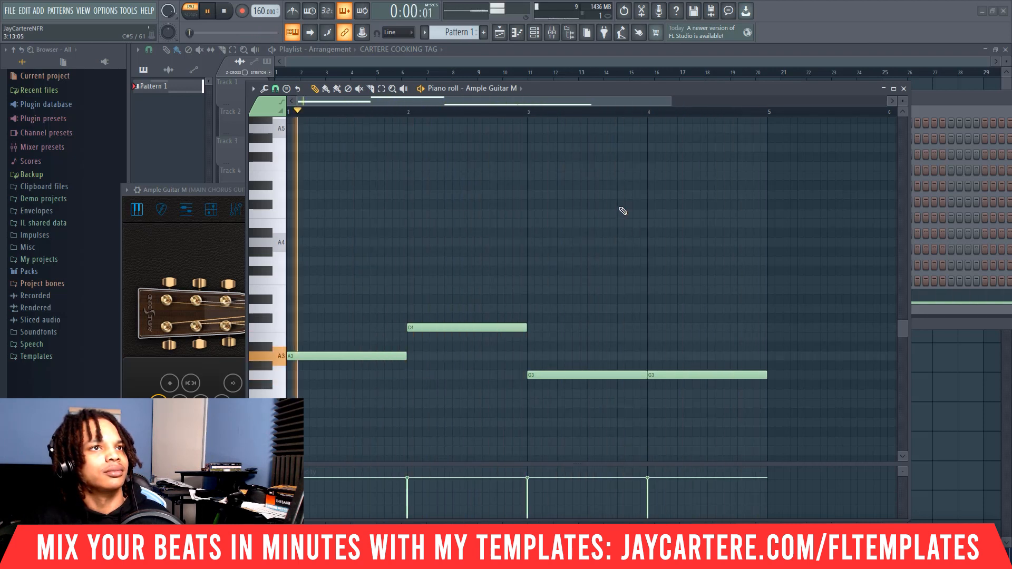
pyautogui.moveTo(671, 101); pyautogui.dragTo(741, 97)
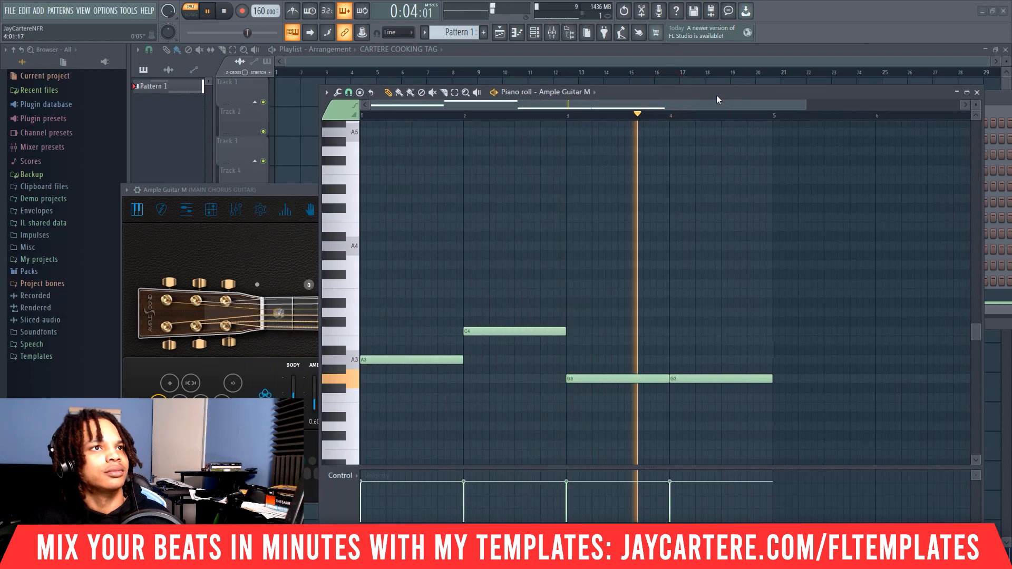
pyautogui.press('space')
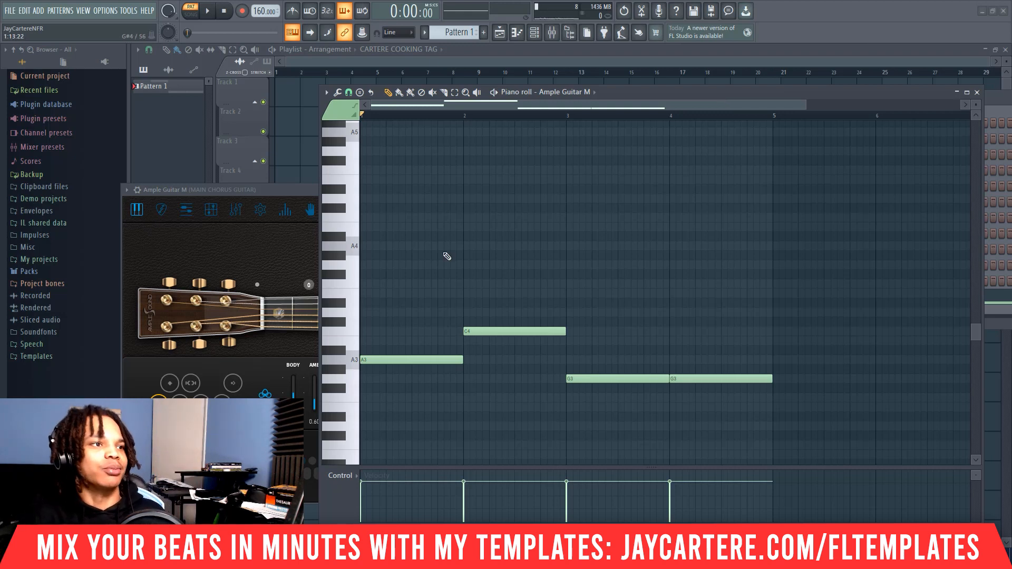
# Select all four bass notes and paste a copy of them one octave higher
pyautogui.moveTo(806, 105); pyautogui.dragTo(608, 105)
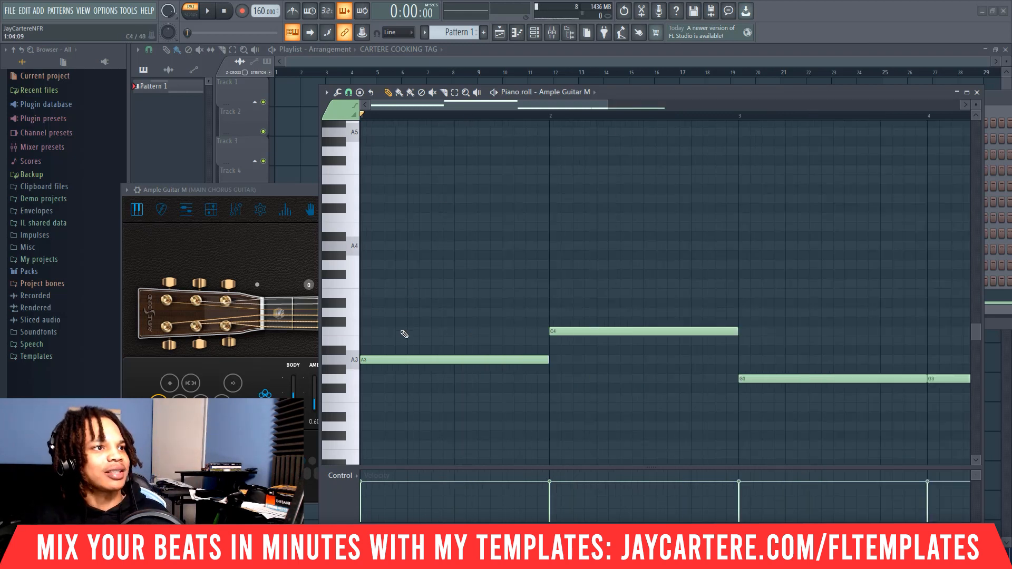
pyautogui.moveTo(855, 417); pyautogui.dragTo(630, 328)
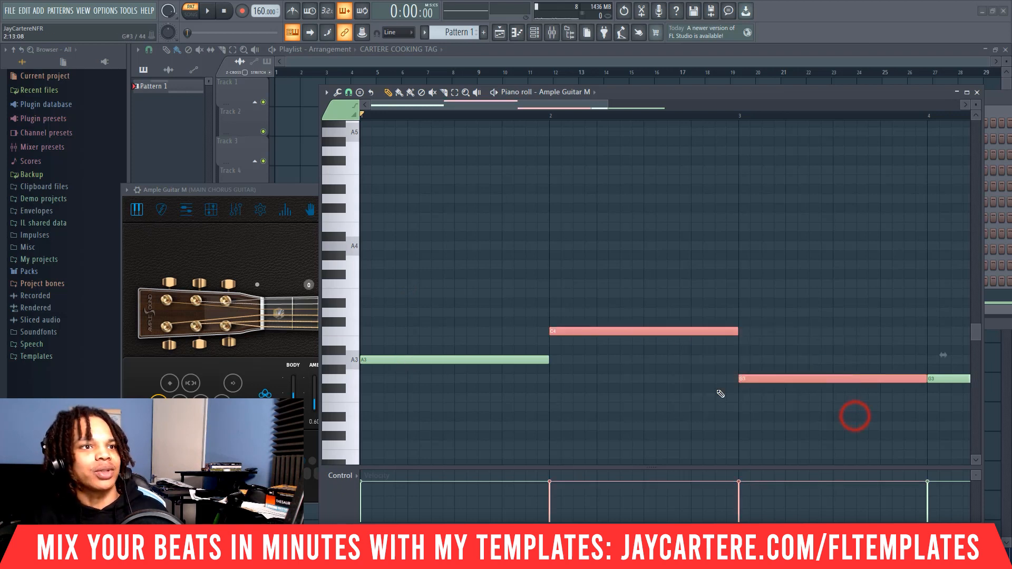
pyautogui.moveTo(958, 441); pyautogui.dragTo(455, 279)
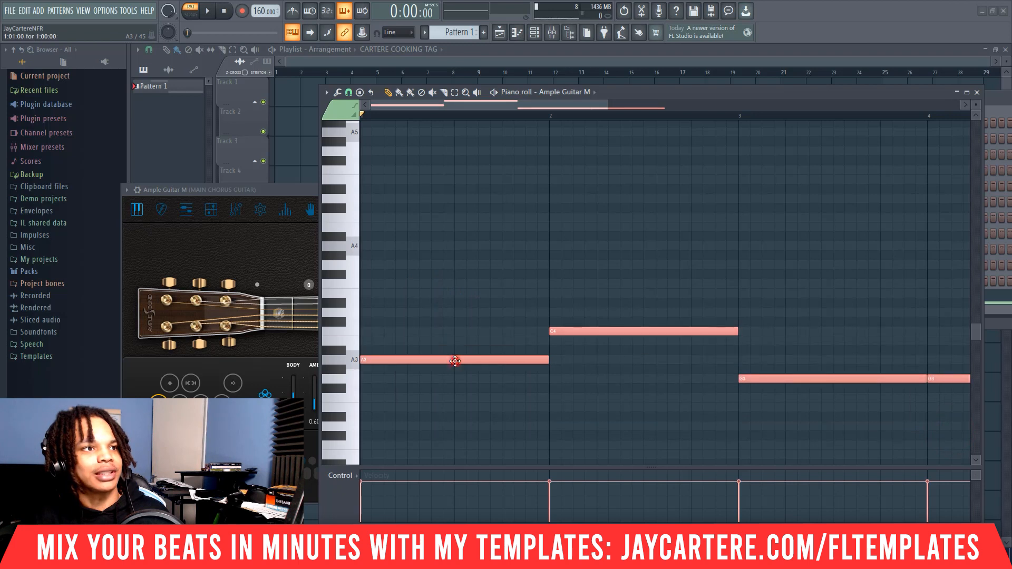
pyautogui.hotkey('ctrl', 'c')
pyautogui.hotkey('ctrl', 'v')
pyautogui.hotkey('ctrl', 'Up')
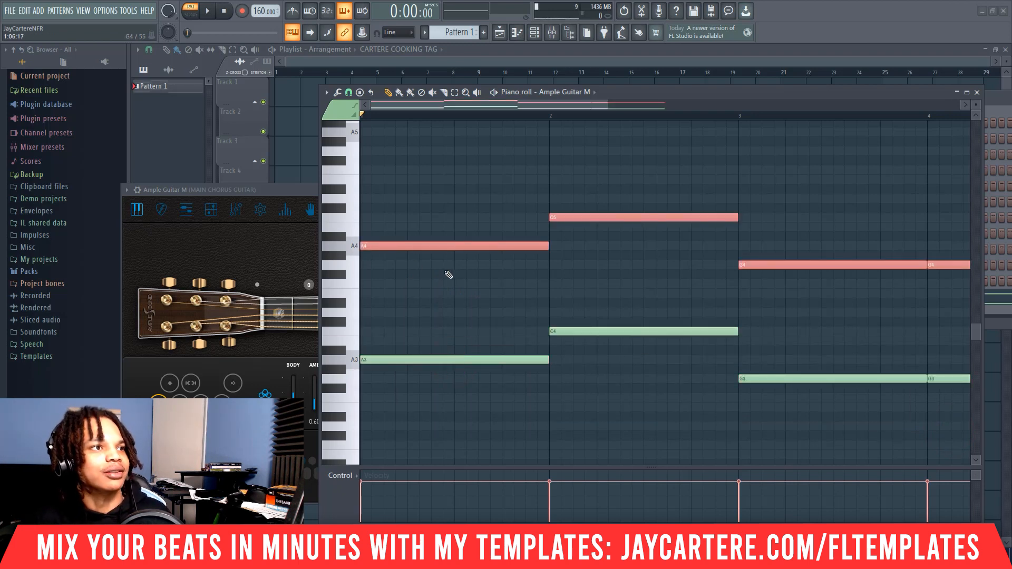
# Add a C5 note at step 5 and an E5 note at step 9 of bar 1, and preview the pattern
pyautogui.scroll(3, 403, 276)
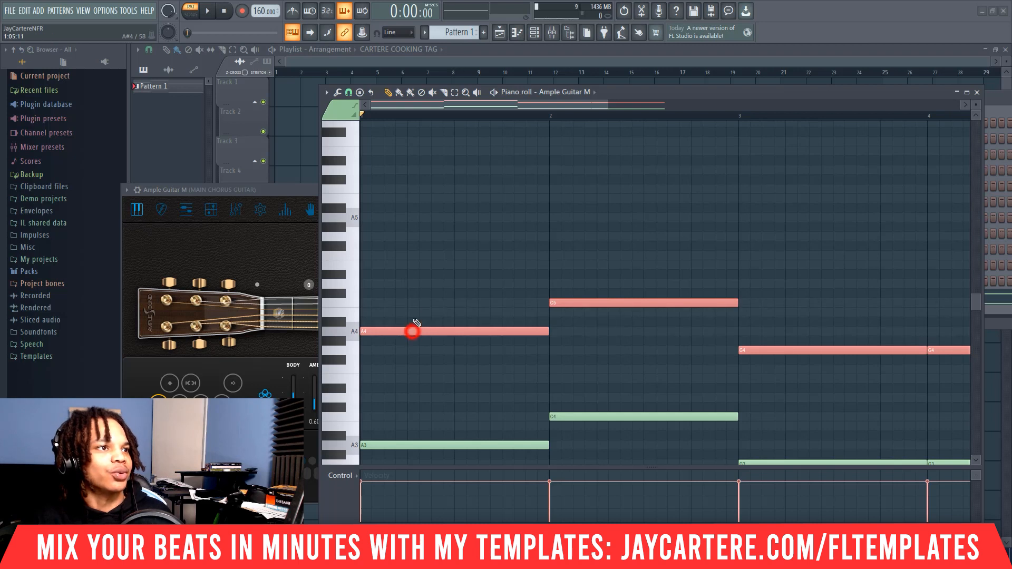
pyautogui.hotkey('ctrl', 'd')
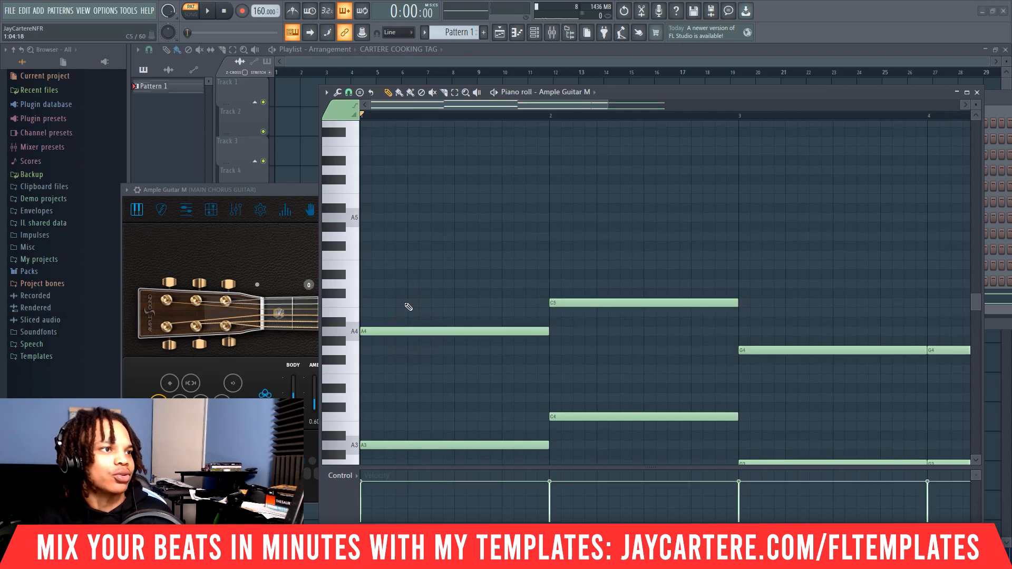
pyautogui.click(409, 303)
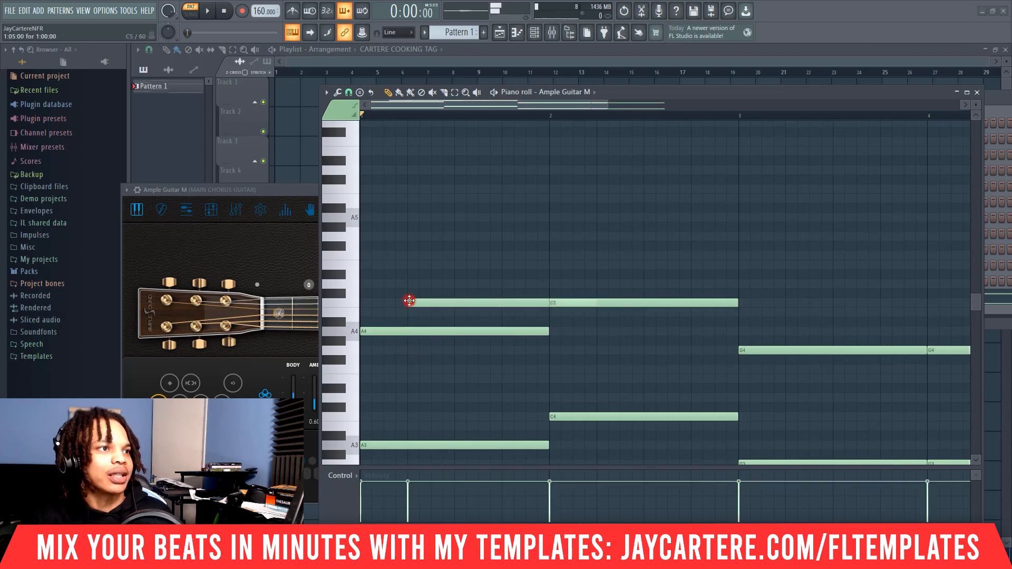
pyautogui.click(456, 265)
pyautogui.press('space')
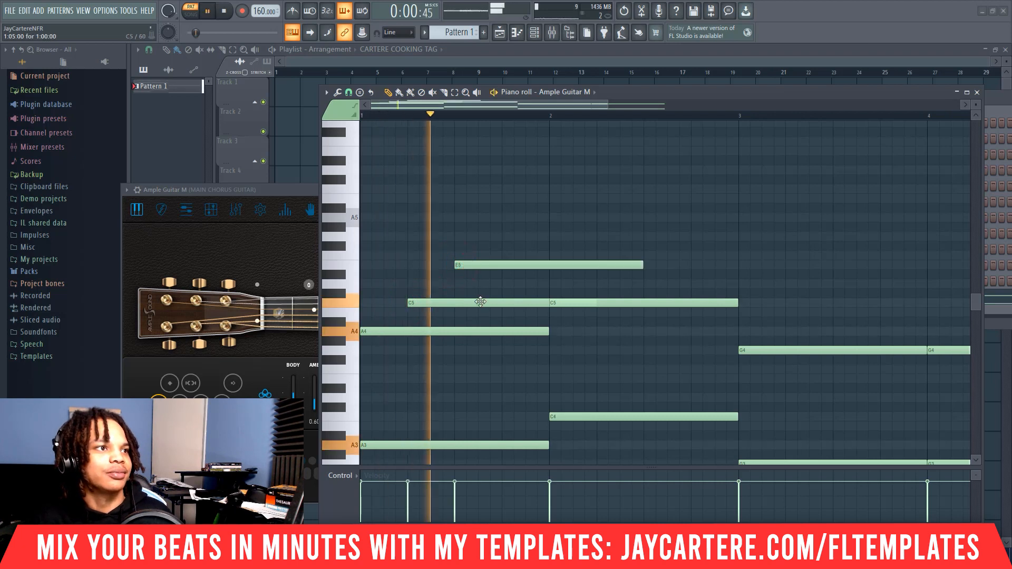
pyautogui.press('space')
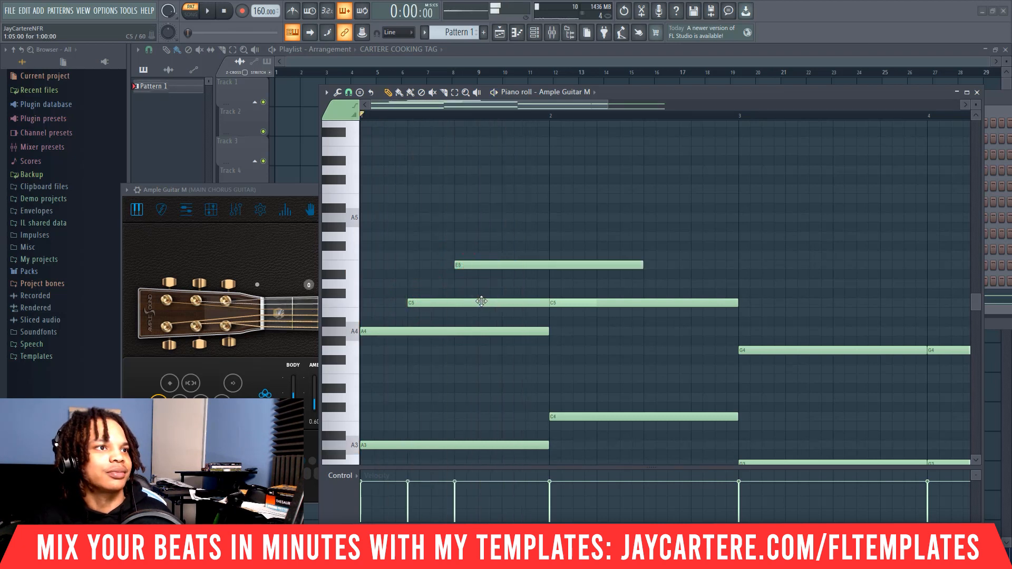
# Audition the individual bar 1 notes and try starting the E5 together with the C5 at step 5
pyautogui.click(413, 445)
pyautogui.click(458, 266)
pyautogui.click(443, 303)
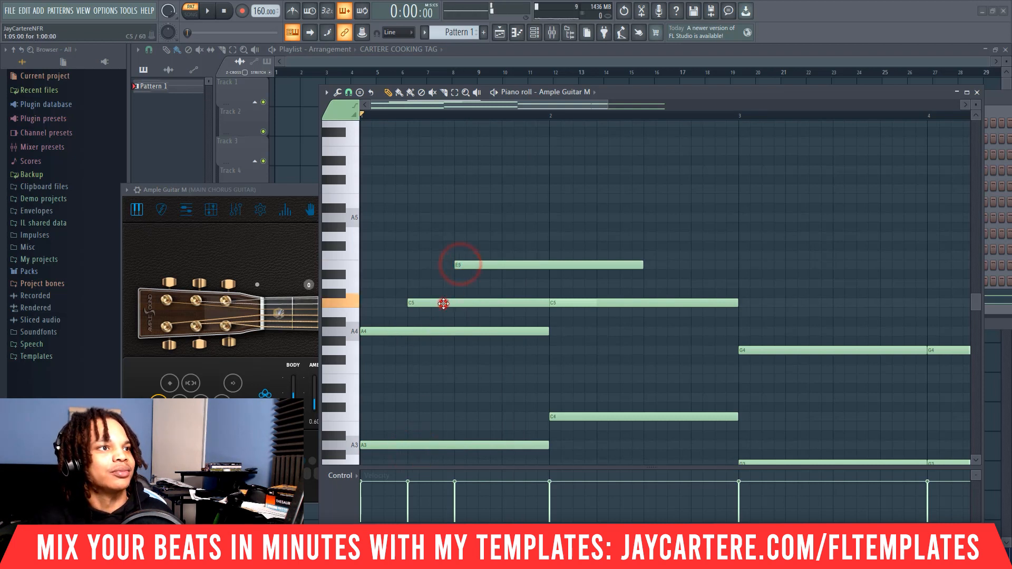
pyautogui.click(441, 331)
pyautogui.moveTo(472, 265); pyautogui.dragTo(431, 266)
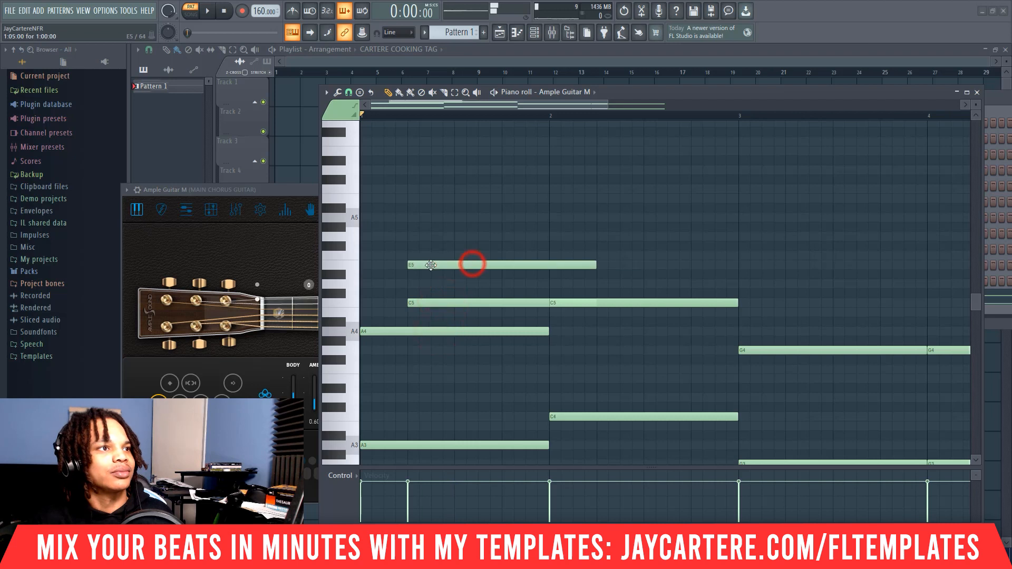
pyautogui.click(444, 265)
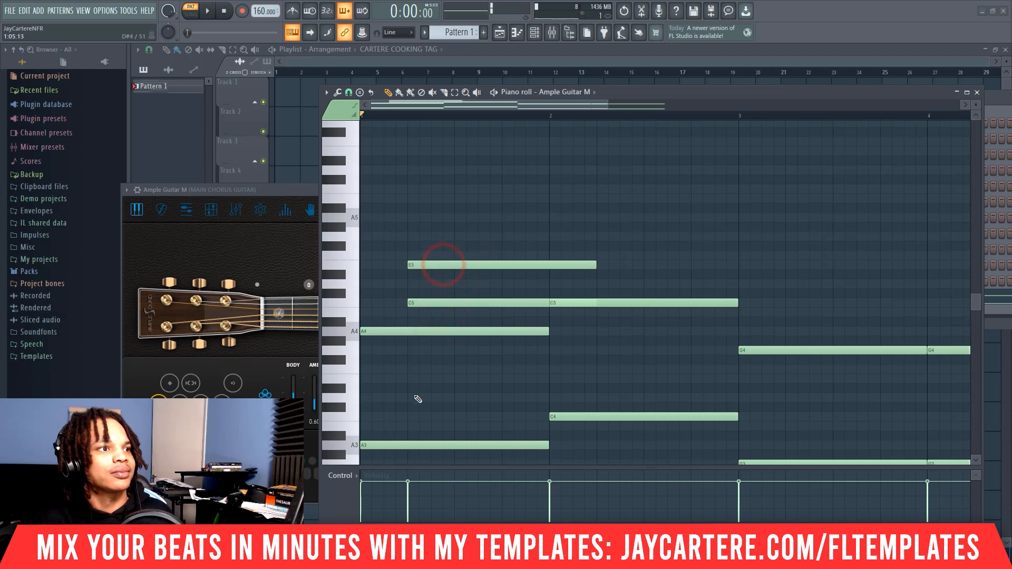
pyautogui.click(422, 445)
pyautogui.click(419, 303)
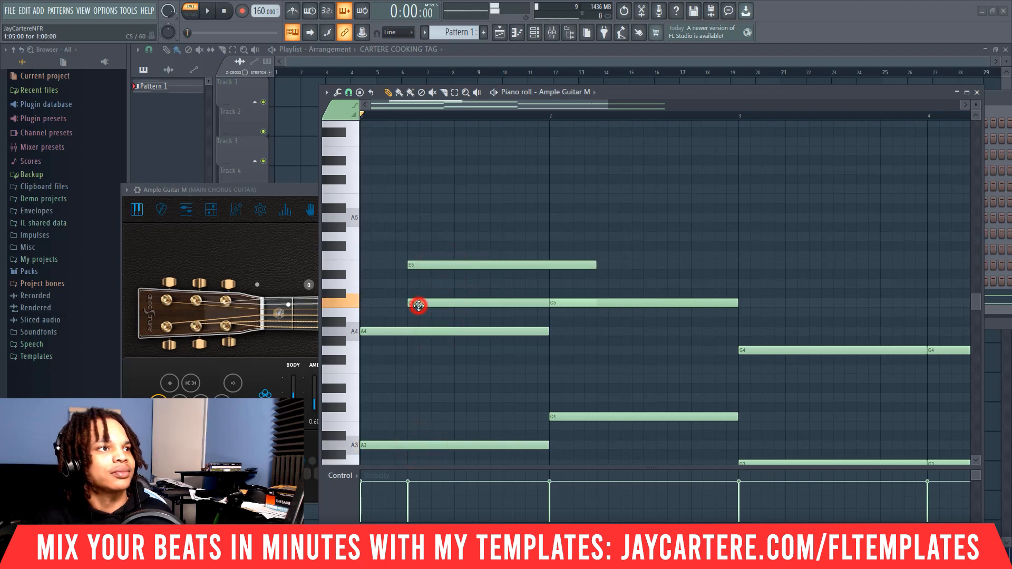
pyautogui.click(430, 302)
# Replace bar 1's A4 with a G5 at step 9, move the E5 to step 13, and preview the phrase
pyautogui.rightClick(423, 332)
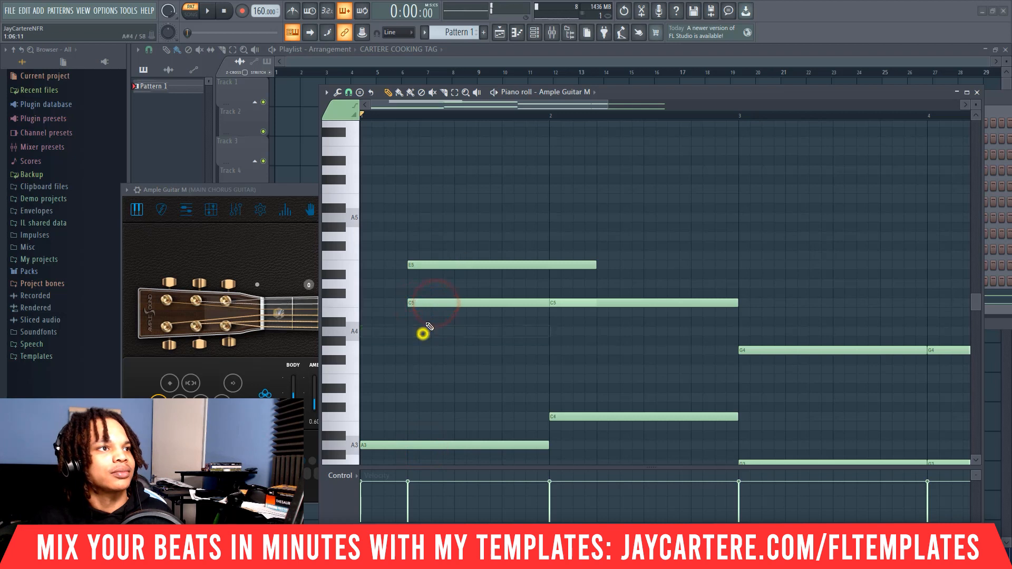
pyautogui.click(458, 233)
pyautogui.moveTo(444, 264); pyautogui.dragTo(533, 271)
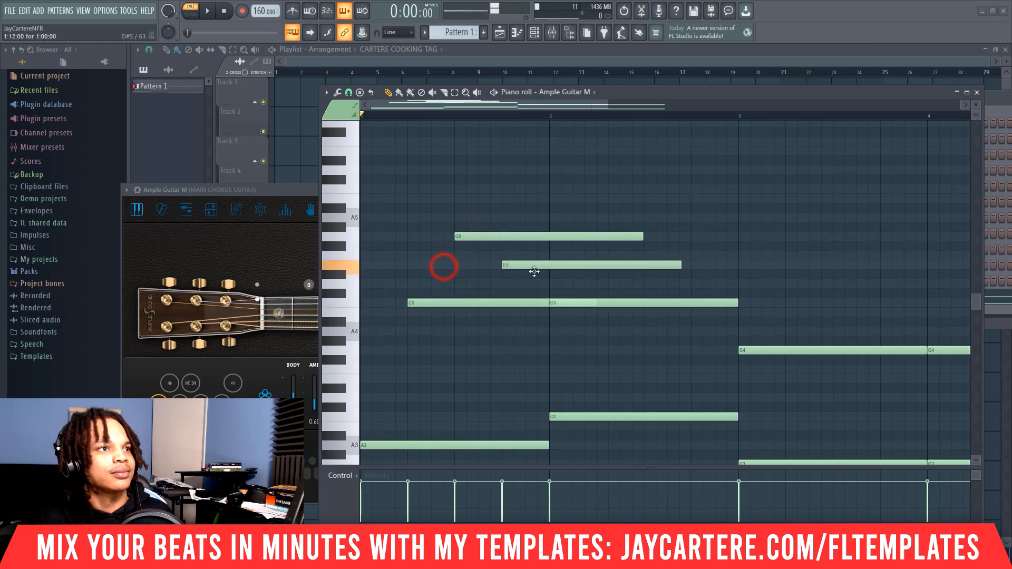
pyautogui.press('space')
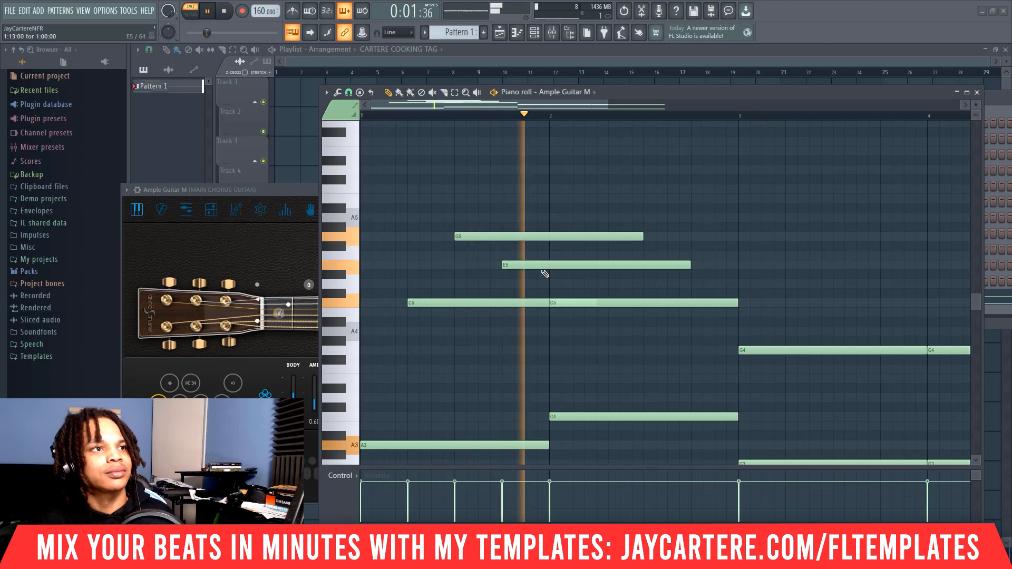
pyautogui.press('space')
# Delete the extra C5 in bar 2 and repeat the C5, G5, E5 phrase one bar apart through bar 4
pyautogui.rightClick(620, 305)
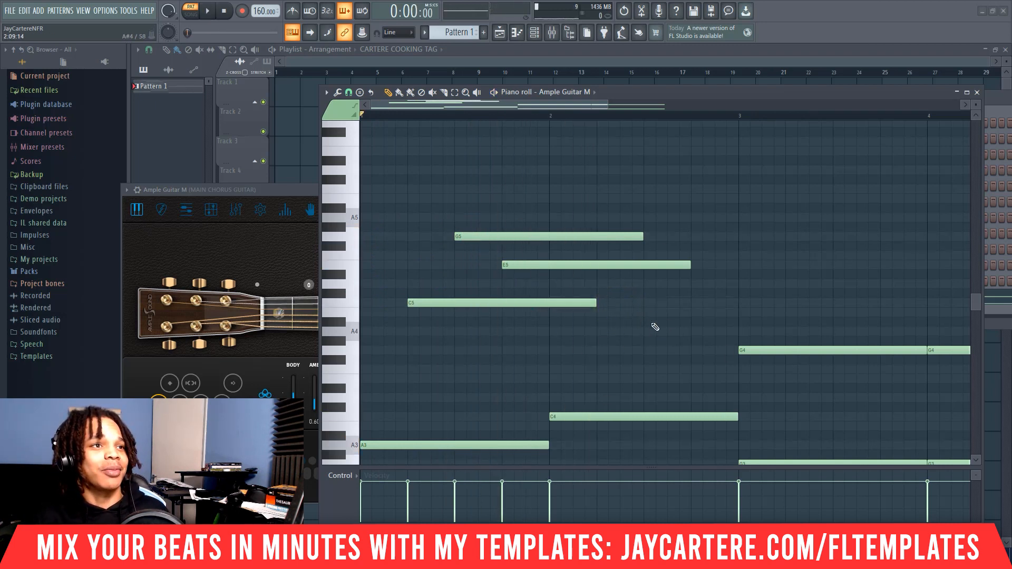
pyautogui.moveTo(652, 323); pyautogui.dragTo(436, 211)
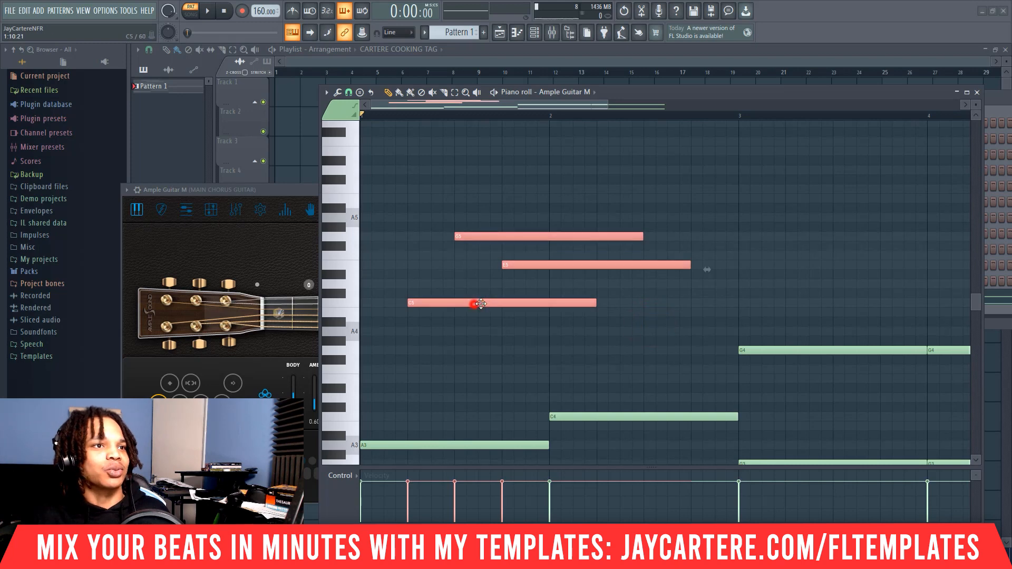
pyautogui.moveTo(474, 304); pyautogui.dragTo(667, 317)
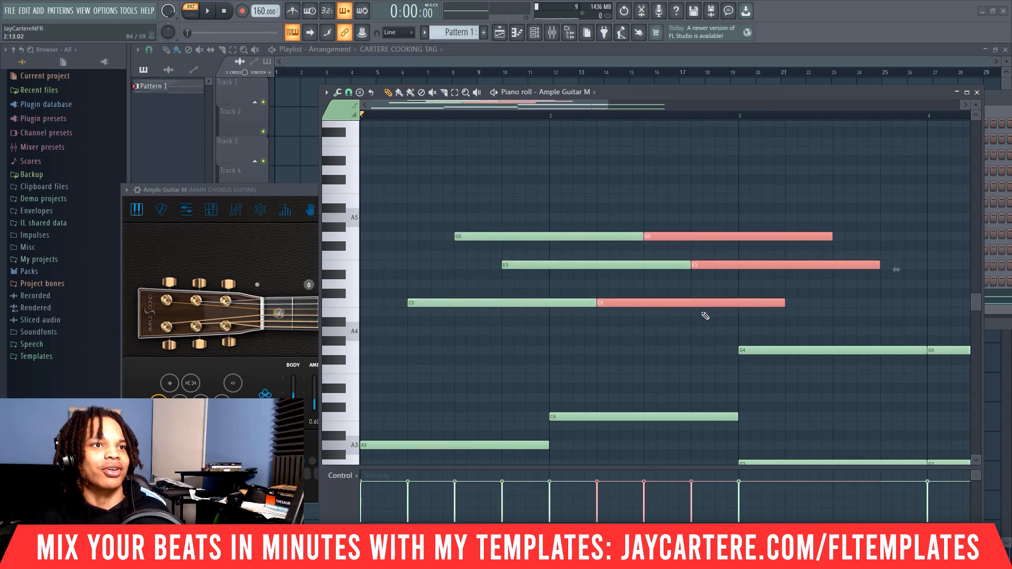
pyautogui.scroll(-3, 705, 315)
pyautogui.hotkey('ctrl', 'b')
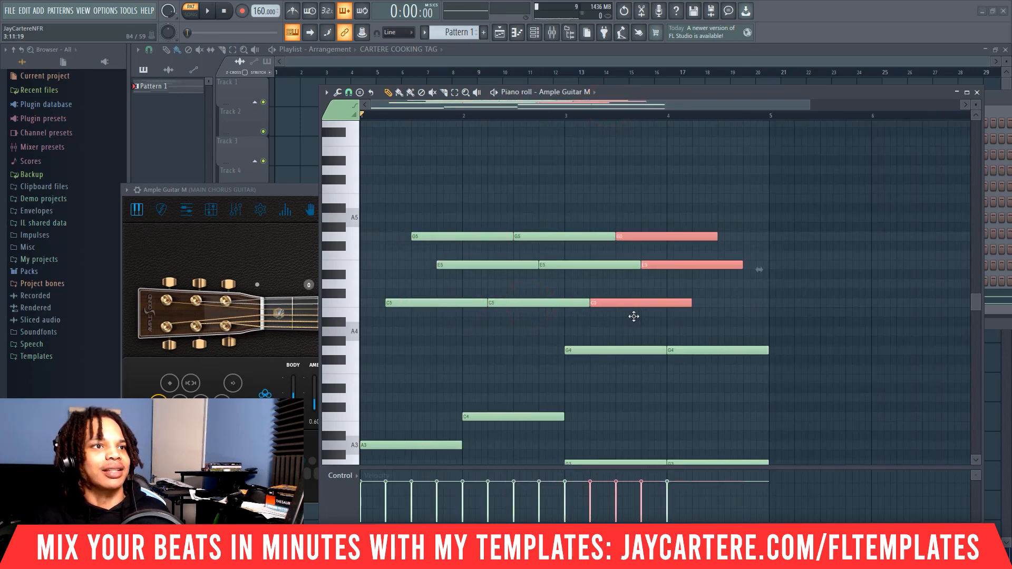
pyautogui.moveTo(625, 303); pyautogui.dragTo(727, 304)
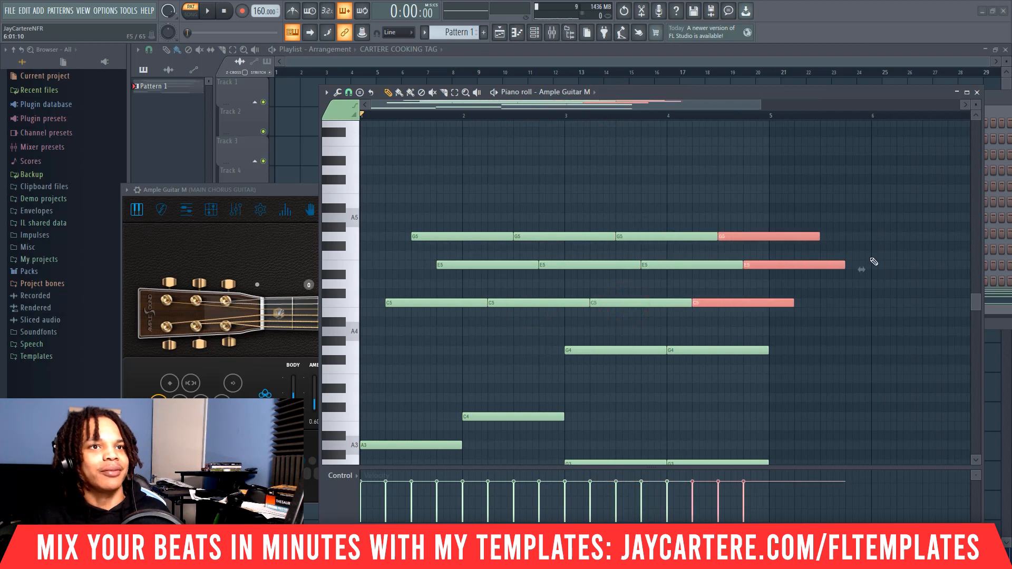
# Trim the last C5, G5 and E5 notes to fit within bar 4, ending the C5 and E5 at the bar's end, and preview the pattern
pyautogui.moveTo(843, 265); pyautogui.dragTo(769, 265)
pyautogui.moveTo(717, 303); pyautogui.dragTo(742, 303)
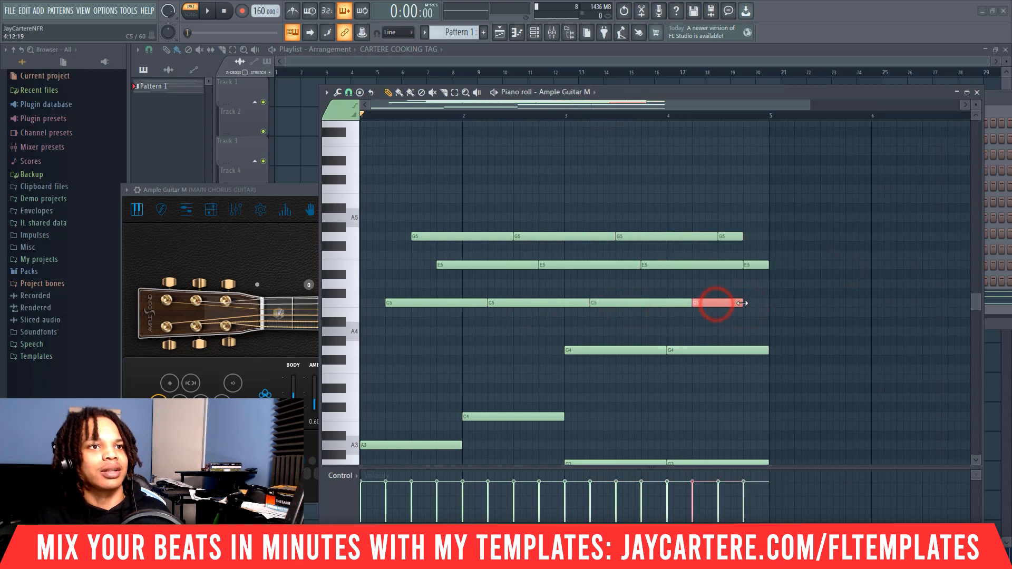
pyautogui.moveTo(743, 236); pyautogui.dragTo(766, 235)
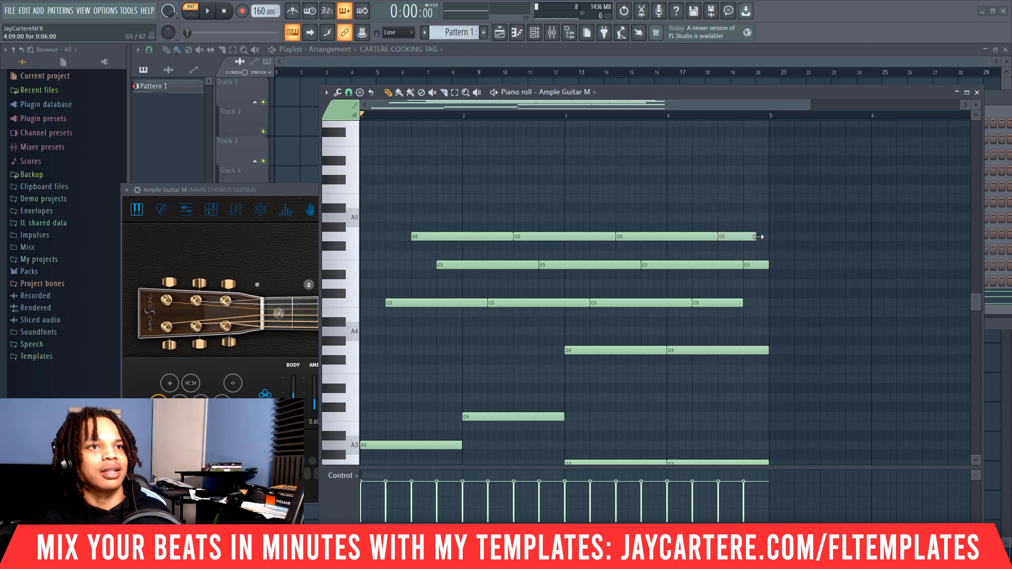
pyautogui.moveTo(742, 302); pyautogui.dragTo(768, 303)
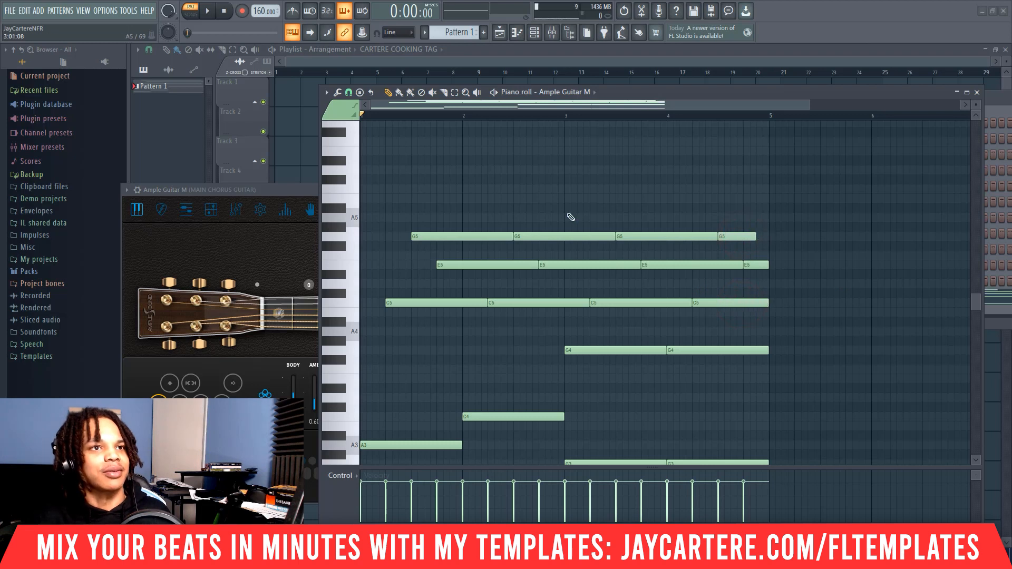
pyautogui.press('space')
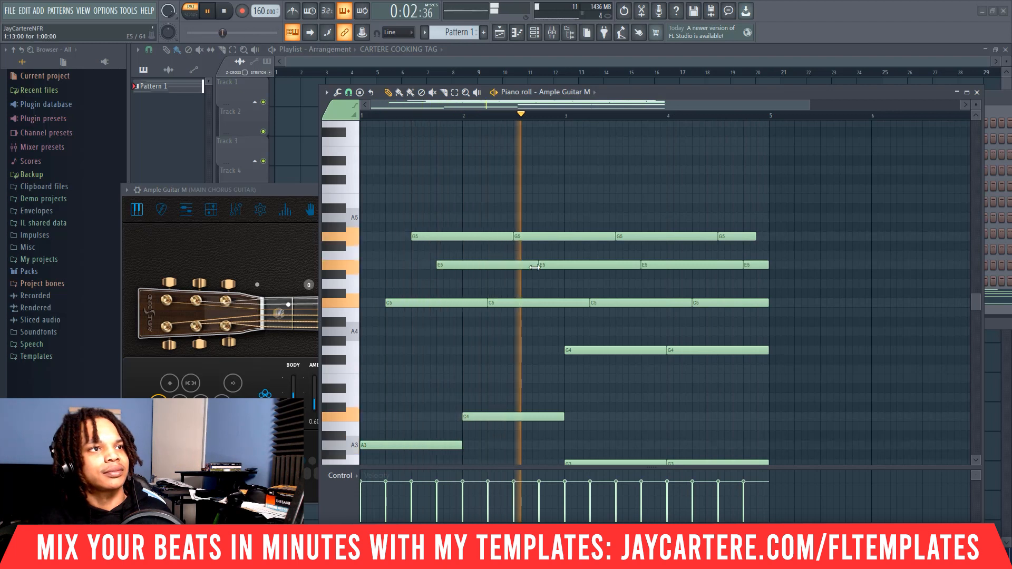
pyautogui.press('space')
# Shorten the first three E5 notes so each ends where the following G5 begins, and play the pattern
pyautogui.click(533, 239)
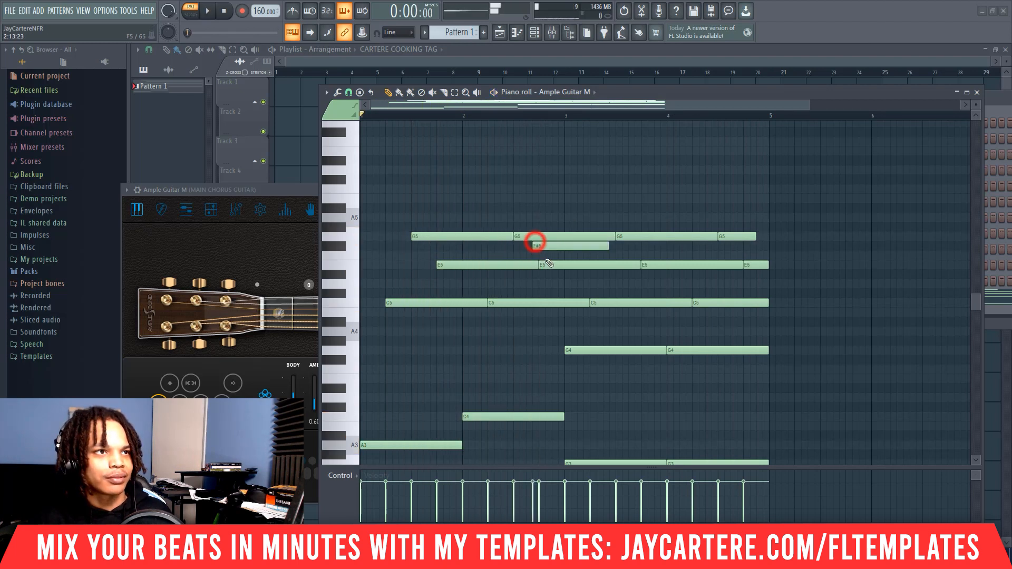
pyautogui.click(534, 265)
pyautogui.moveTo(536, 265); pyautogui.dragTo(508, 264)
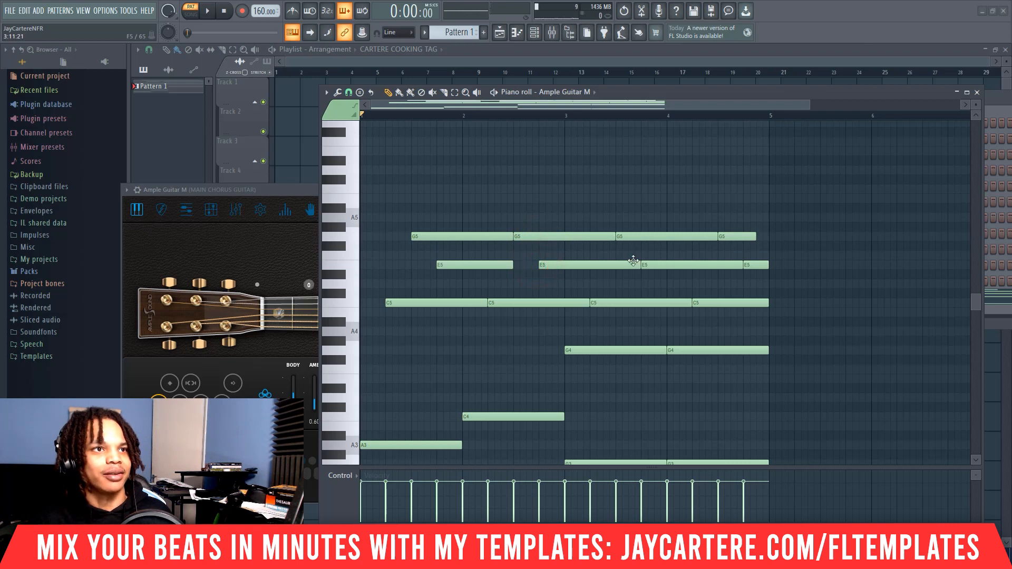
pyautogui.moveTo(639, 265); pyautogui.dragTo(613, 265)
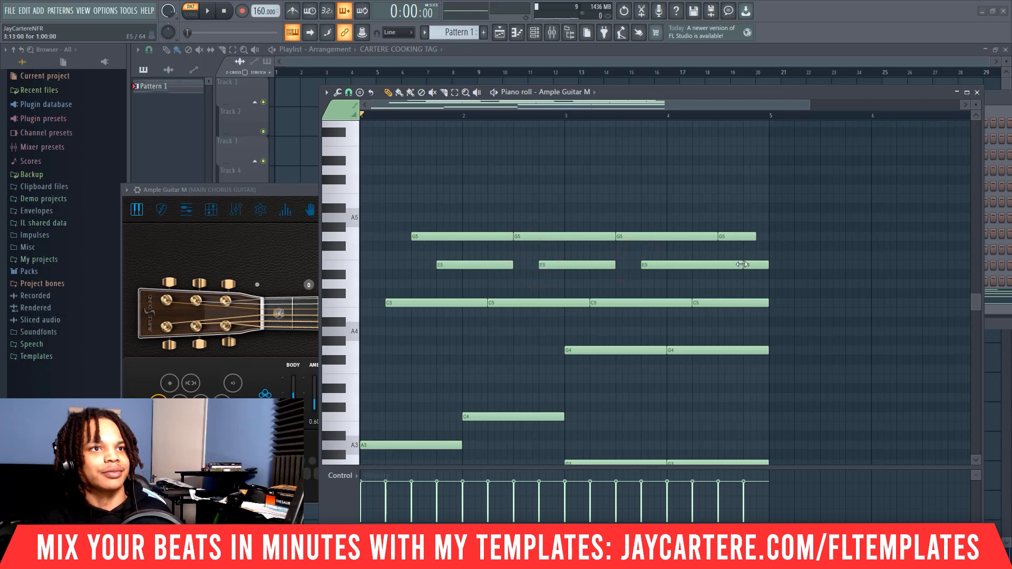
pyautogui.moveTo(743, 264); pyautogui.dragTo(718, 265)
pyautogui.press('space')
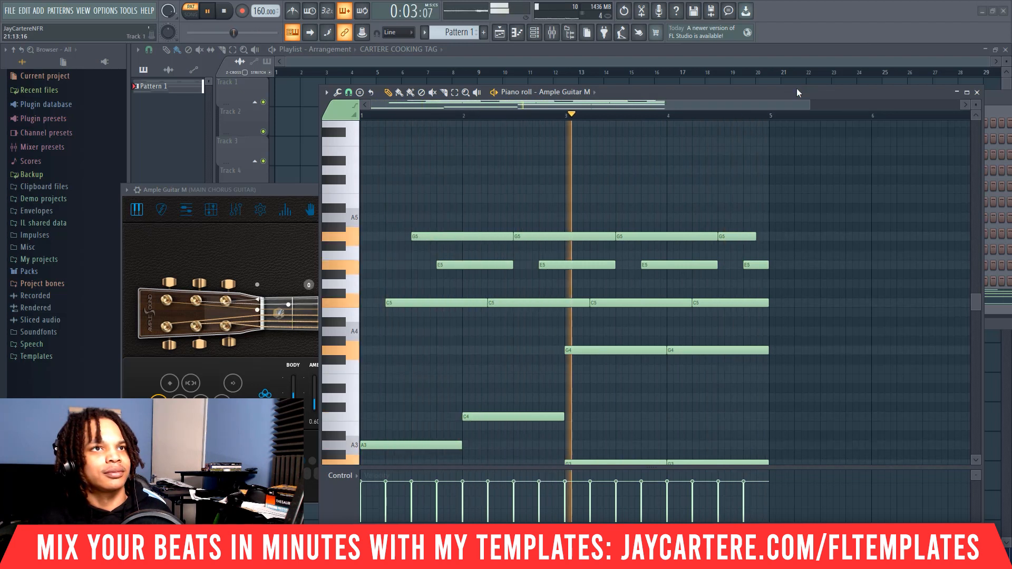
# Bring the channel rack into view beside the piano roll and copy the Ample Guitar M channel's notes
pyautogui.moveTo(797, 89); pyautogui.dragTo(719, 91)
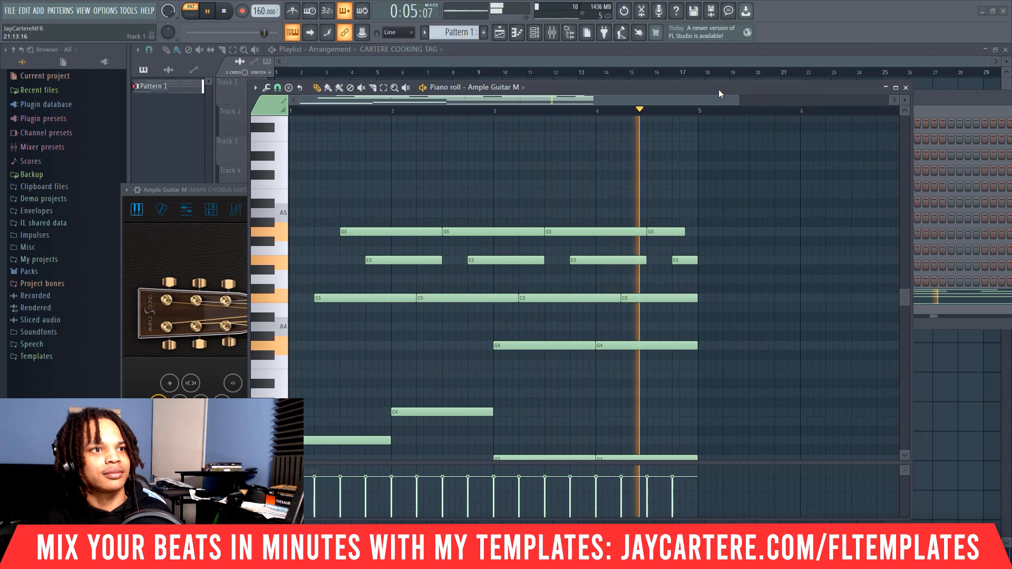
pyautogui.moveTo(819, 87); pyautogui.dragTo(764, 91)
pyautogui.press('space')
pyautogui.click(896, 100)
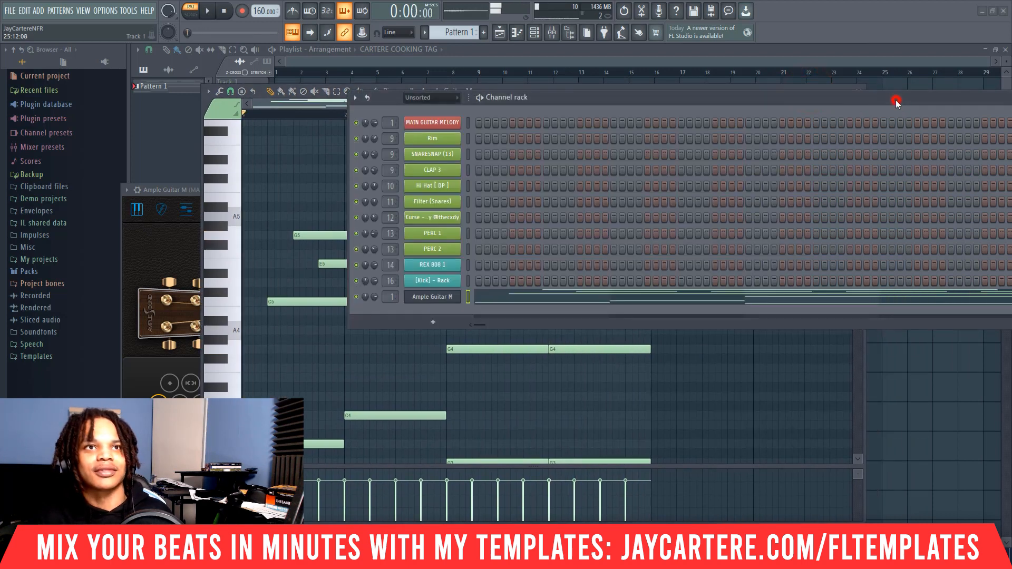
pyautogui.rightClick(440, 299)
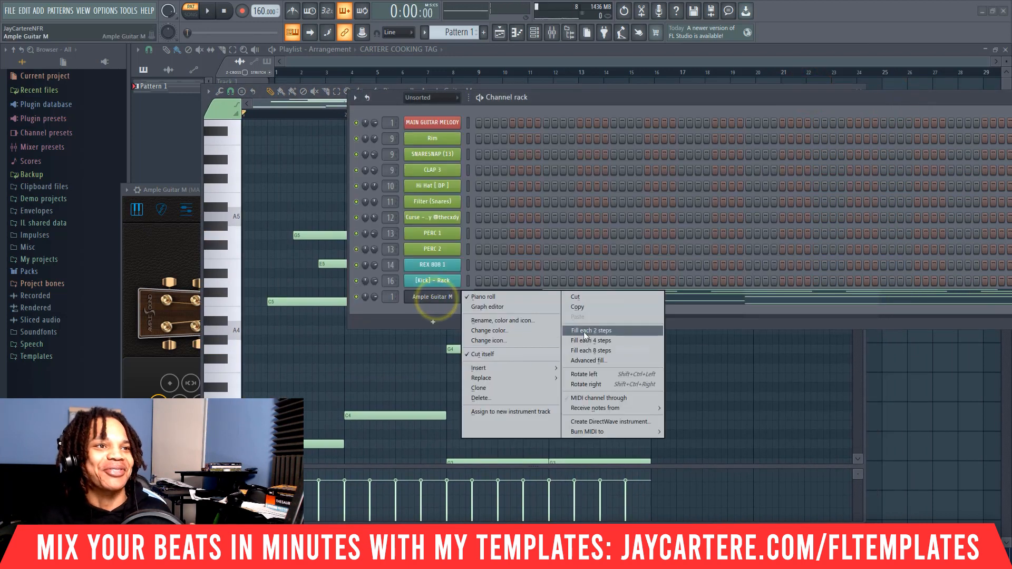
pyautogui.click(583, 307)
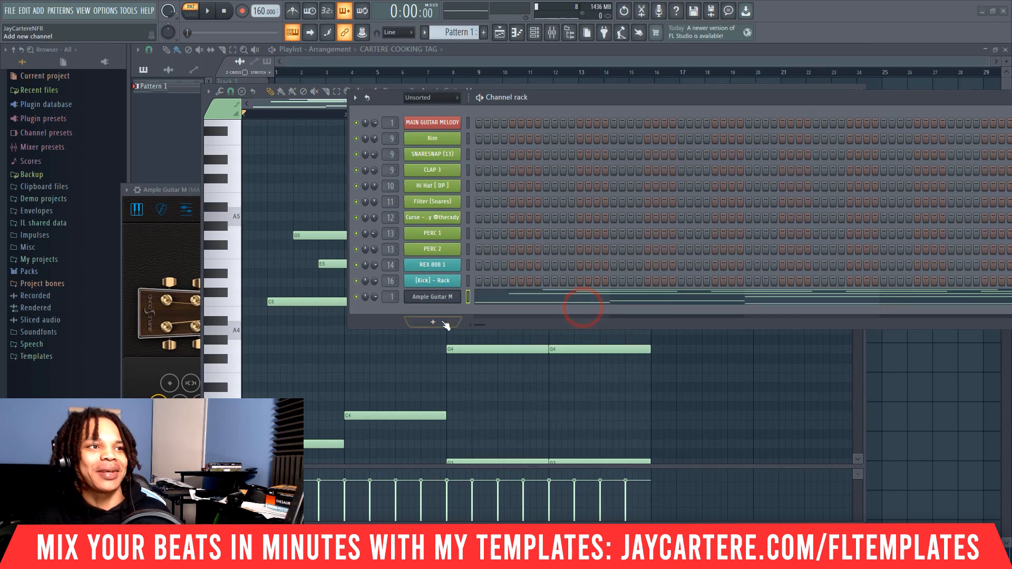
pyautogui.rightClick(442, 300)
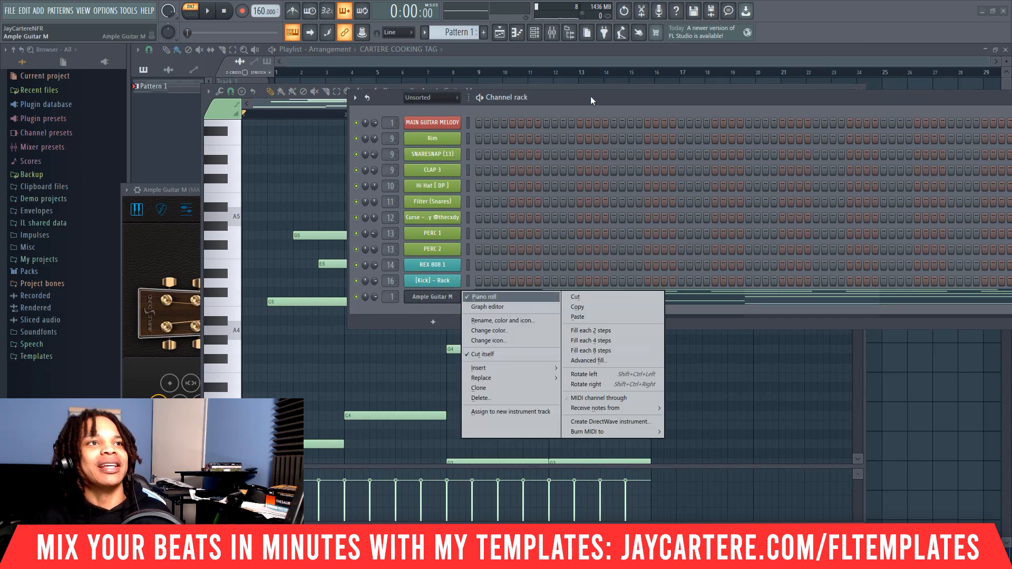
# Move the channel rack clear of the piano roll and play through the four-bar pattern
pyautogui.moveTo(590, 97); pyautogui.dragTo(599, 108)
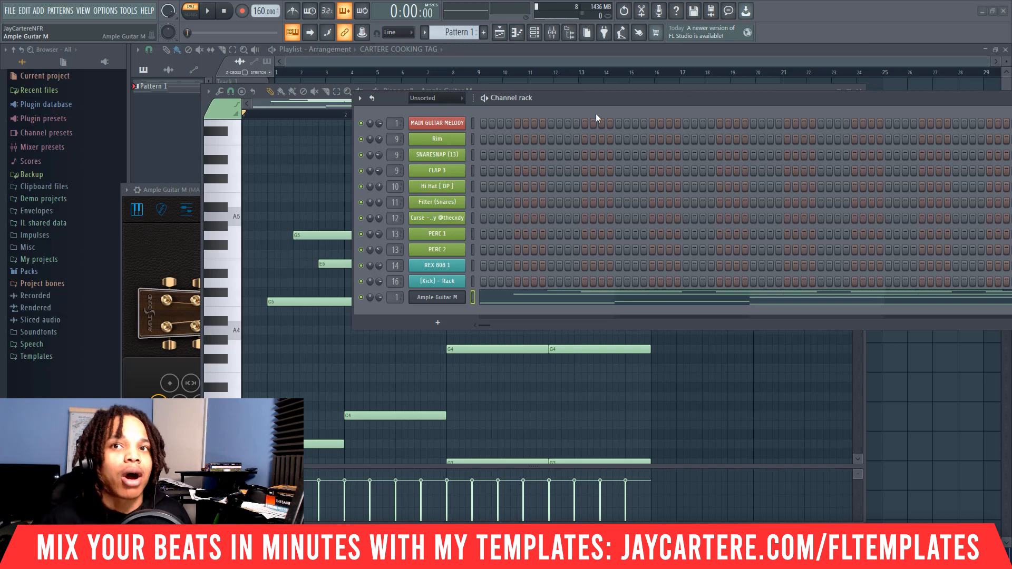
pyautogui.moveTo(634, 100); pyautogui.dragTo(563, 112)
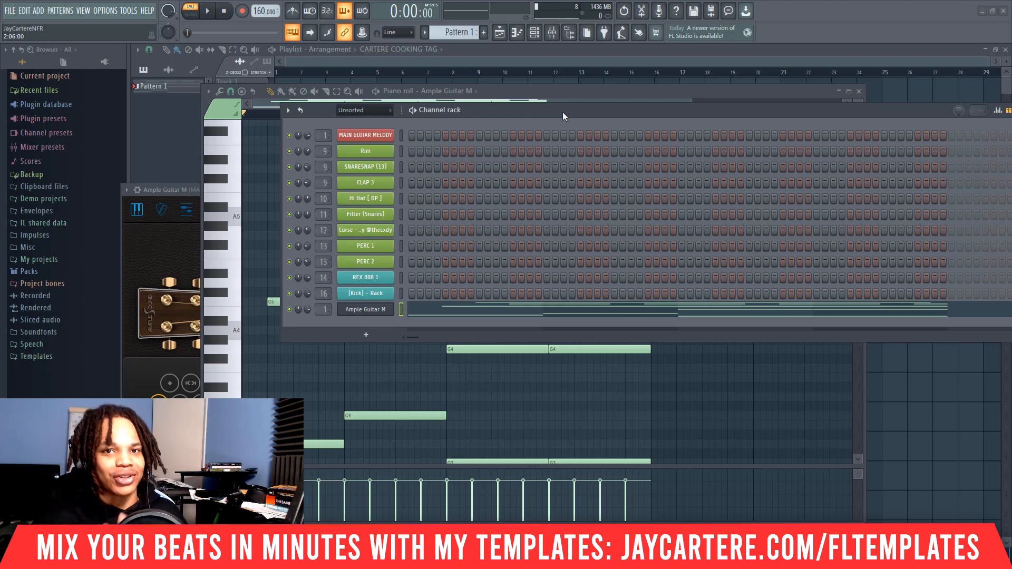
pyautogui.moveTo(524, 117); pyautogui.dragTo(1002, 153)
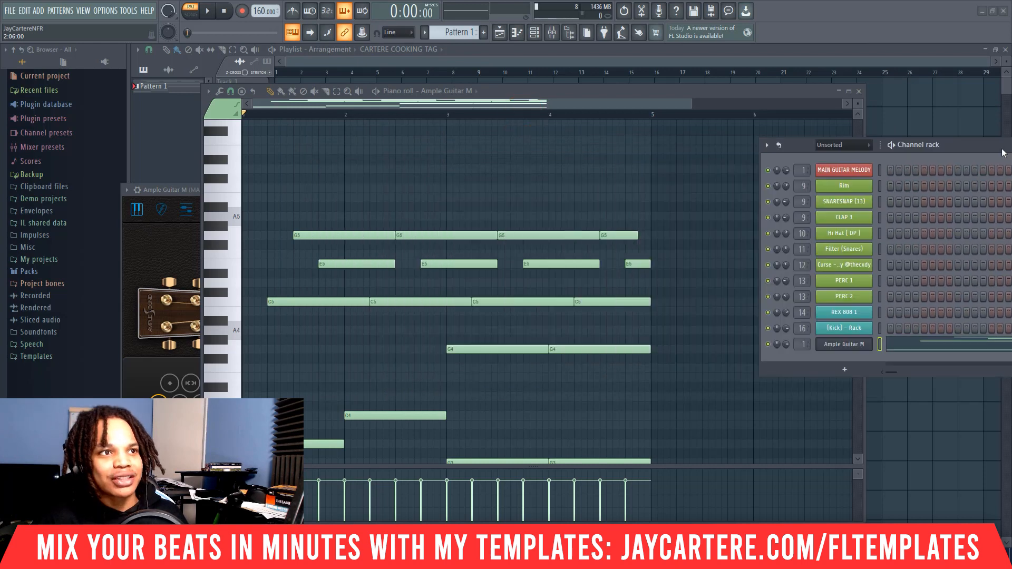
pyautogui.press('space')
pyautogui.moveTo(691, 102); pyautogui.dragTo(762, 101)
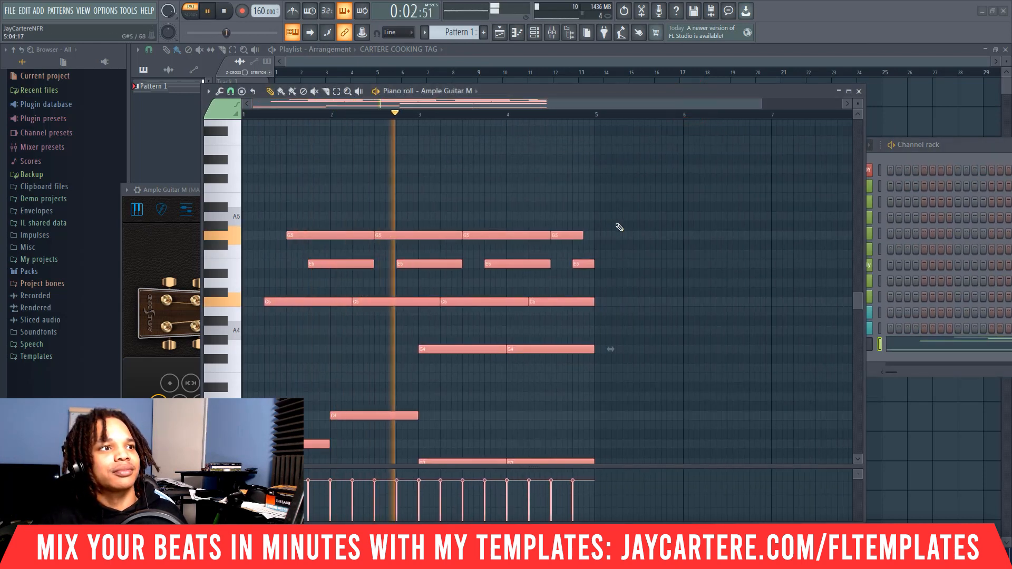
pyautogui.scroll(-3, 630, 225)
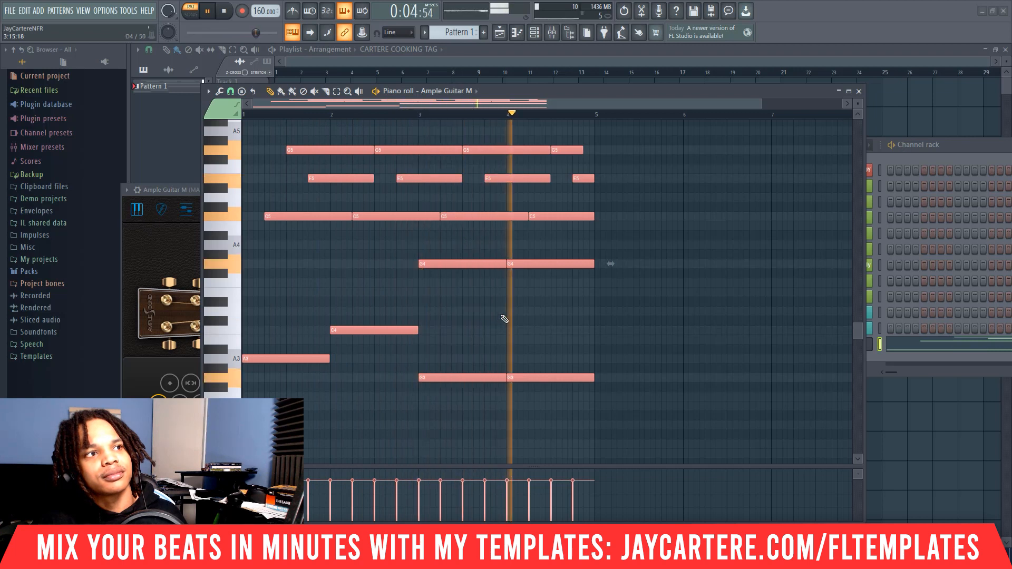
pyautogui.press('space')
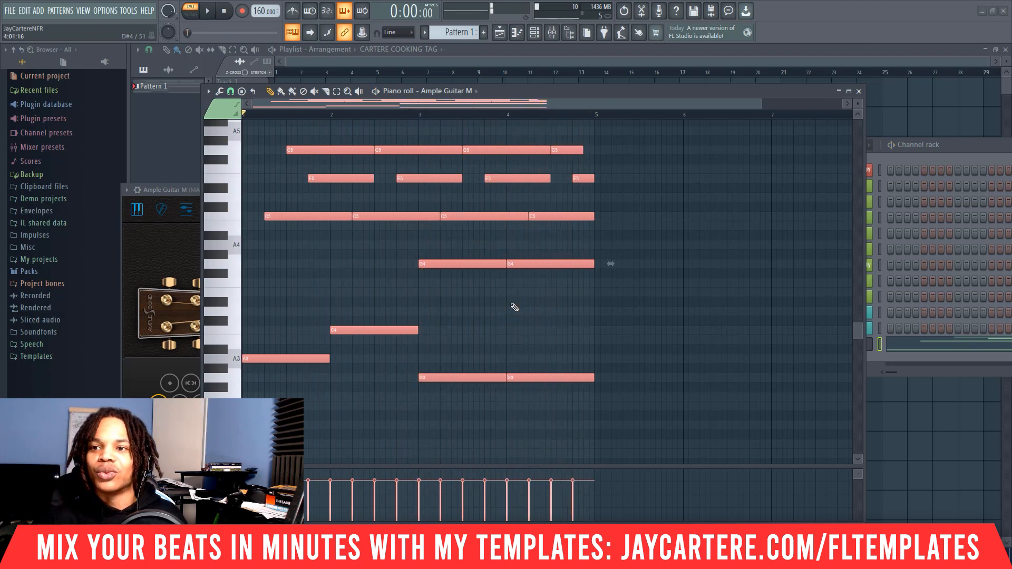
# Delete all notes above the bass line, keeping only the A3, C4 and two G3 notes
pyautogui.scroll(2, 514, 307)
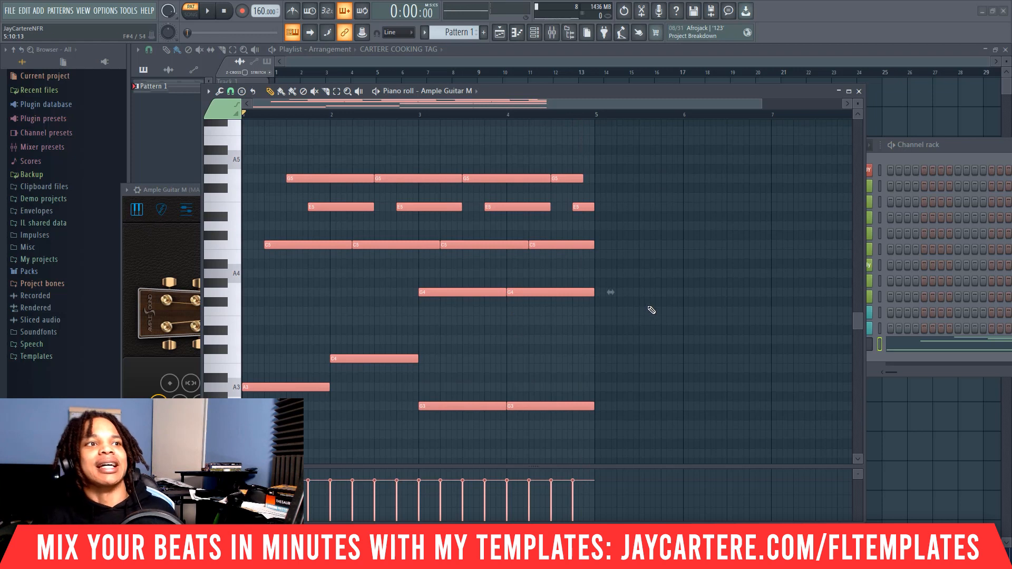
pyautogui.moveTo(646, 306); pyautogui.dragTo(275, 167)
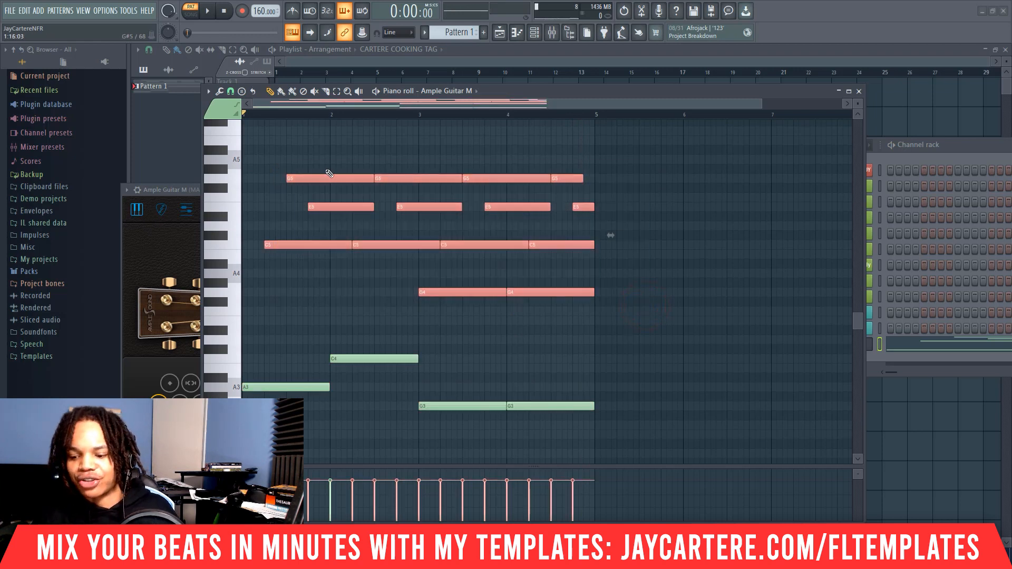
pyautogui.press('Delete')
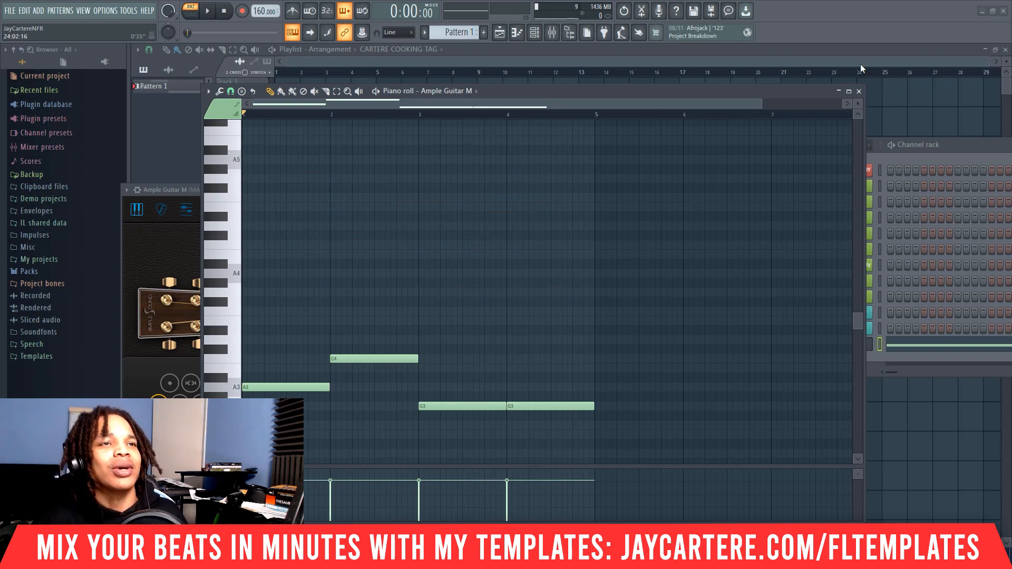
# Stack A4, C5 and E5 notes as a chord at step 9 of bar 1 and preview it
pyautogui.moveTo(760, 101); pyautogui.dragTo(672, 94)
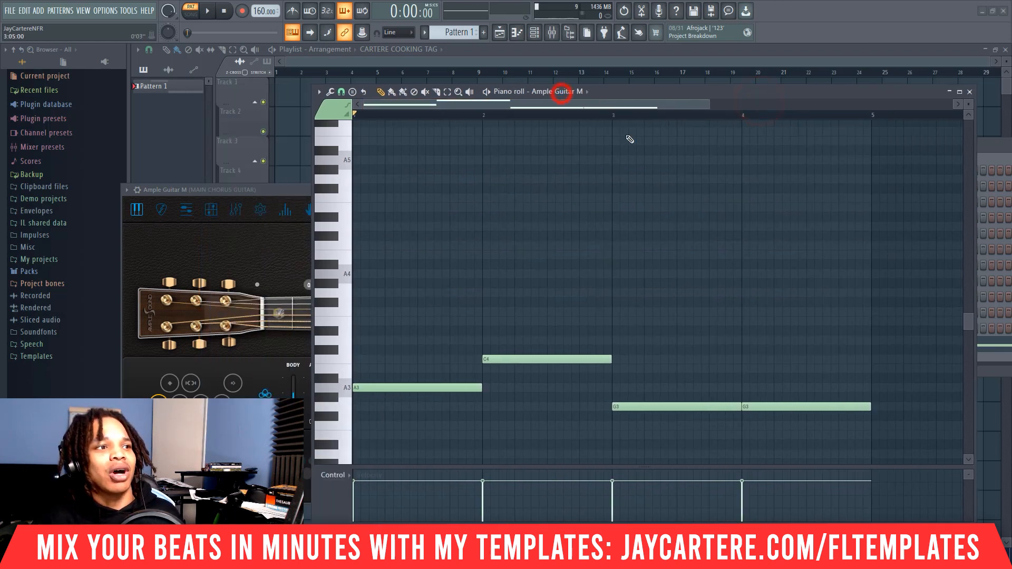
pyautogui.click(419, 274)
pyautogui.click(421, 245)
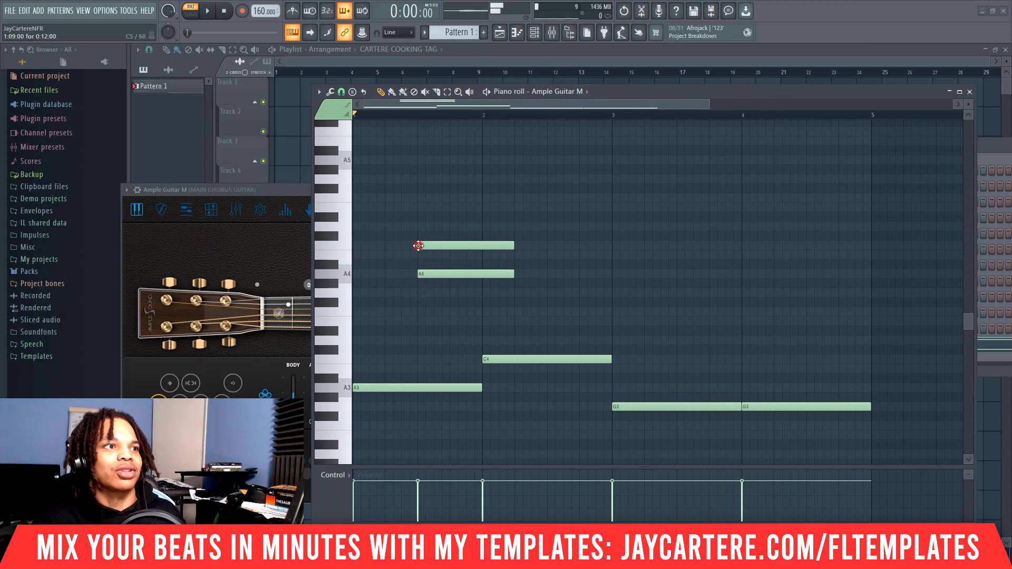
pyautogui.click(420, 208)
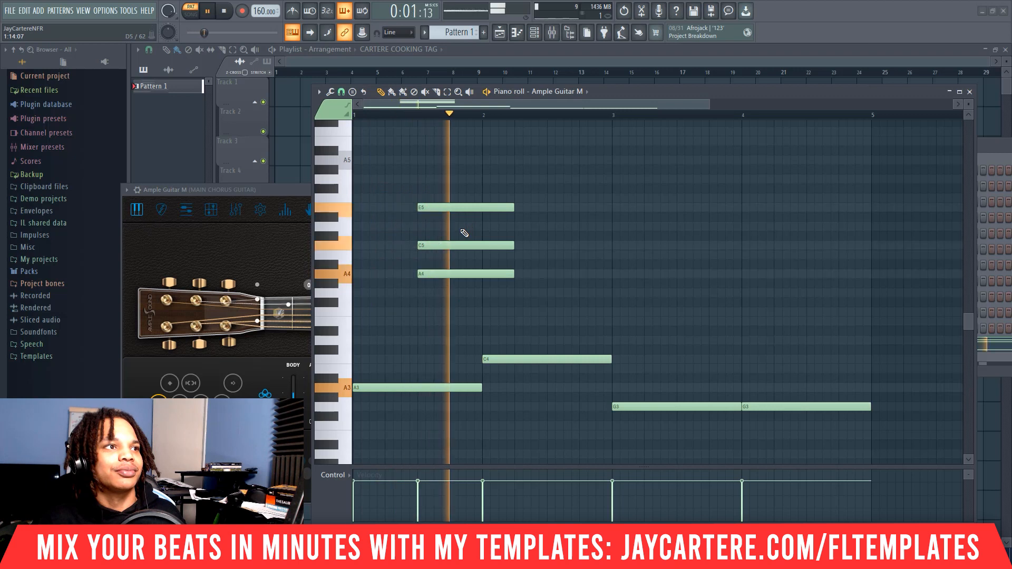
pyautogui.press('space')
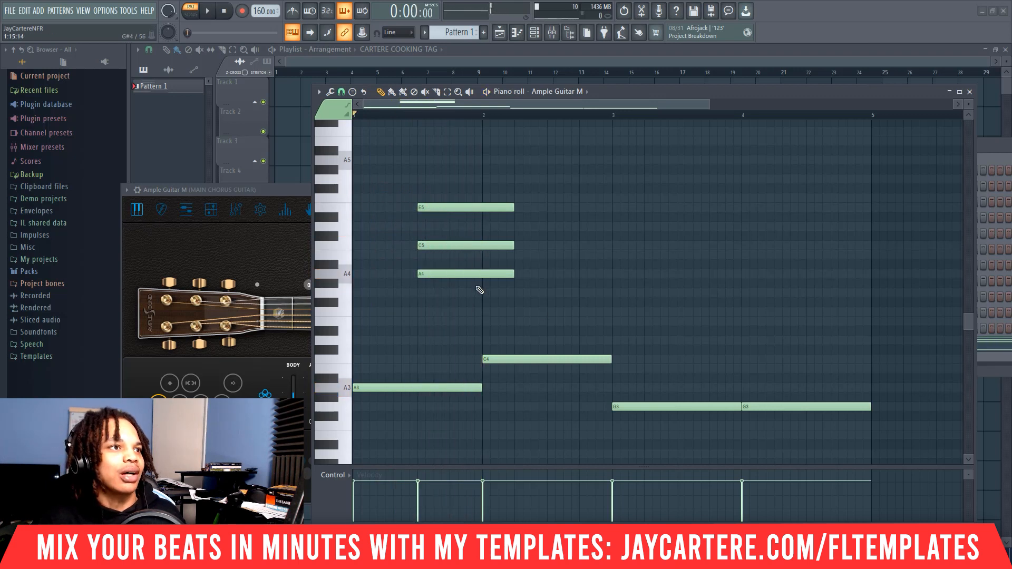
# Delete the A4 from bar 1's chord, move its C5 to step 5, and preview the pattern
pyautogui.rightClick(447, 277)
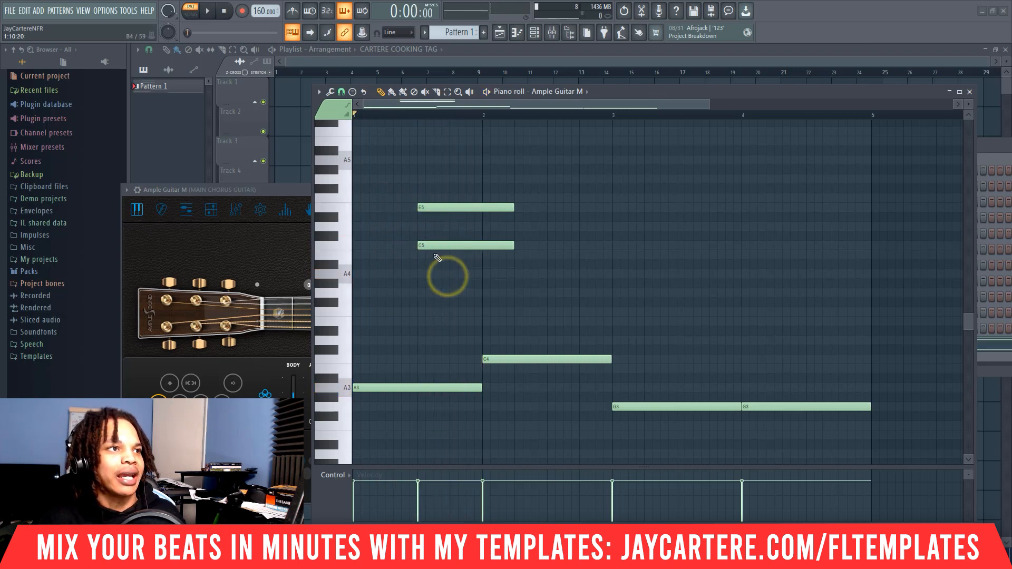
pyautogui.moveTo(439, 246); pyautogui.dragTo(411, 245)
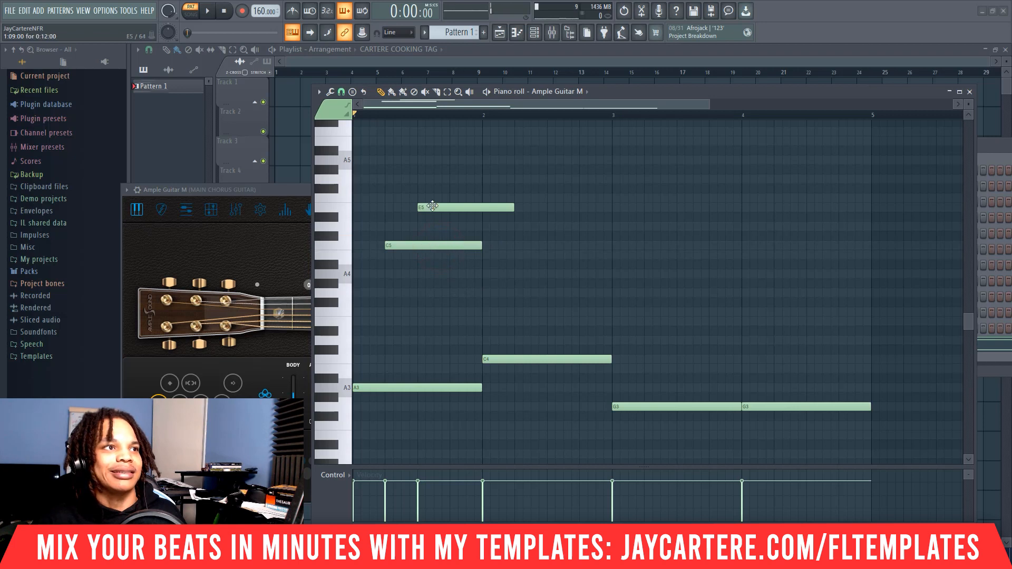
pyautogui.press('space')
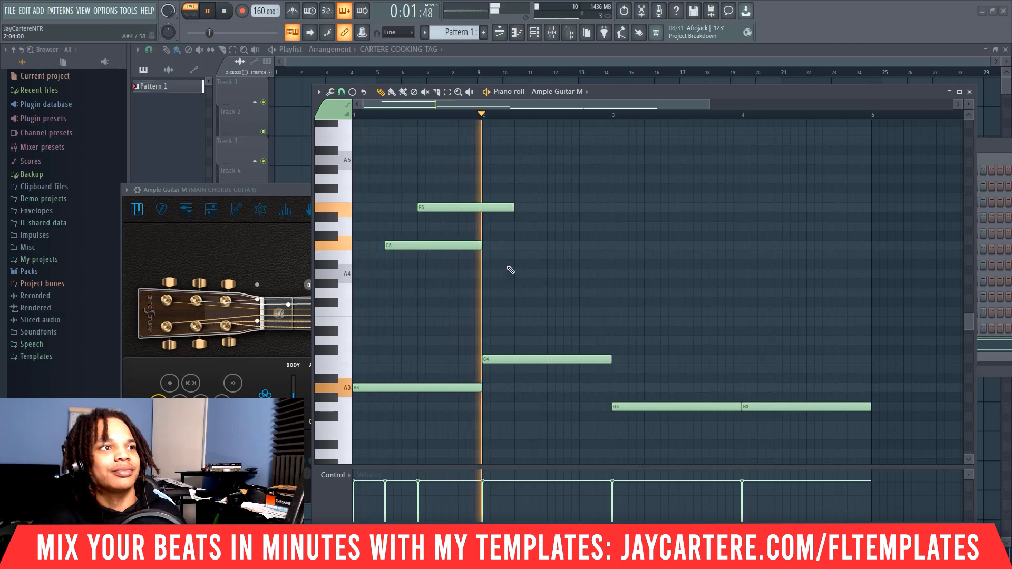
pyautogui.press('space')
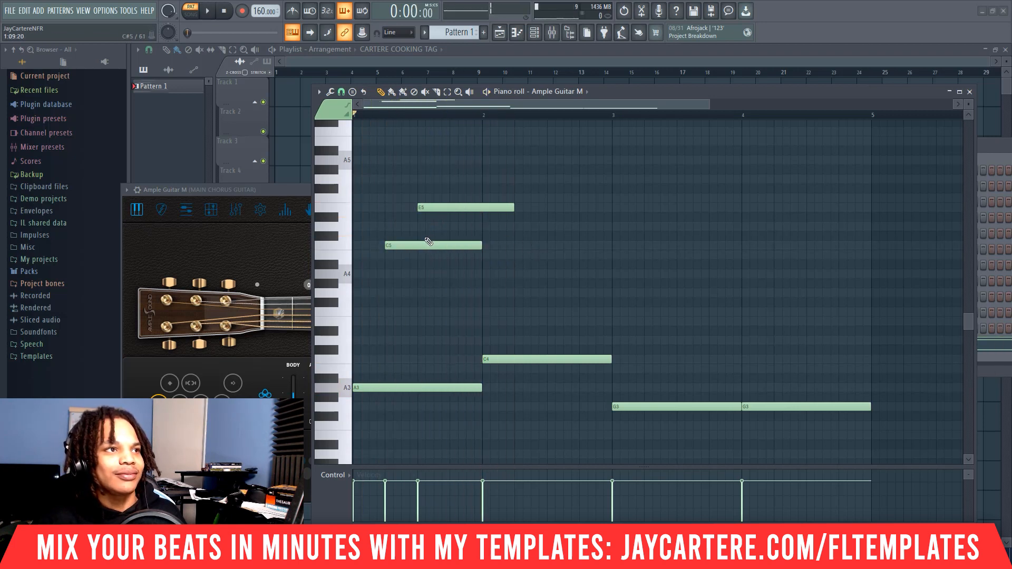
# Try a G5 note at step 13 of bar 1 and remove it again
pyautogui.click(452, 180)
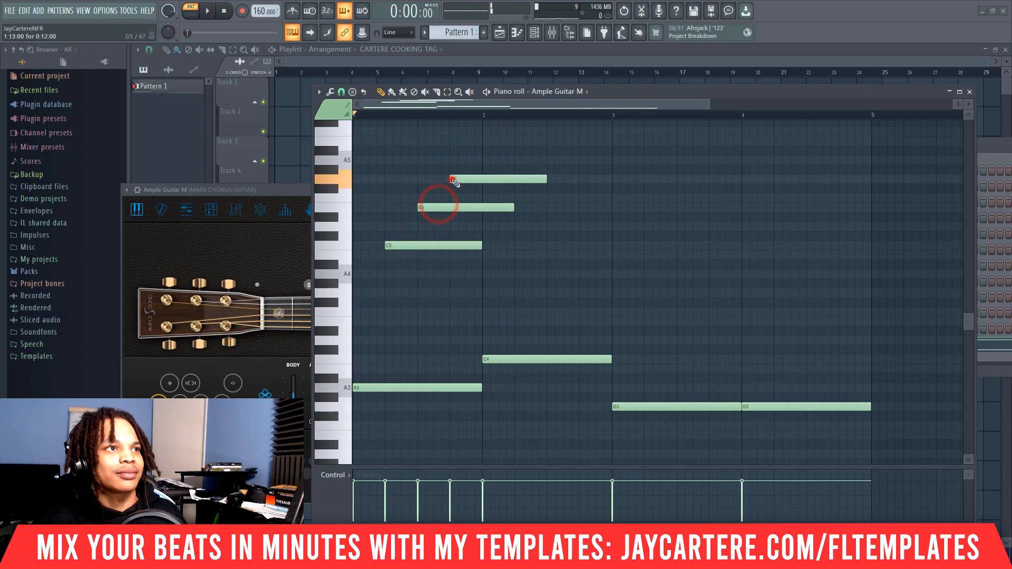
pyautogui.rightClick(477, 178)
pyautogui.click(451, 179)
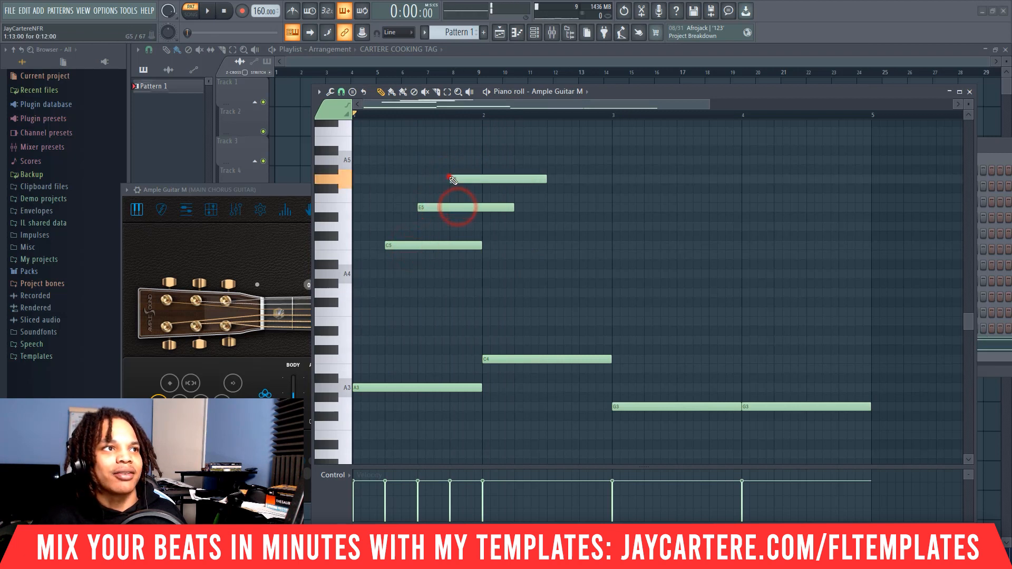
pyautogui.rightClick(469, 180)
# Split bar 1's C5 note at step 13 and preview the phrase
pyautogui.click(456, 246)
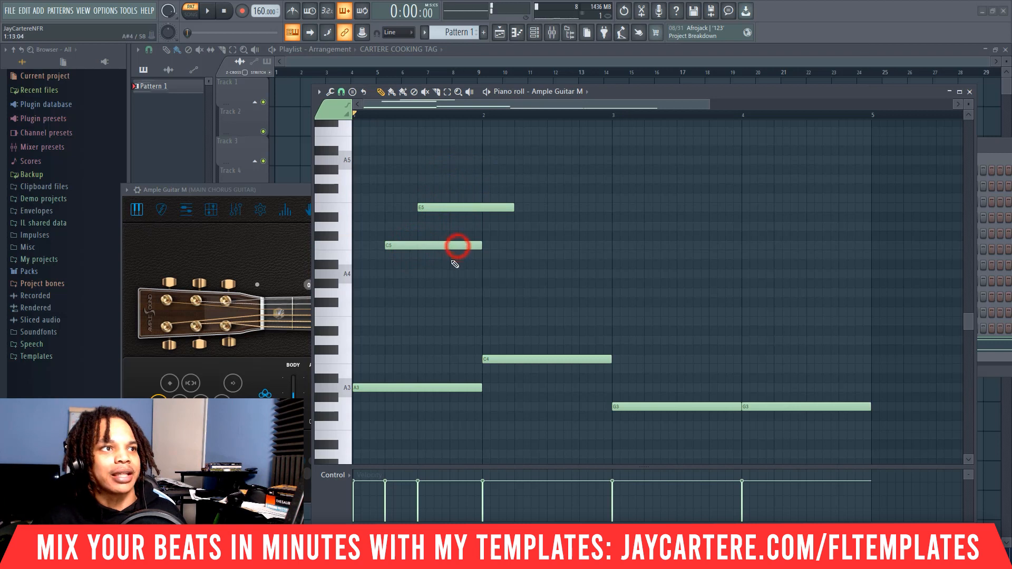
pyautogui.press('space')
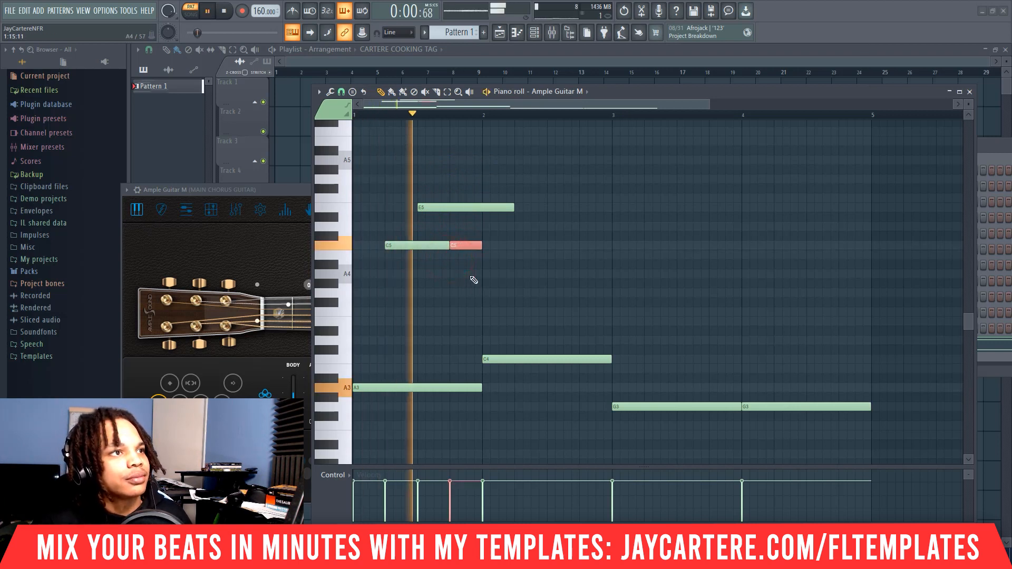
pyautogui.press('space')
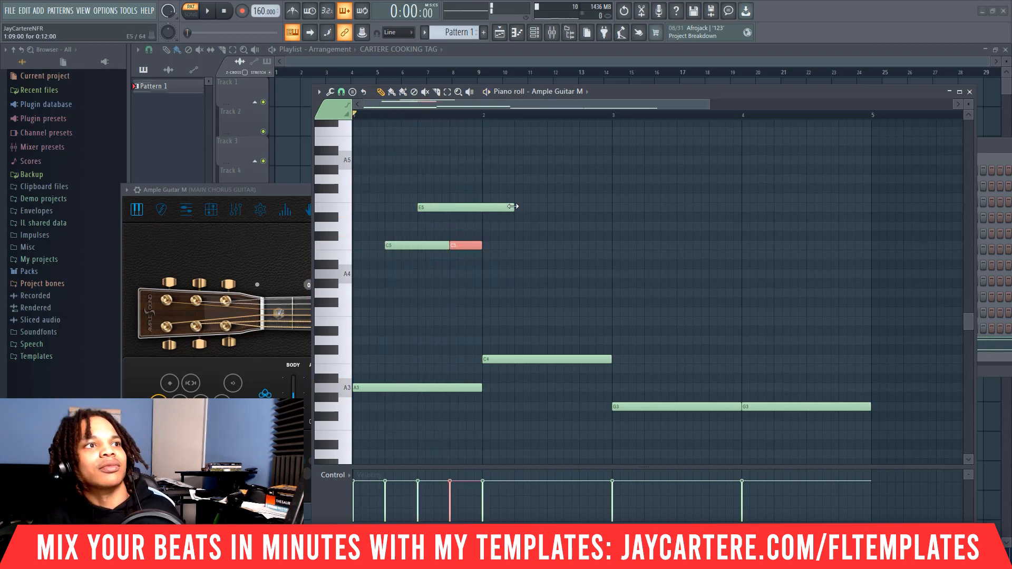
# Trim bar 1's E5 to the end of the bar, repeat the C5 and E5 phrase through bars 2 to 4, and preview it
pyautogui.moveTo(513, 271); pyautogui.dragTo(395, 185)
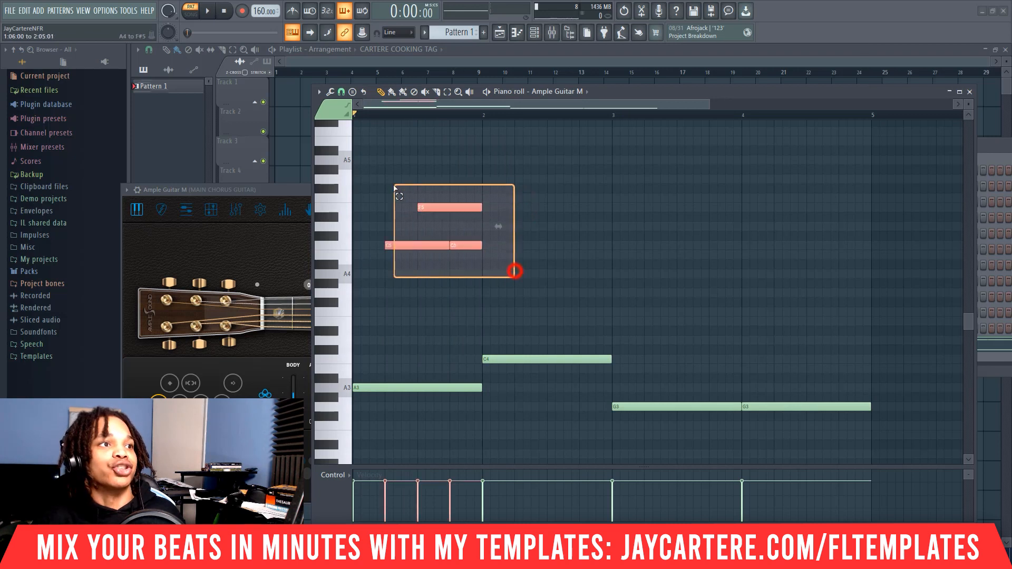
pyautogui.moveTo(408, 245); pyautogui.dragTo(788, 254)
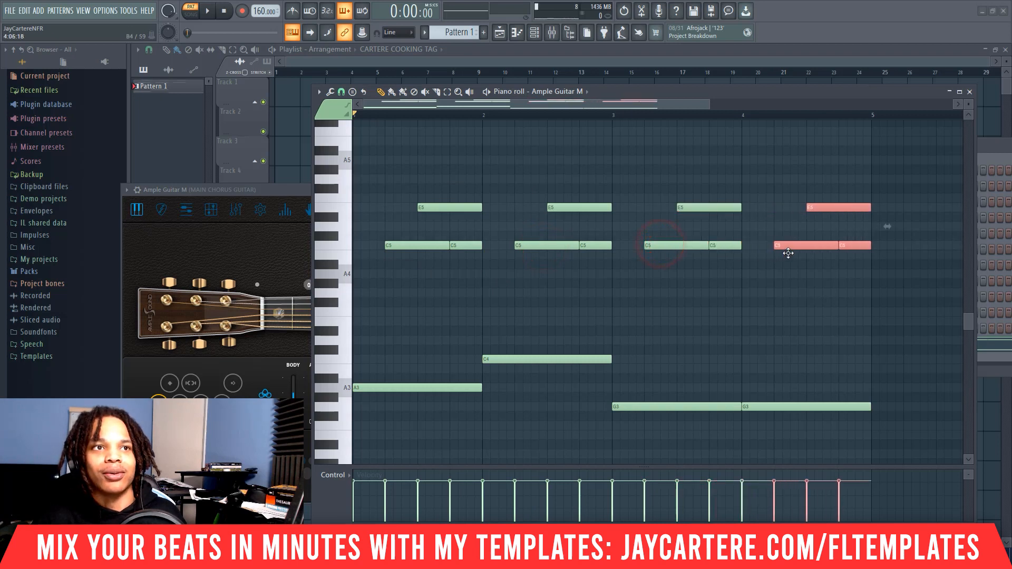
pyautogui.press('space')
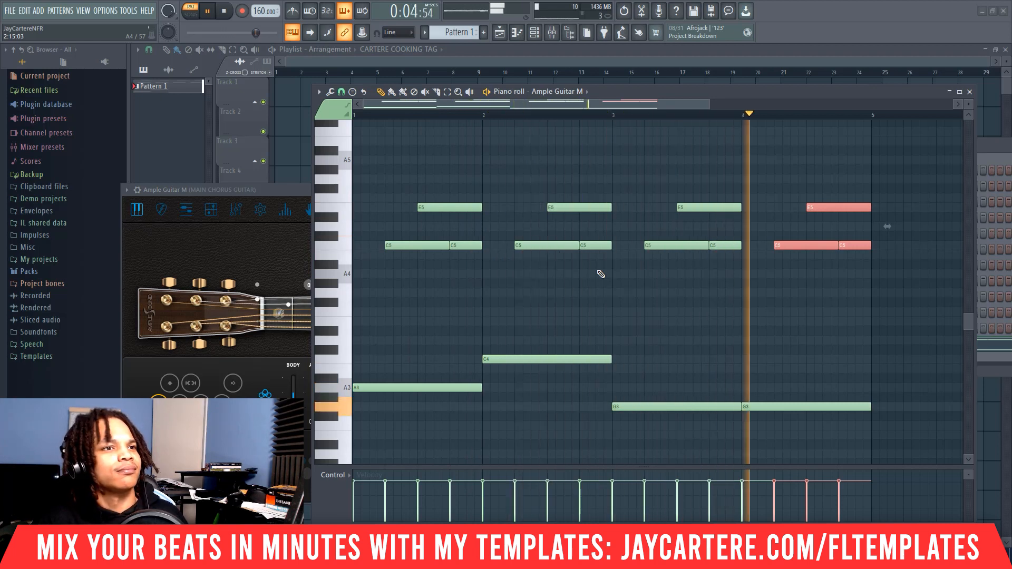
pyautogui.press('space')
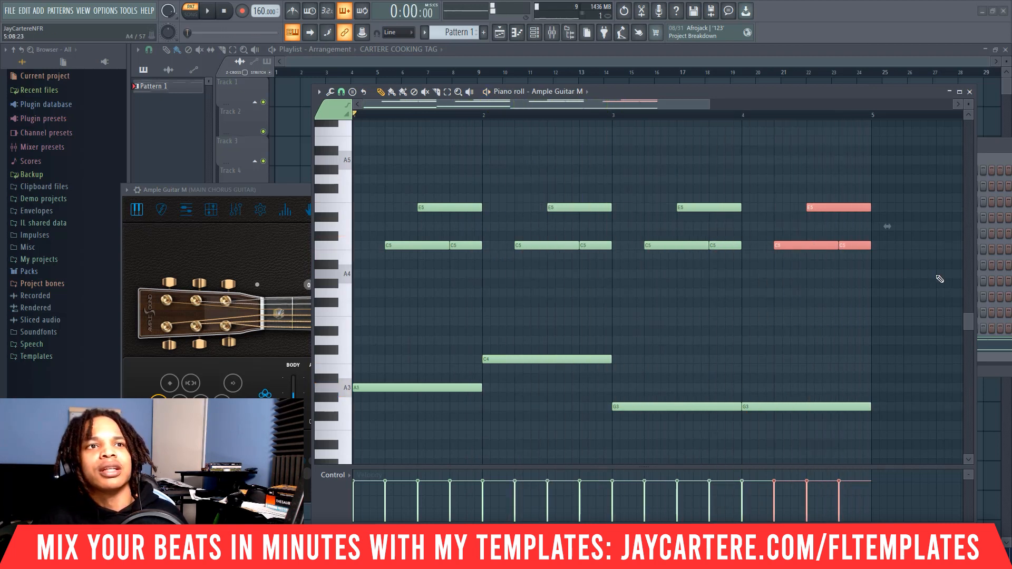
# Delete the C5 and E5 notes from bars 2 to 4 and the second C5 from bar 1
pyautogui.click(854, 260)
pyautogui.rightClick(844, 208)
pyautogui.rightClick(854, 246)
pyautogui.rightClick(827, 246)
pyautogui.rightClick(709, 207)
pyautogui.rightClick(675, 246)
pyautogui.rightClick(725, 246)
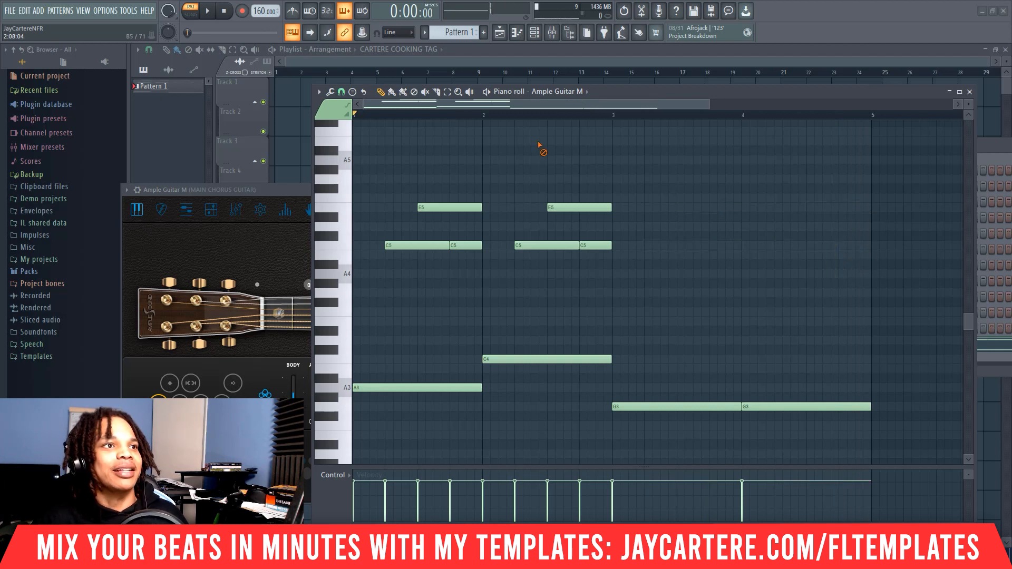
pyautogui.rightClick(546, 245)
pyautogui.rightClick(580, 207)
pyautogui.rightClick(596, 245)
pyautogui.rightClick(464, 246)
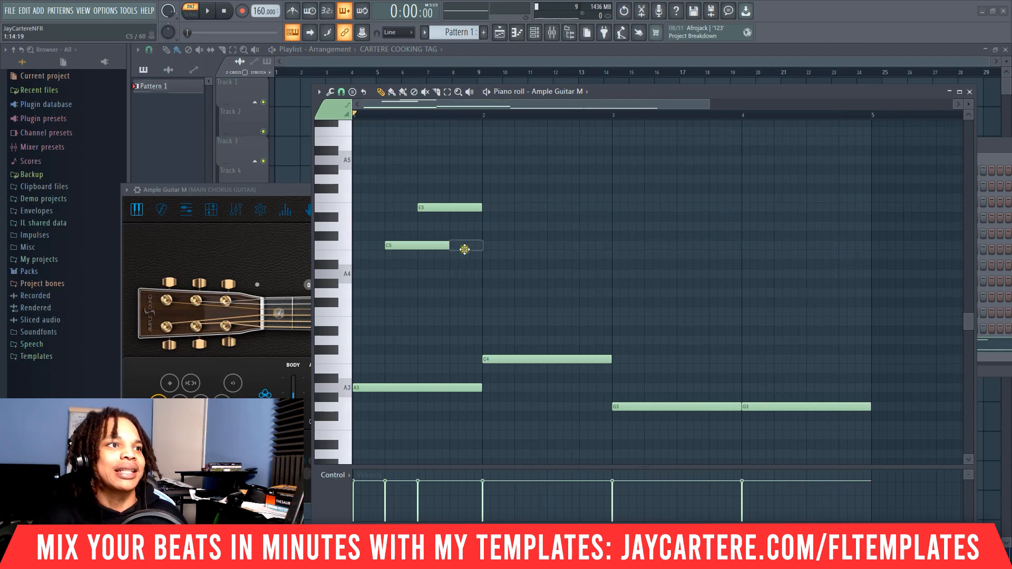
# Add a G5 note at step 13 of bar 1 and trim it to end with the bar
pyautogui.click(420, 246)
pyautogui.click(436, 209)
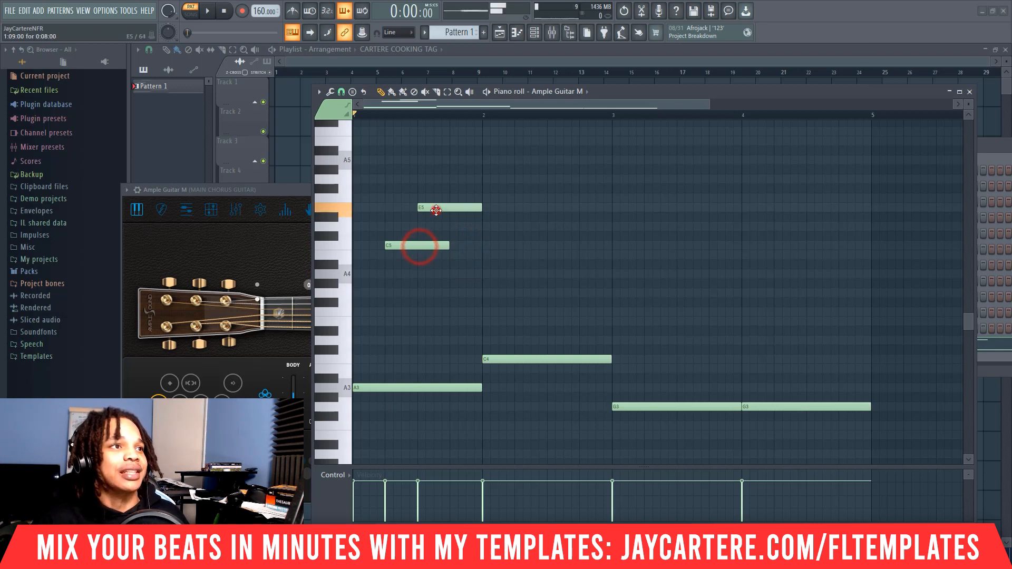
pyautogui.click(451, 179)
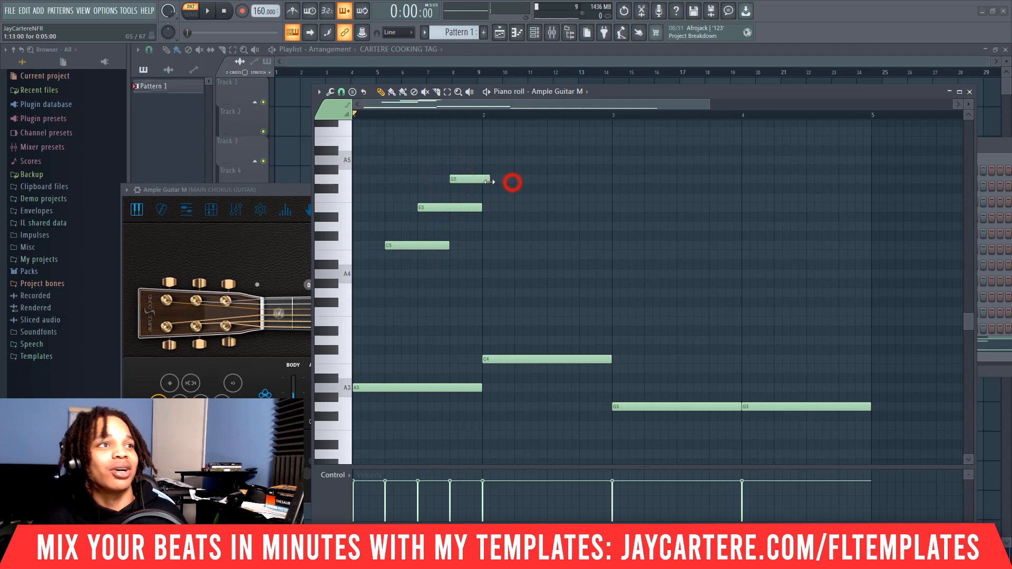
pyautogui.moveTo(485, 182); pyautogui.dragTo(482, 180)
# Duplicate bar 1's C5, E5 and G5 phrase into bars 2, 3 and 4 and preview the pattern
pyautogui.moveTo(549, 298); pyautogui.dragTo(393, 147)
pyautogui.moveTo(400, 246); pyautogui.dragTo(534, 262)
pyautogui.hotkey('ctrl', 'b')
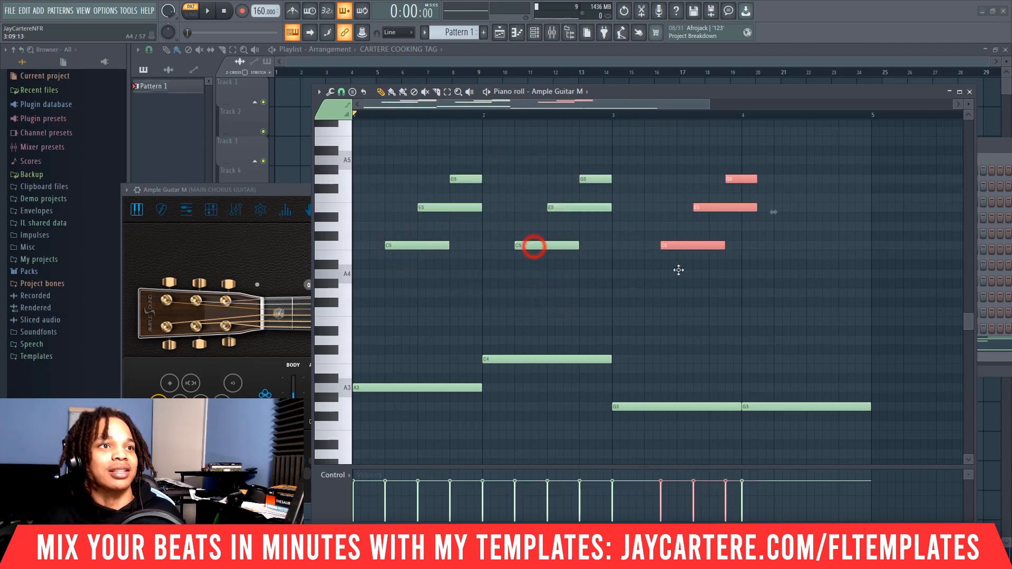
pyautogui.hotkey('ctrl', 'b')
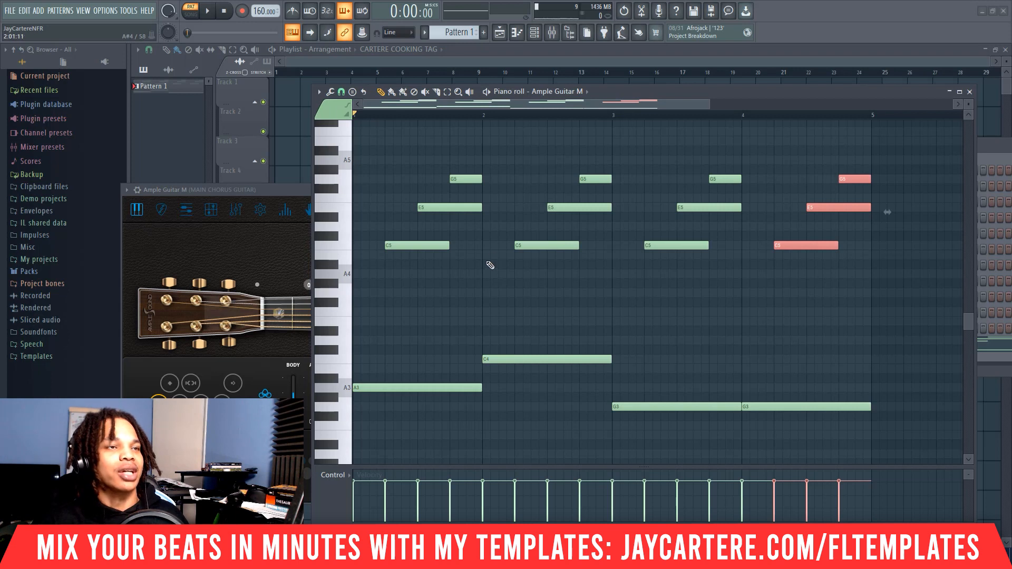
pyautogui.press('space')
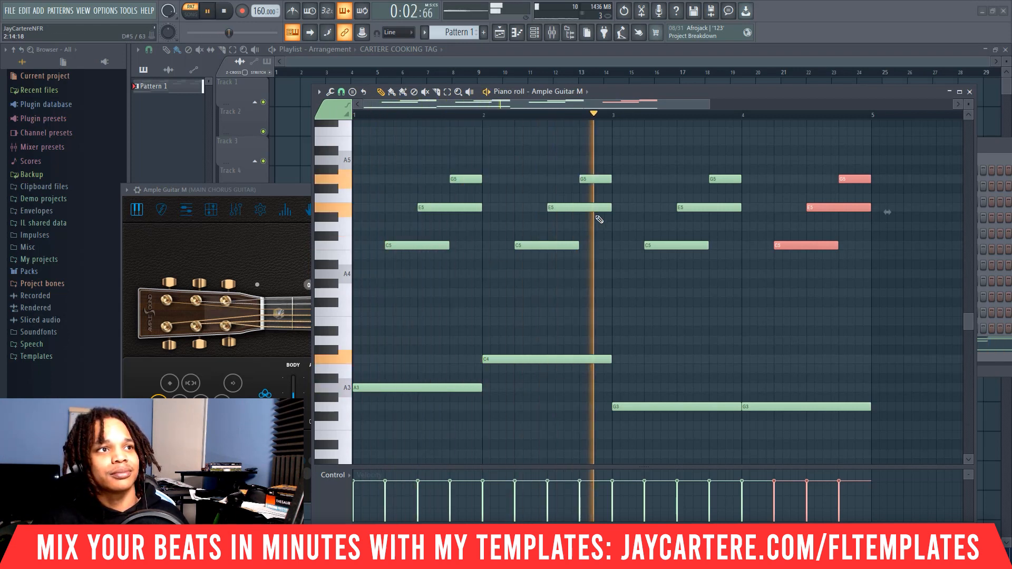
pyautogui.press('space')
# Shorten the E5 note in all four bars to end where each G5 starts, and preview the pattern
pyautogui.moveTo(611, 207); pyautogui.dragTo(580, 208)
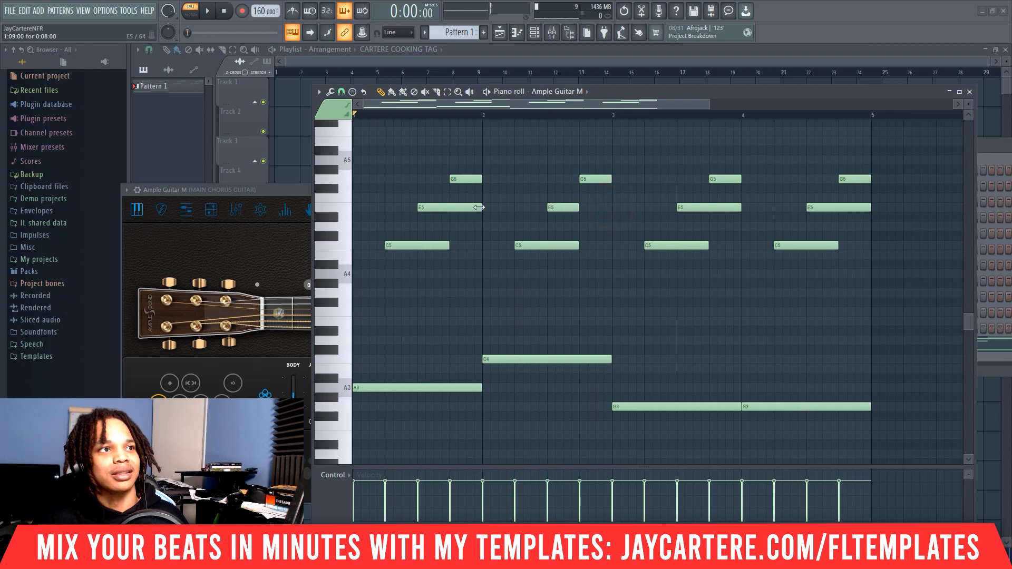
pyautogui.moveTo(479, 207); pyautogui.dragTo(450, 207)
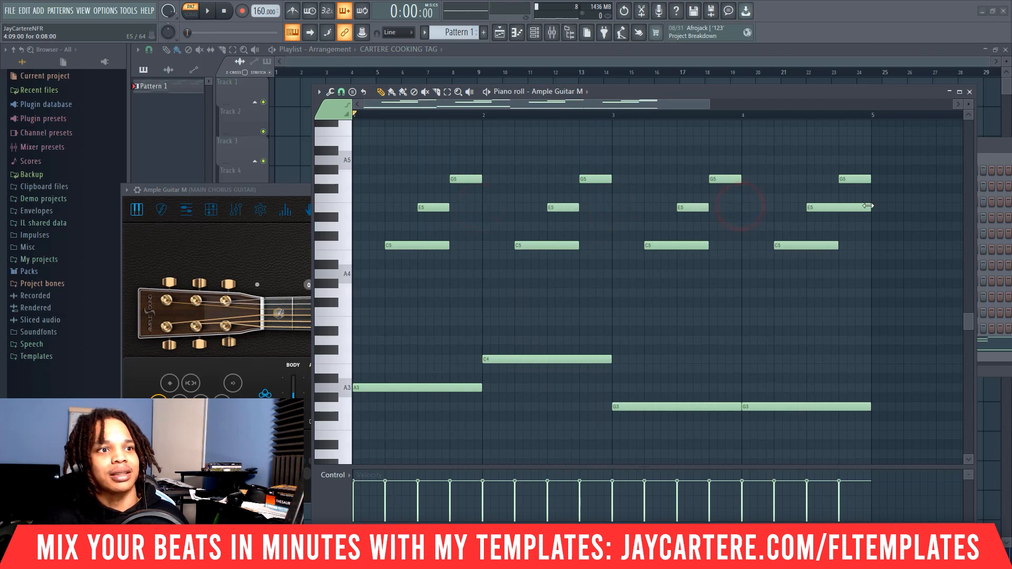
pyautogui.moveTo(840, 207); pyautogui.dragTo(838, 207)
pyautogui.press('space')
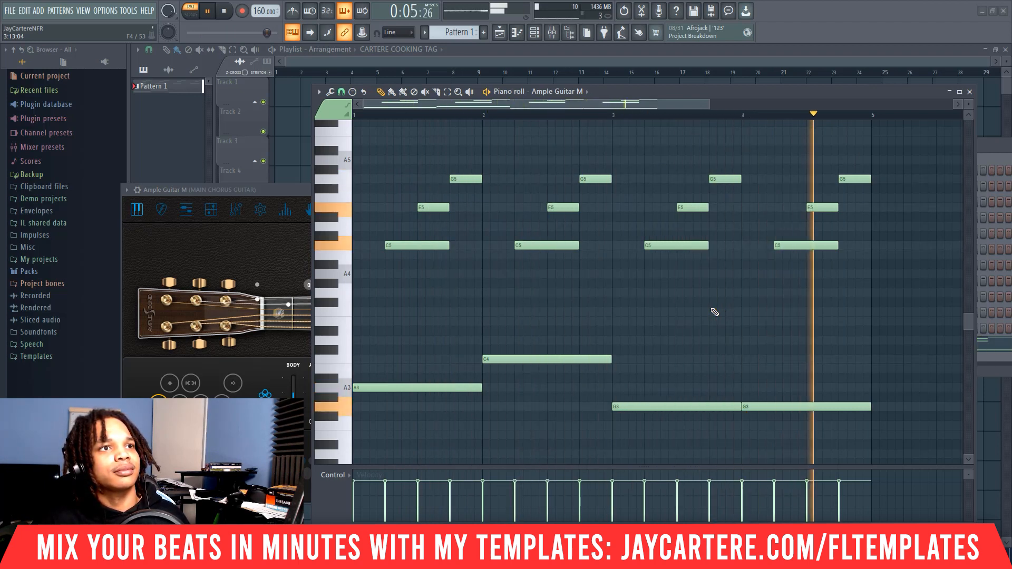
pyautogui.press('space')
# Replace the melody with the previously copied notes on the Ample Guitar M channel, and delete the G4 notes in bars 3 and 4
pyautogui.moveTo(804, 250)
pyautogui.mouseDown()
pyautogui.moveTo(818, 258)
pyautogui.moveTo(680, 173)
pyautogui.moveTo(471, 250)
pyautogui.moveTo(462, 206)
pyautogui.mouseUp()
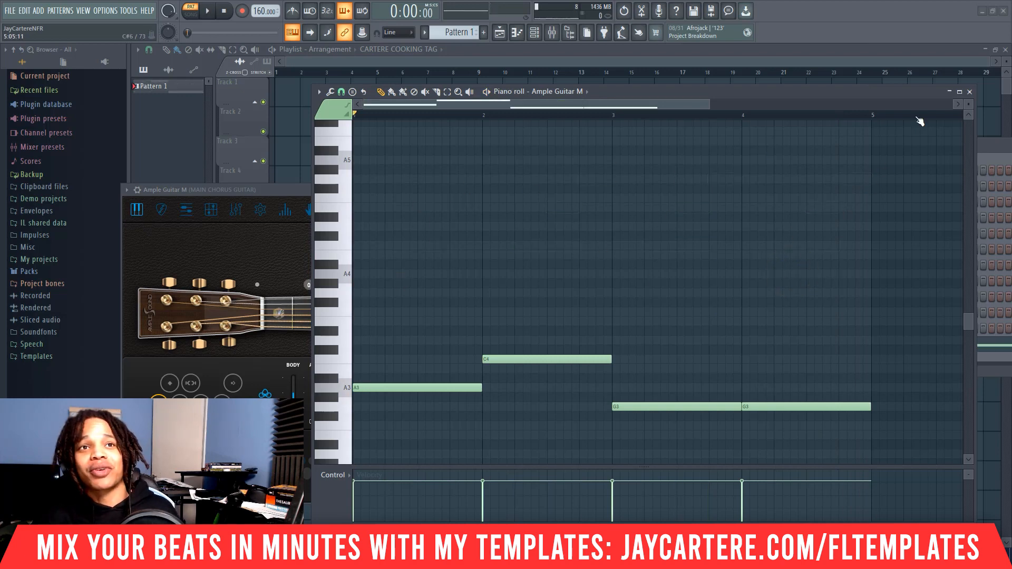
pyautogui.click(969, 92)
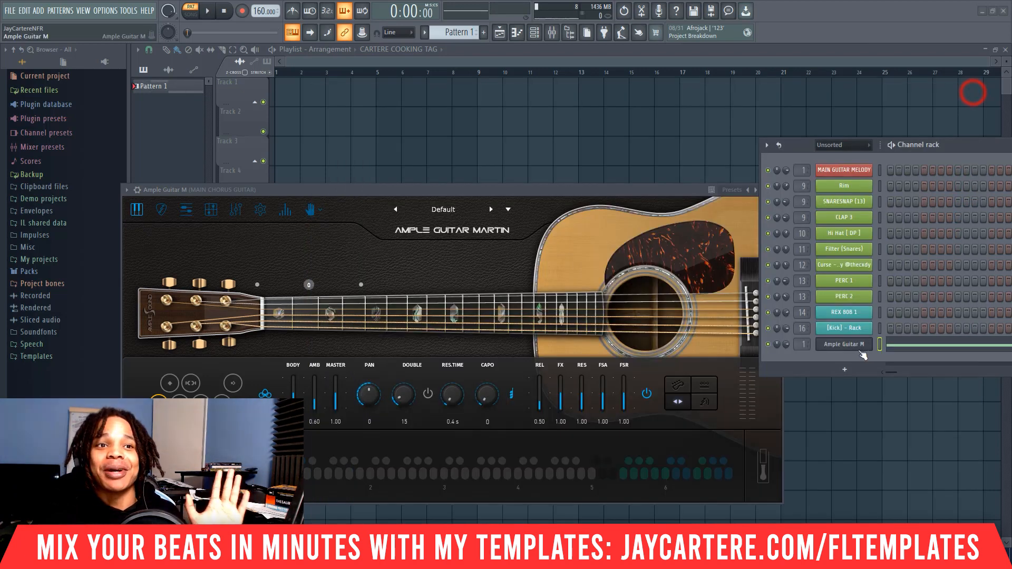
pyautogui.rightClick(859, 344)
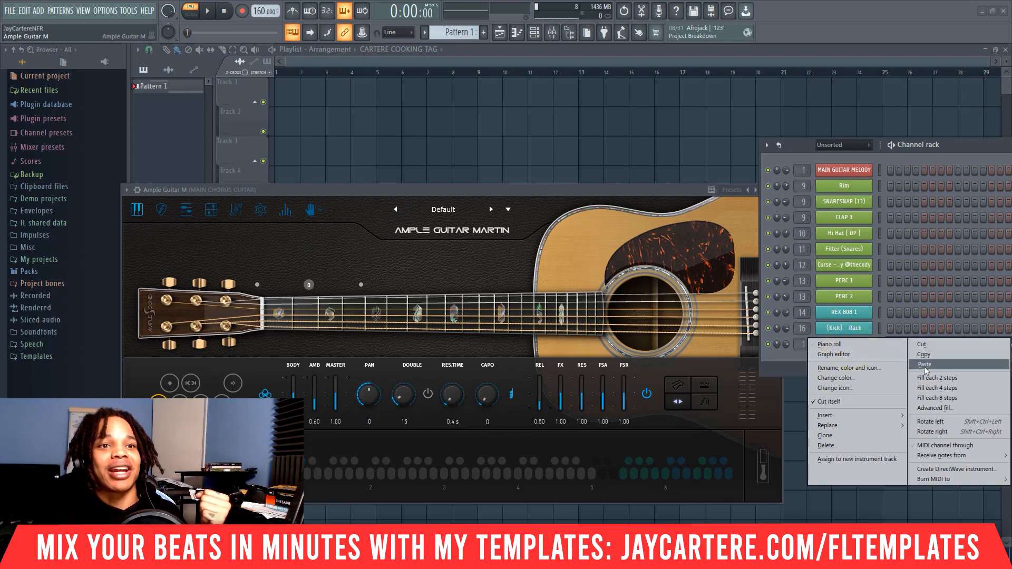
pyautogui.click(925, 364)
pyautogui.rightClick(922, 364)
pyautogui.click(874, 344)
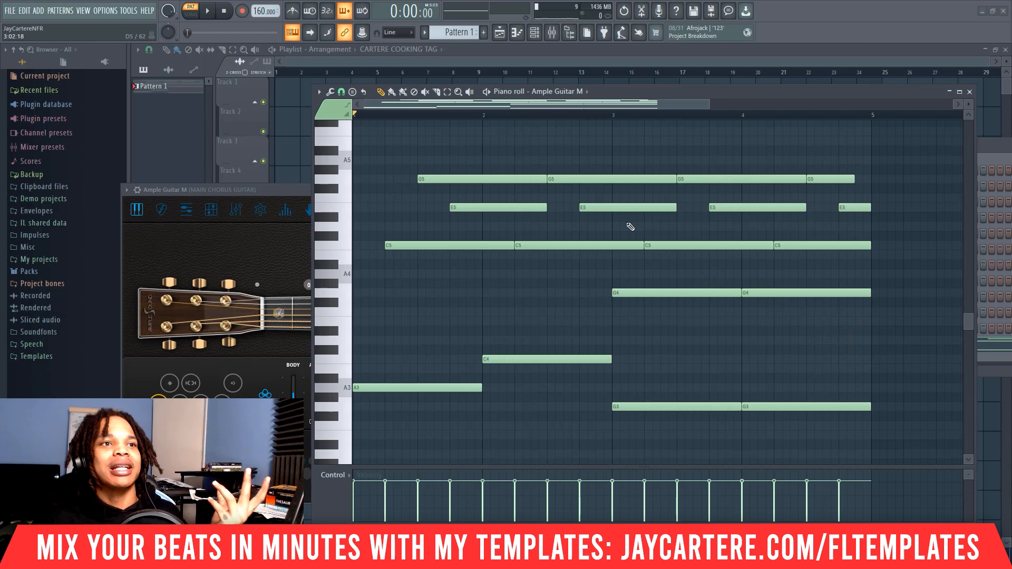
pyautogui.rightClick(652, 293)
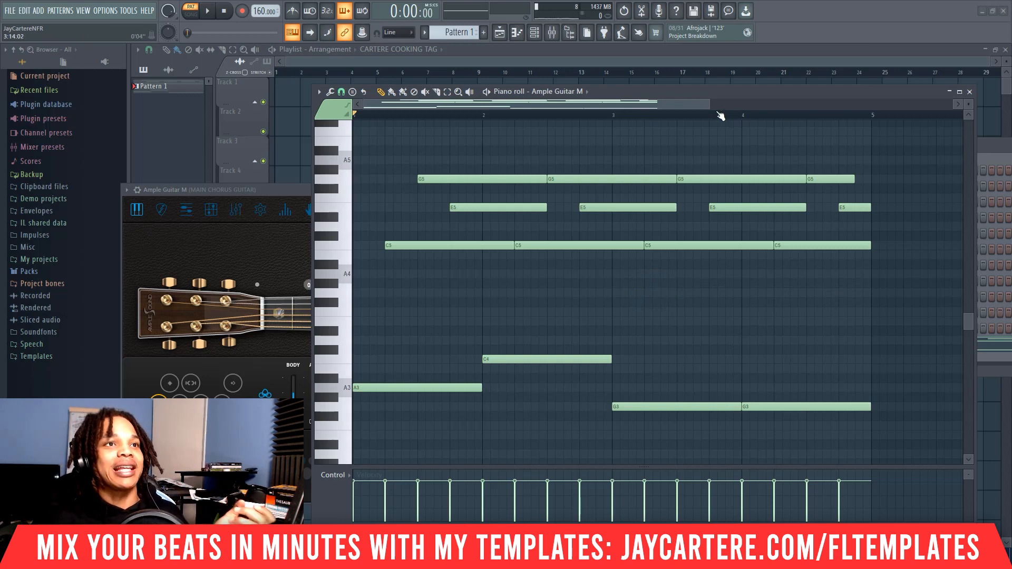
pyautogui.moveTo(711, 105); pyautogui.dragTo(764, 131)
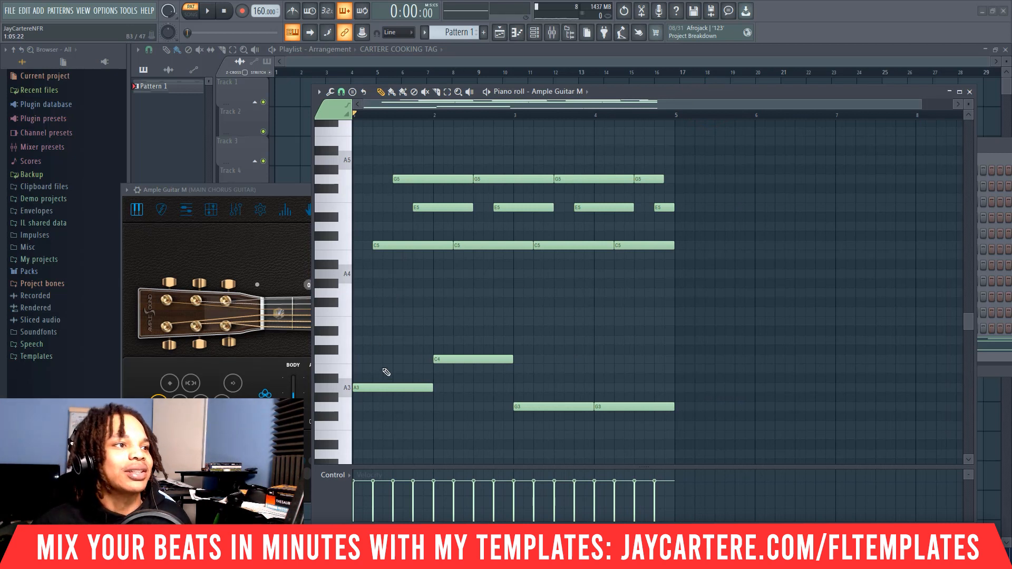
# Copy the Ample Guitar M channel's notes, and delete all C5, E5 and G5 melody notes above the bass
pyautogui.moveTo(697, 282); pyautogui.dragTo(394, 153)
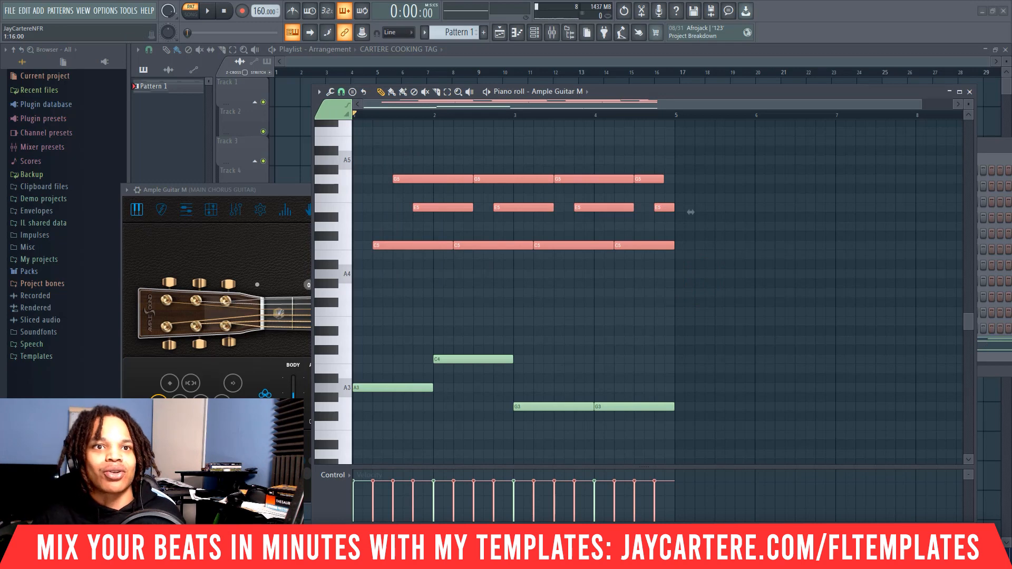
pyautogui.click(988, 149)
pyautogui.rightClick(832, 345)
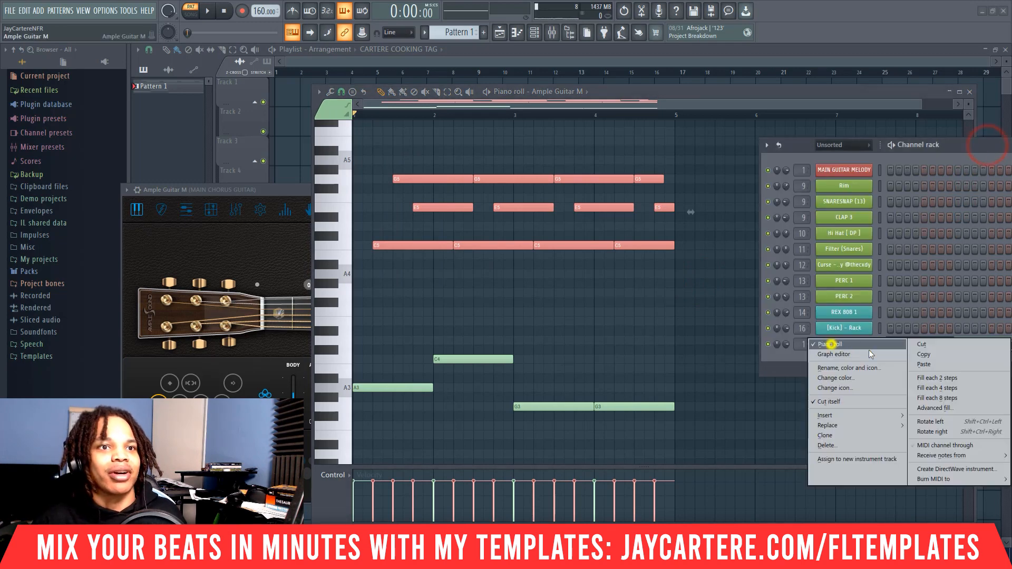
pyautogui.click(921, 358)
pyautogui.click(672, 275)
pyautogui.scroll(2, 400, 139)
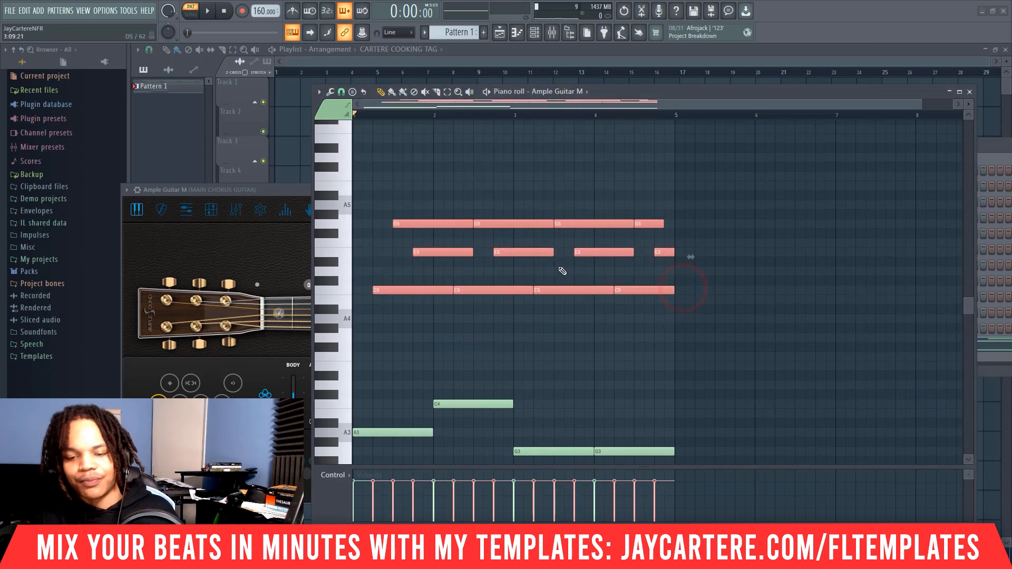
pyautogui.press('Delete')
pyautogui.scroll(-4, 384, 346)
# Place A4, C5 and E5 notes at steps 1, 5 and 9 of bar 1, previewing the A4 over the bass
pyautogui.click(379, 349)
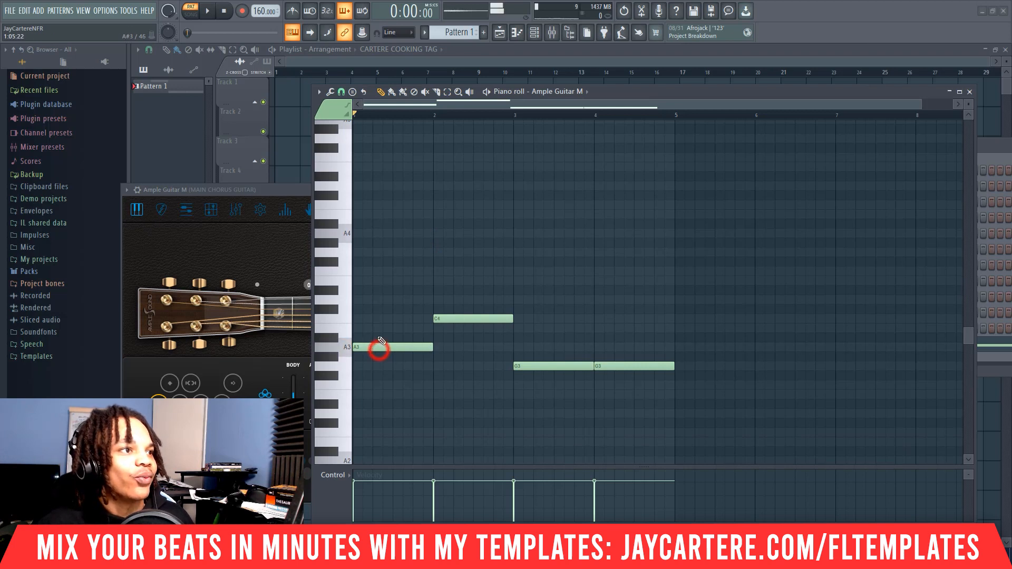
pyautogui.click(364, 233)
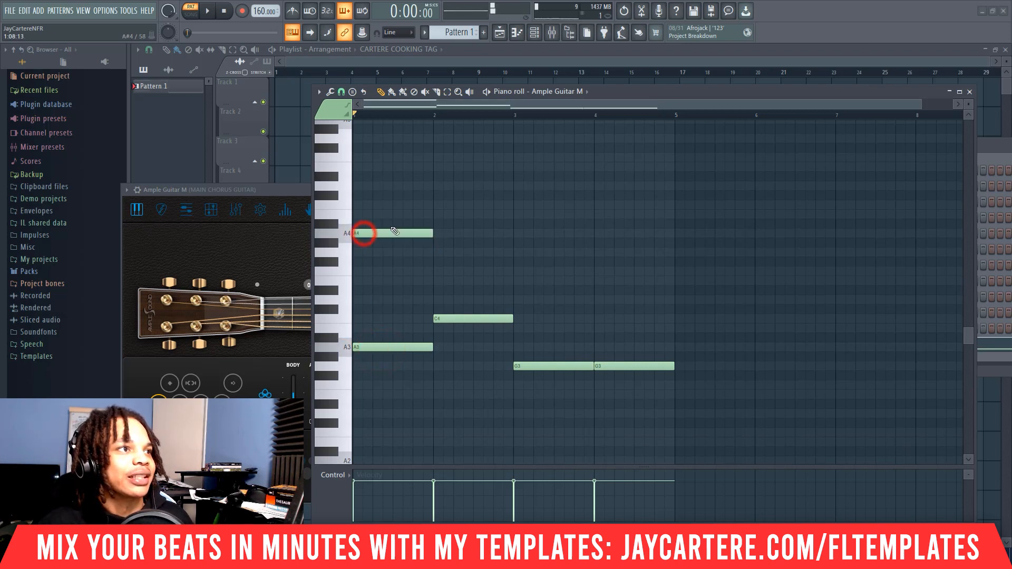
pyautogui.press('space')
pyautogui.press('space')
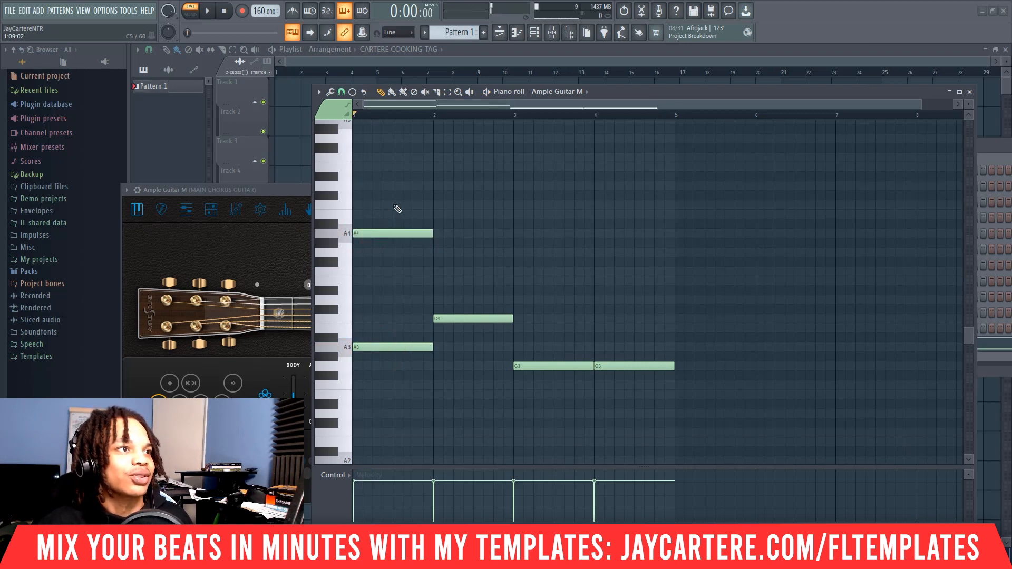
pyautogui.click(374, 205)
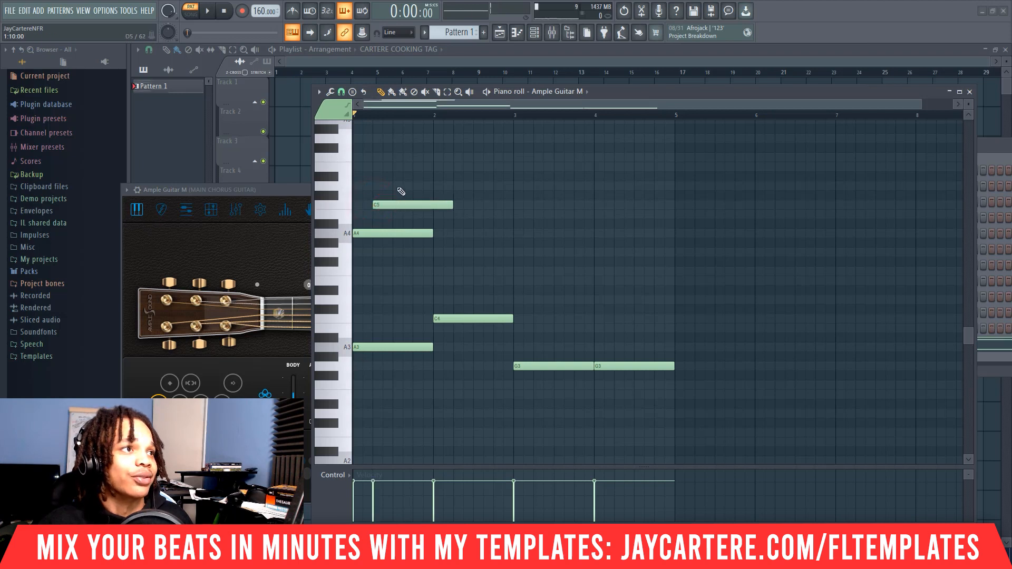
pyautogui.click(395, 167)
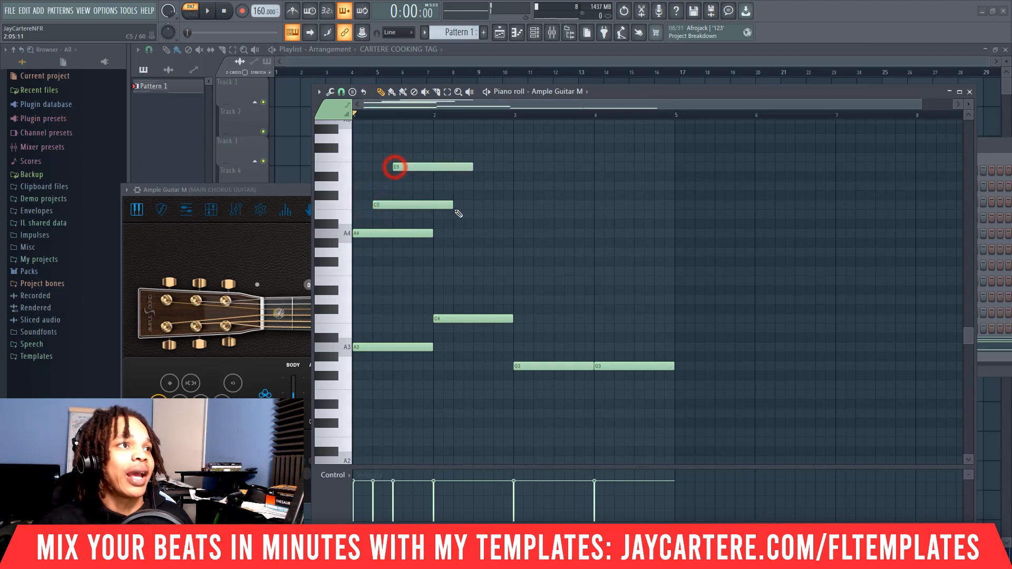
# Place C5, E5 and G5 at steps 1, 5 and 9 of bar 2, shortening the overlapping C5 and E5 notes
pyautogui.click(460, 318)
pyautogui.moveTo(443, 250); pyautogui.dragTo(464, 204)
pyautogui.click(472, 166)
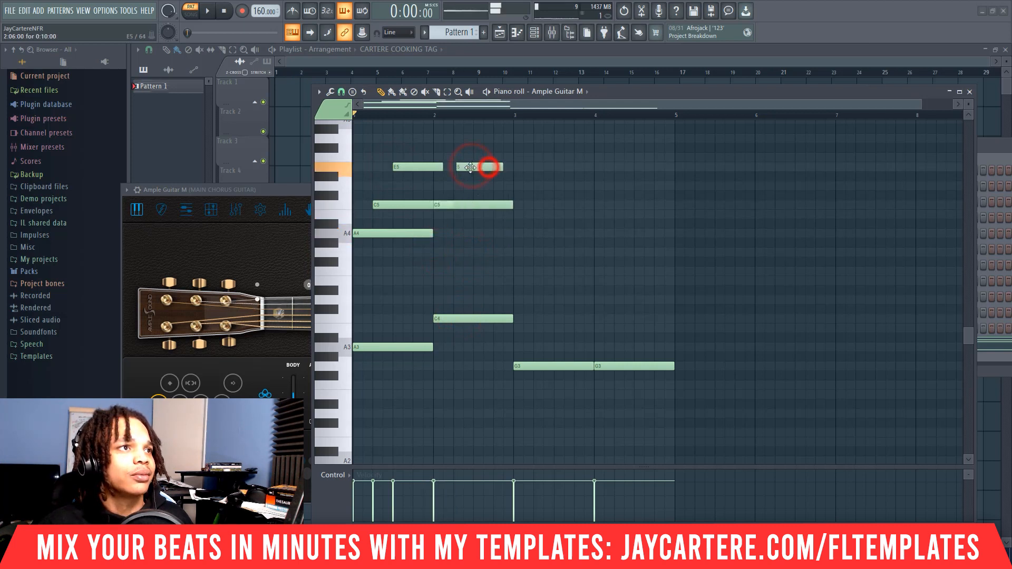
pyautogui.click(477, 139)
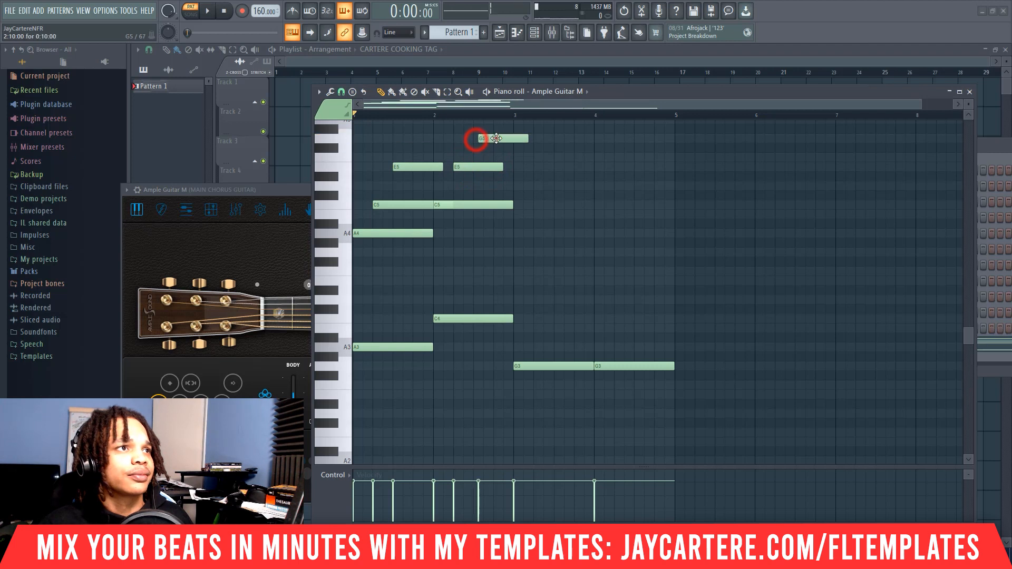
pyautogui.click(495, 139)
# Place G5, B5 and D6 notes at steps 1, 5 and 9 of bar 3 and select the three notes
pyautogui.click(539, 366)
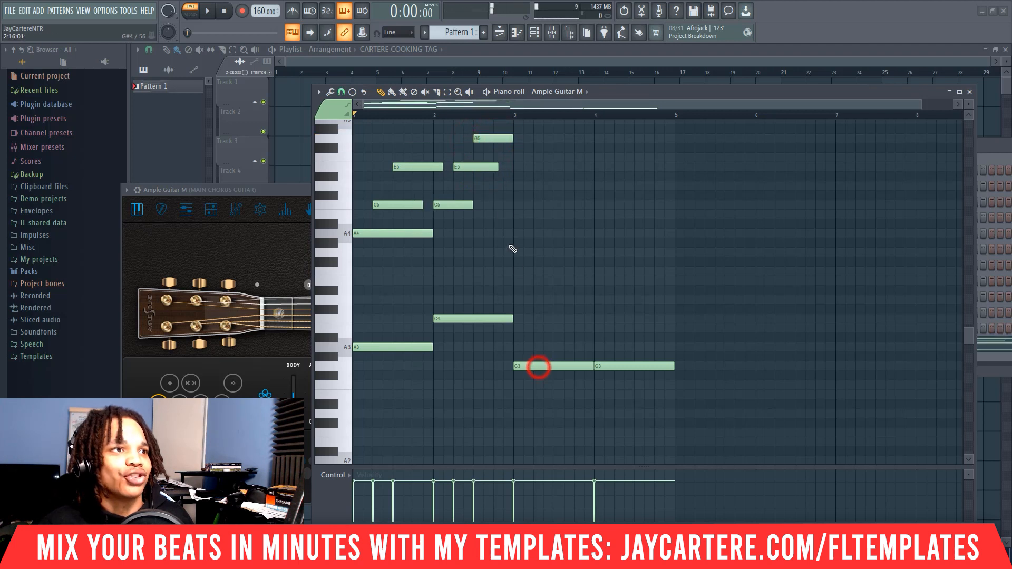
pyautogui.scroll(2, 527, 207)
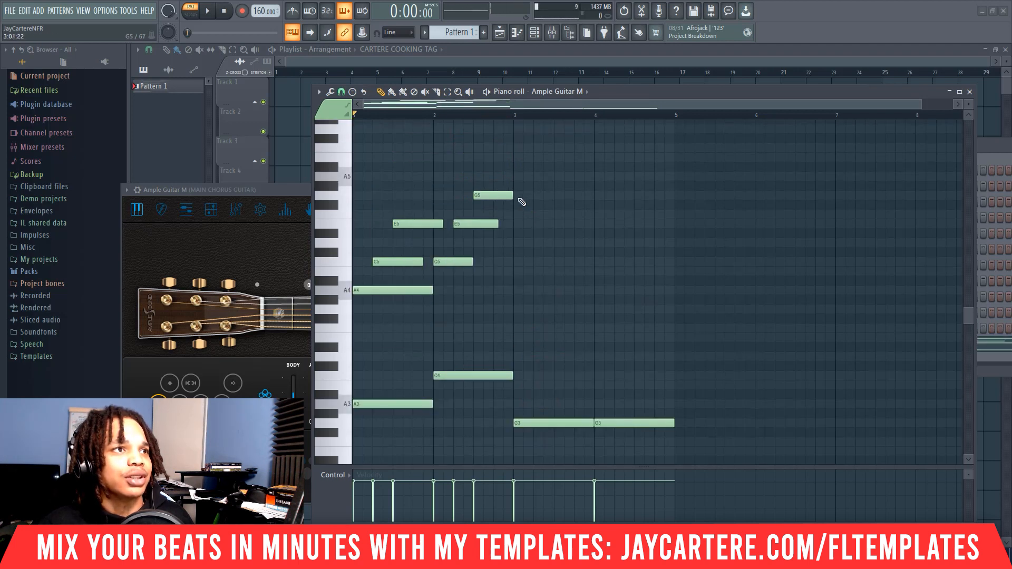
pyautogui.click(516, 195)
pyautogui.click(516, 157)
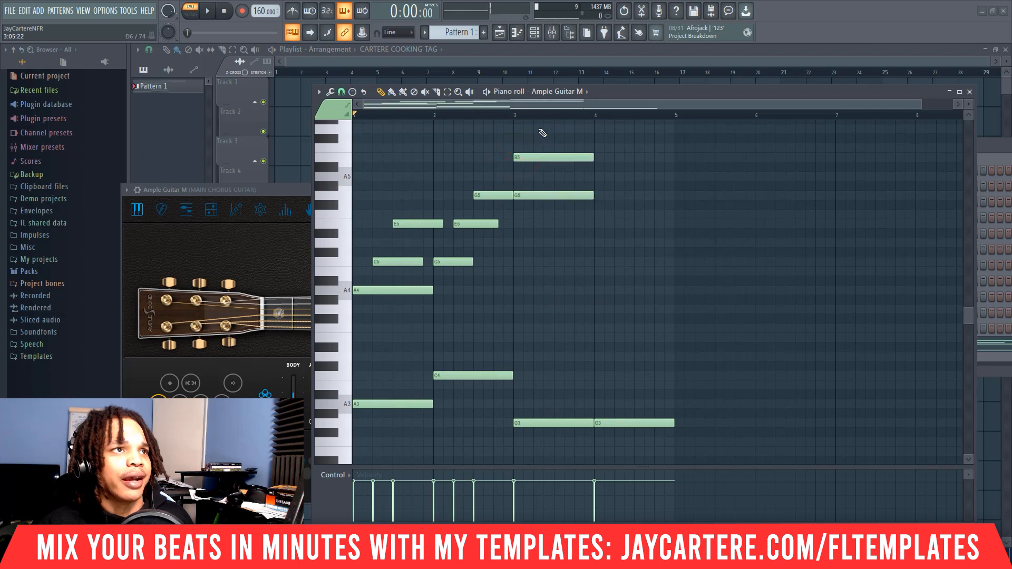
pyautogui.click(538, 129)
pyautogui.scroll(2, 570, 175)
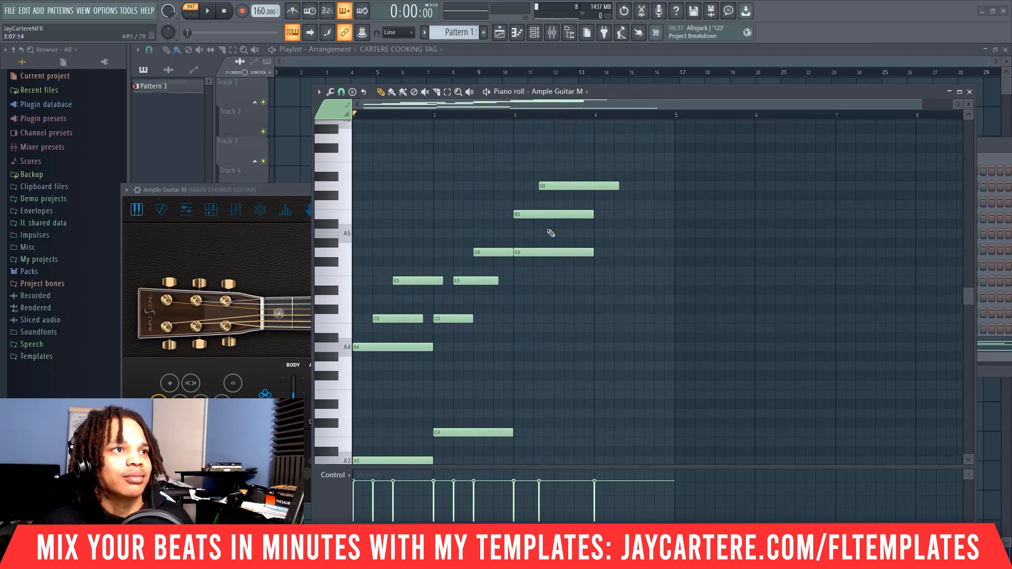
pyautogui.moveTo(535, 214); pyautogui.dragTo(571, 185)
pyautogui.moveTo(639, 283); pyautogui.dragTo(551, 192)
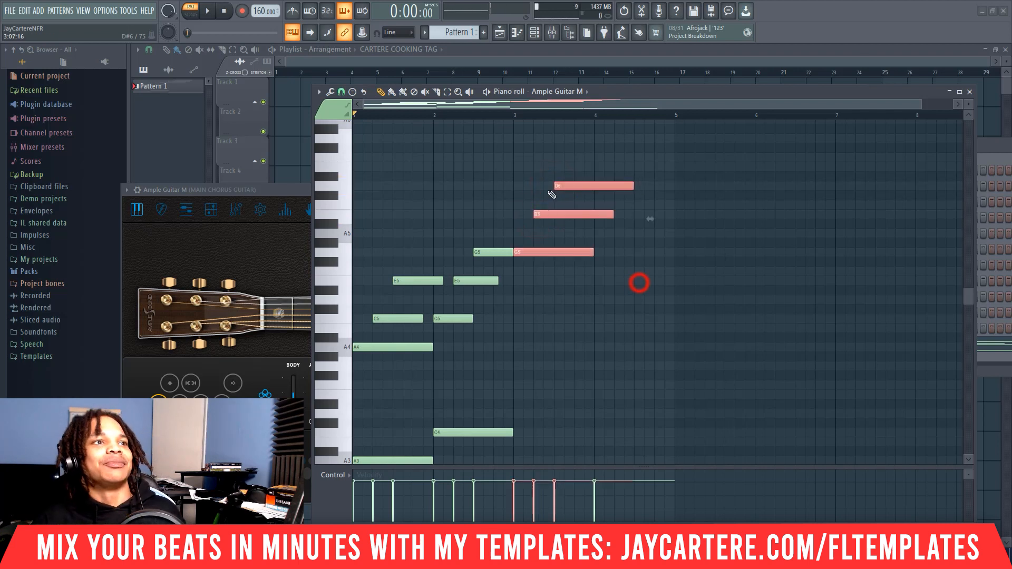
# Duplicate the selected bar 3 arpeggio into bar 4, transpose both copies down one octave, and shorten their notes to end within bar 4
pyautogui.moveTo(736, 336); pyautogui.dragTo(545, 189)
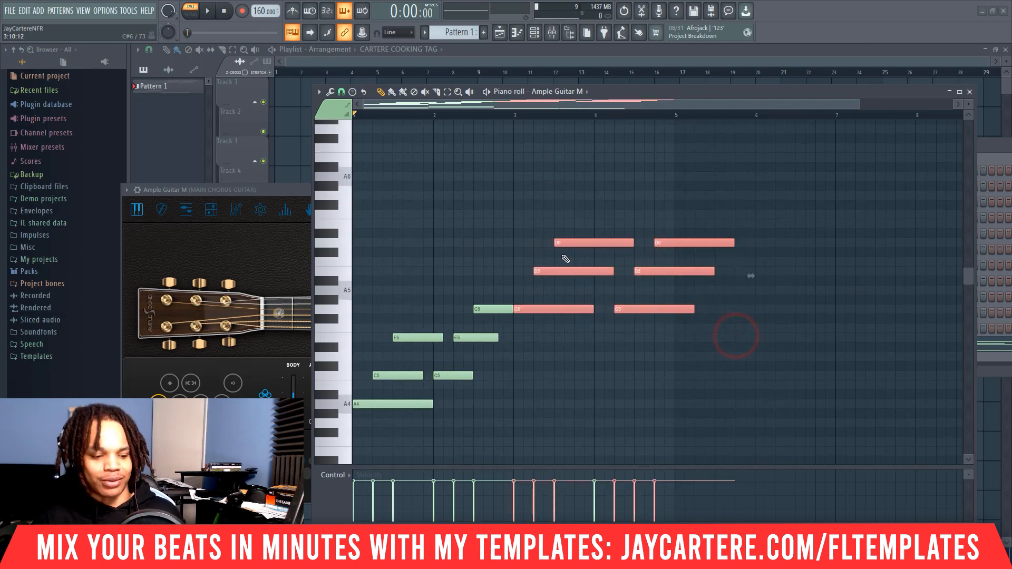
pyautogui.hotkey('ctrl', 'Down')
pyautogui.scroll(-4, 566, 259)
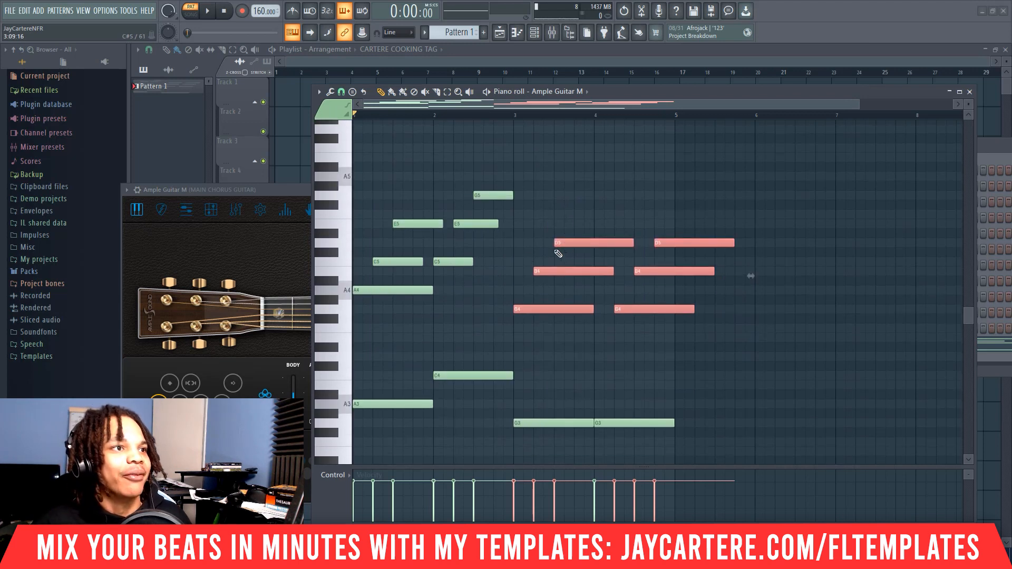
pyautogui.moveTo(734, 242); pyautogui.dragTo(674, 242)
pyautogui.click(680, 305)
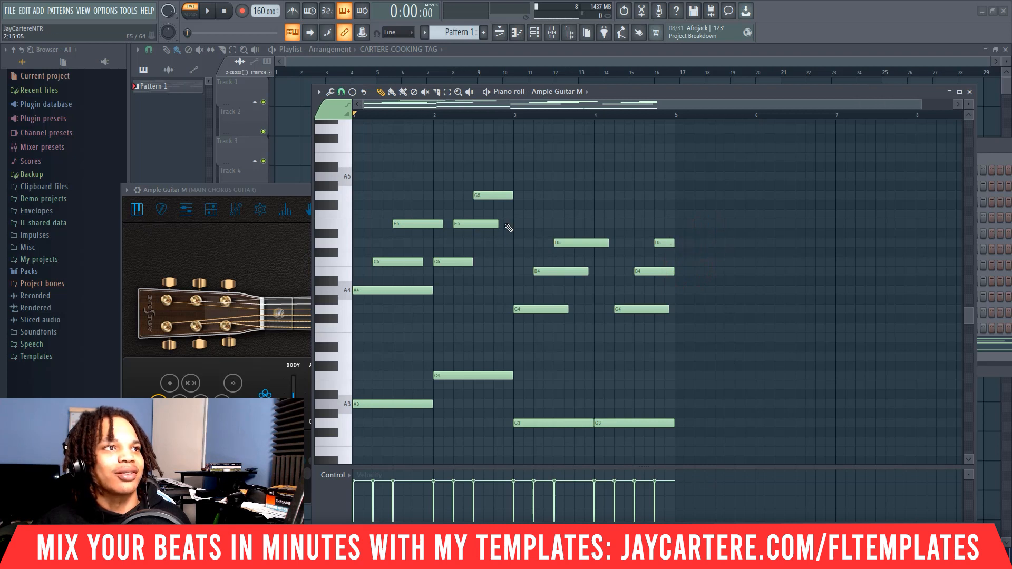
# Play back the pattern and move bar 4's G4, B4 and D5 notes earlier so that G4 starts on the bar line
pyautogui.press('space')
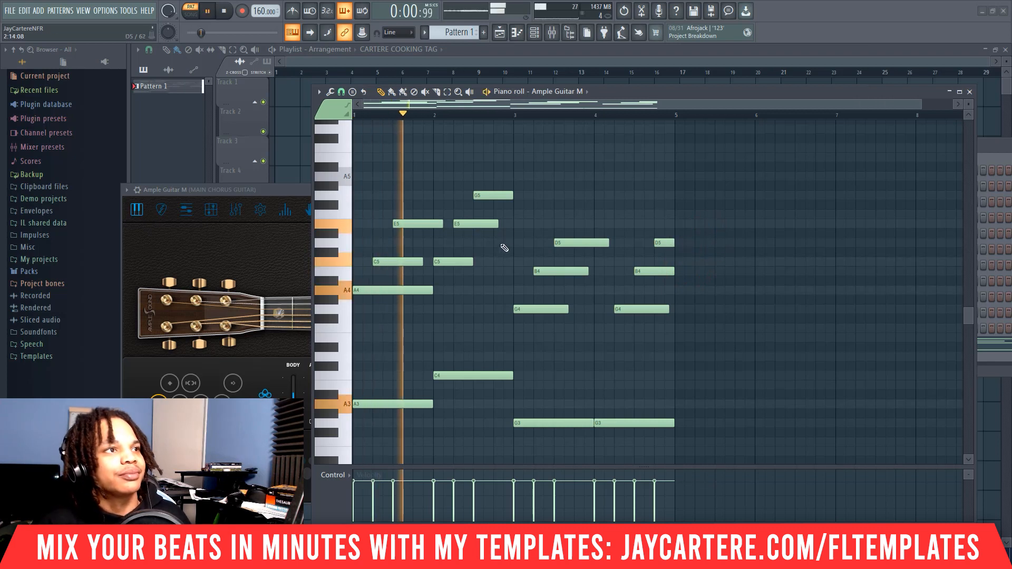
pyautogui.press('space')
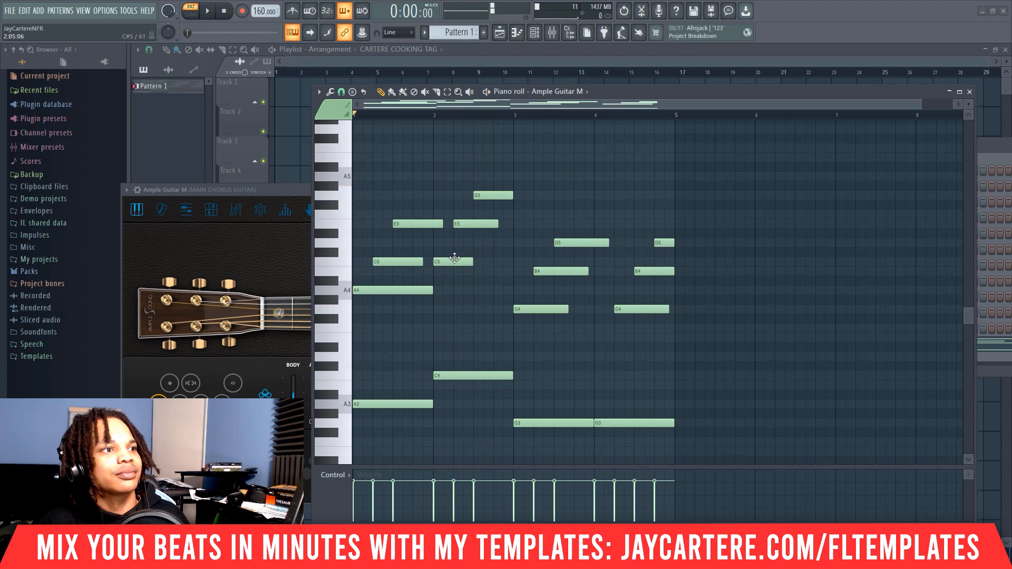
pyautogui.press('space')
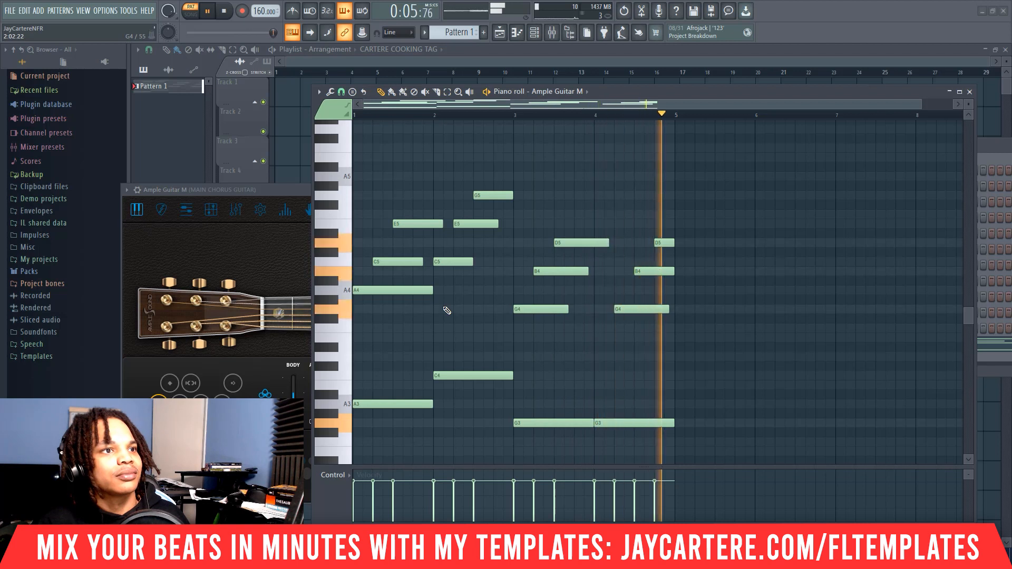
pyautogui.press('space')
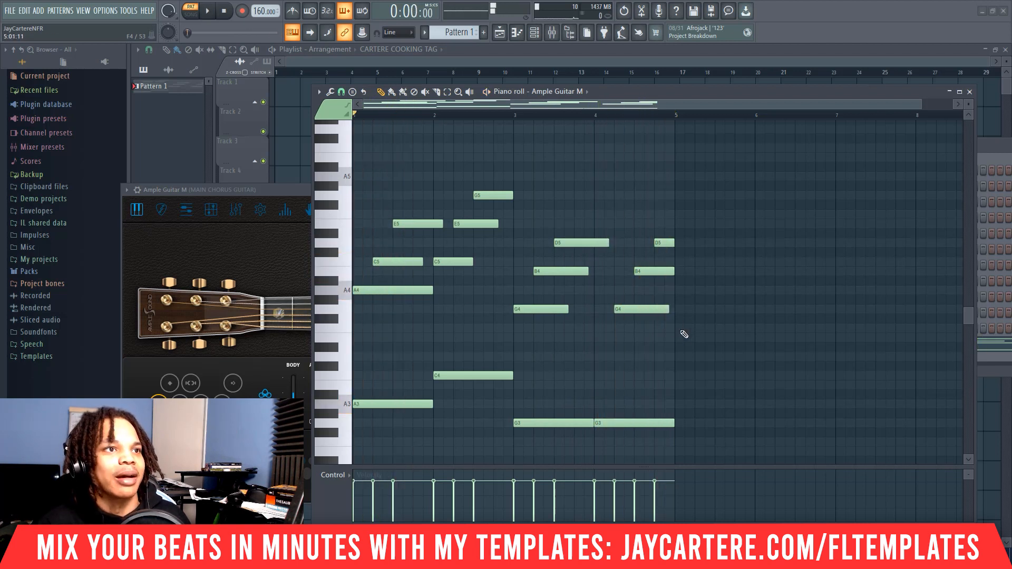
pyautogui.moveTo(705, 335); pyautogui.dragTo(613, 229)
pyautogui.moveTo(637, 311); pyautogui.dragTo(619, 313)
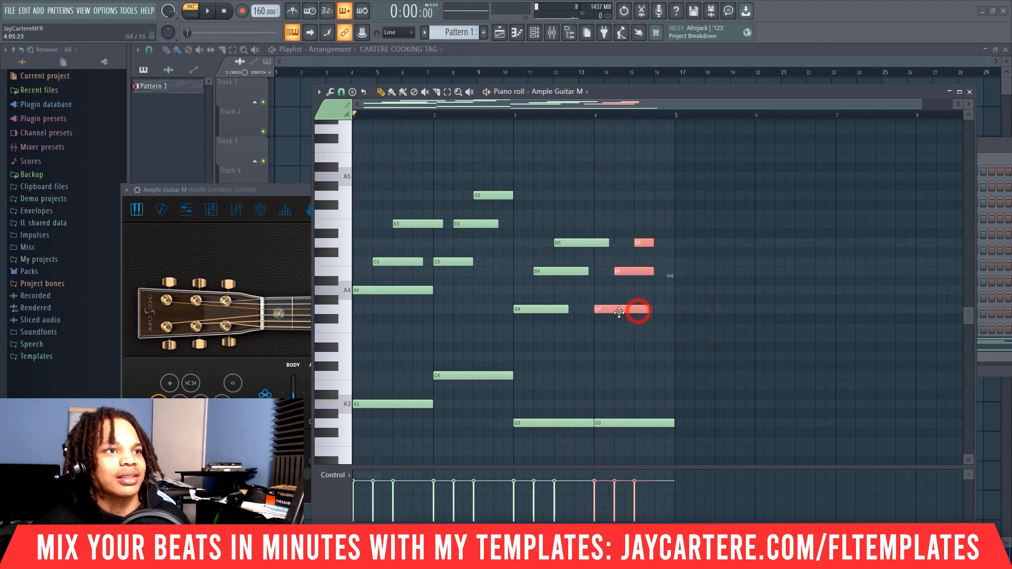
# Audition the individual A4, C5, E5 and G5 melody notes of bars 1 and 2, and play back the whole pattern
pyautogui.click(391, 290)
pyautogui.click(393, 261)
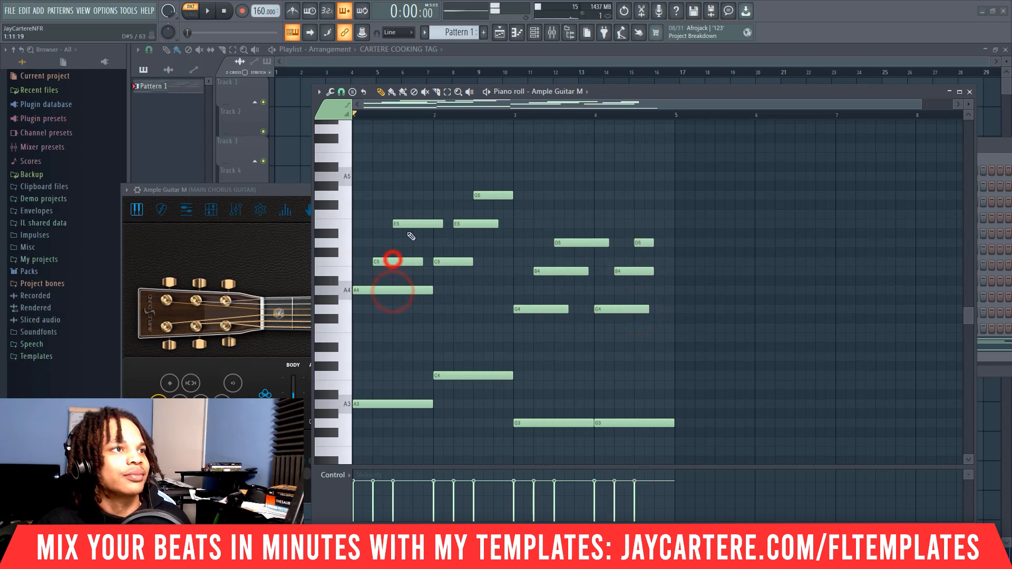
pyautogui.click(407, 224)
pyautogui.click(459, 262)
pyautogui.click(472, 224)
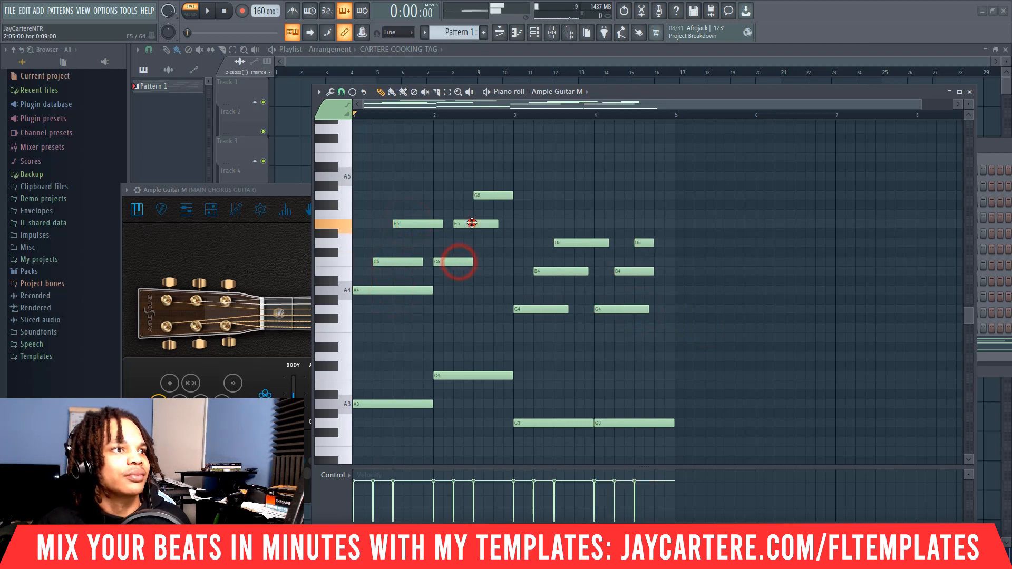
pyautogui.click(494, 195)
pyautogui.press('space')
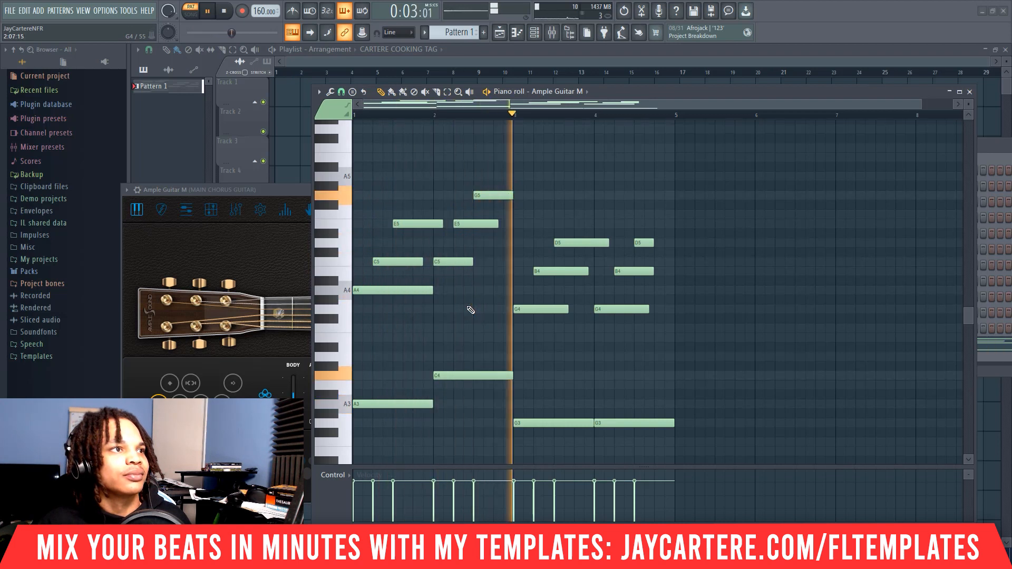
pyautogui.press('space')
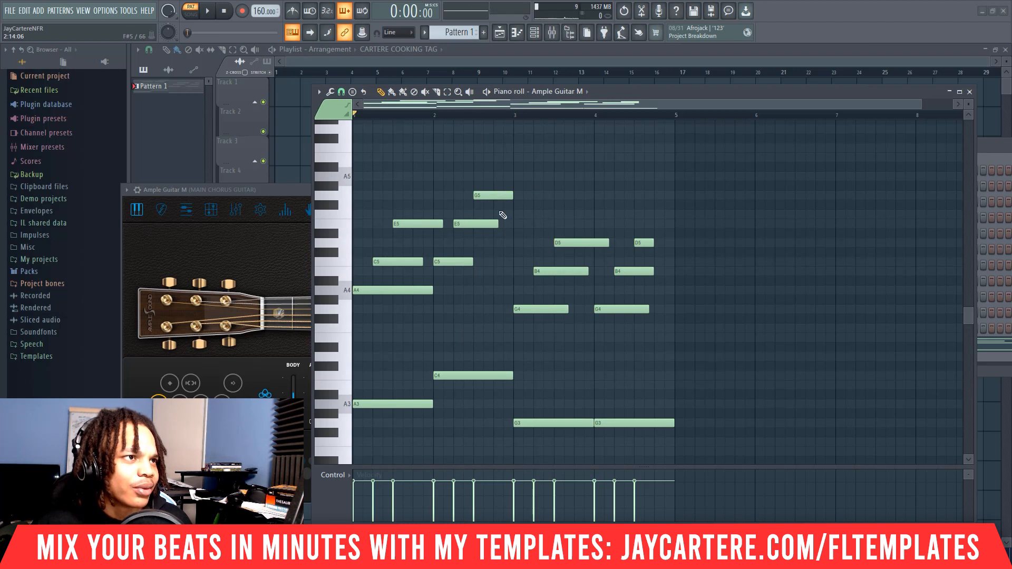
pyautogui.press('space')
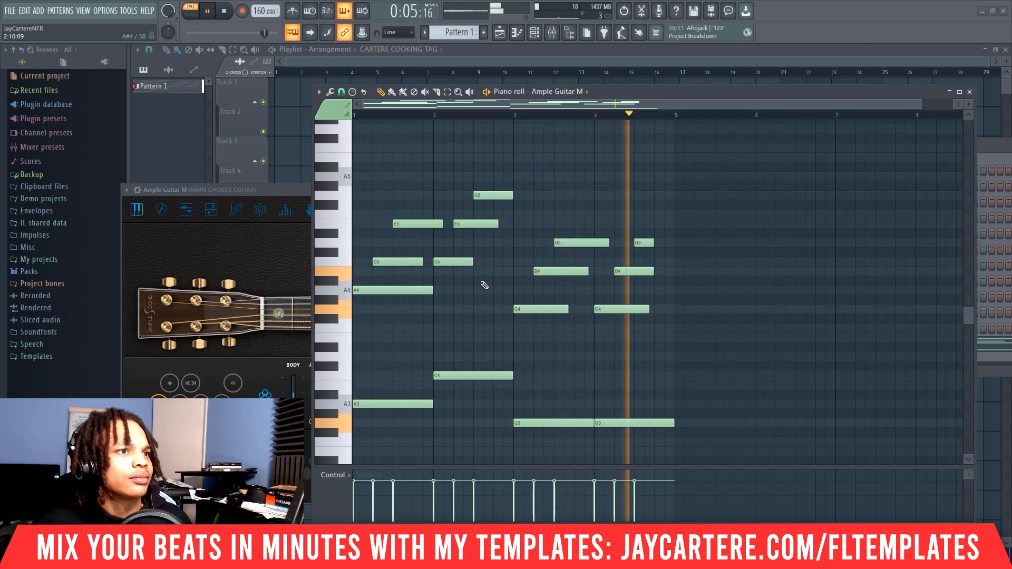
pyautogui.press('space')
# Delete all melody notes above the bass and paste the previously copied notes back into the Ample Guitar M channel
pyautogui.moveTo(686, 333); pyautogui.dragTo(340, 178)
pyautogui.press('Delete')
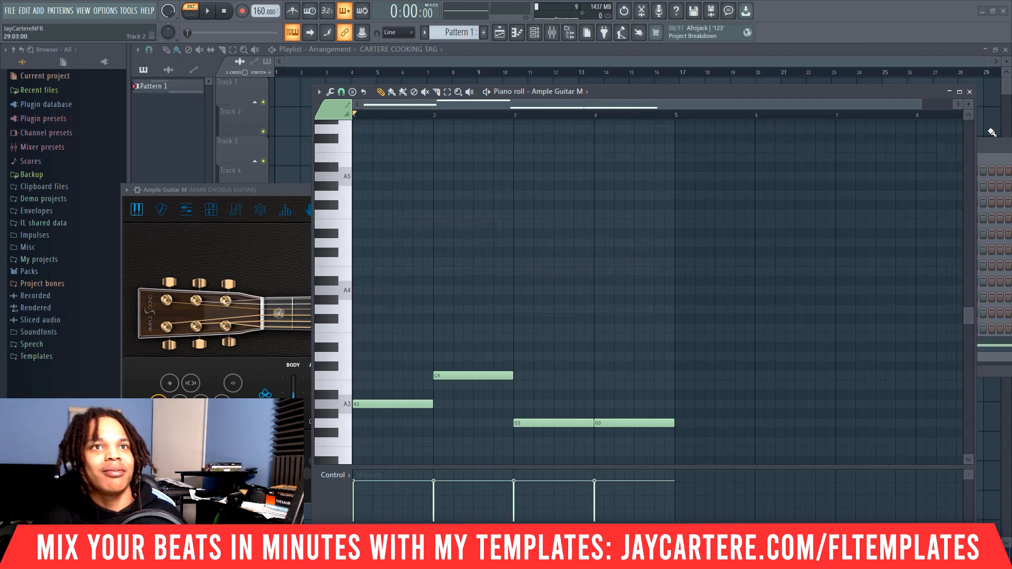
pyautogui.click(993, 132)
pyautogui.rightClick(843, 345)
pyautogui.click(929, 364)
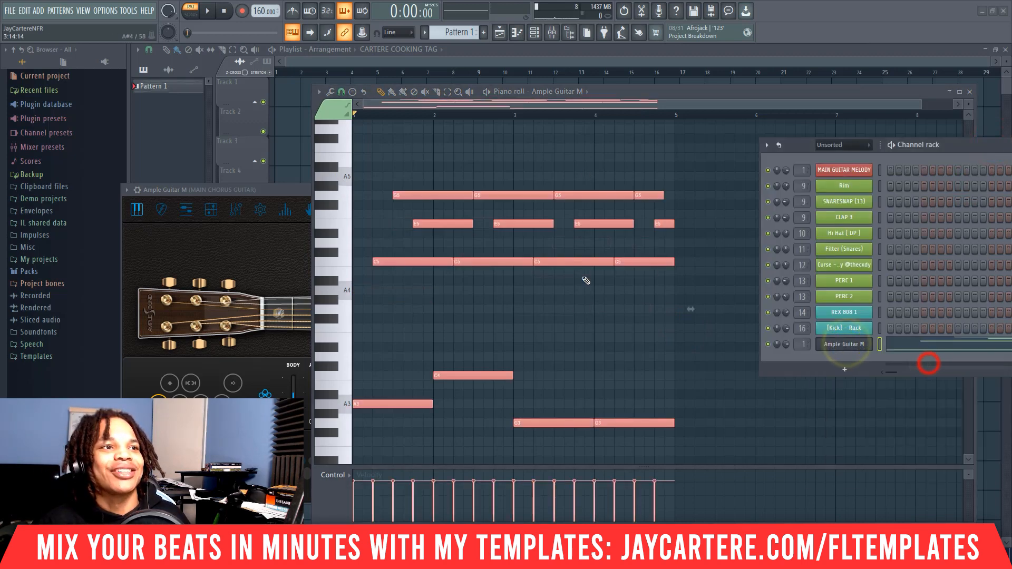
# Play back the restored four-bar melody with the channel rack moved out of the way
pyautogui.press('space')
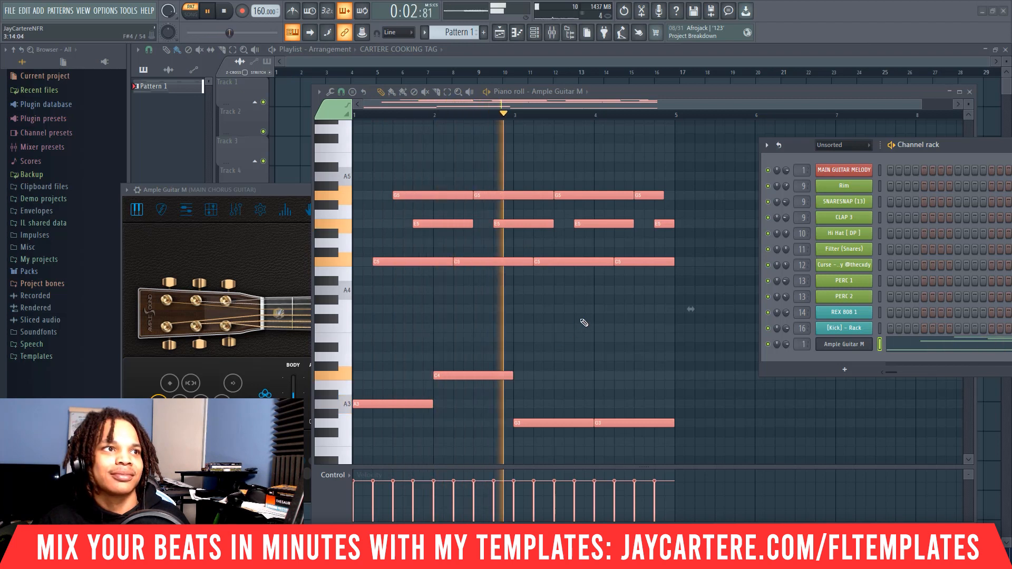
pyautogui.moveTo(800, 148); pyautogui.dragTo(1011, 189)
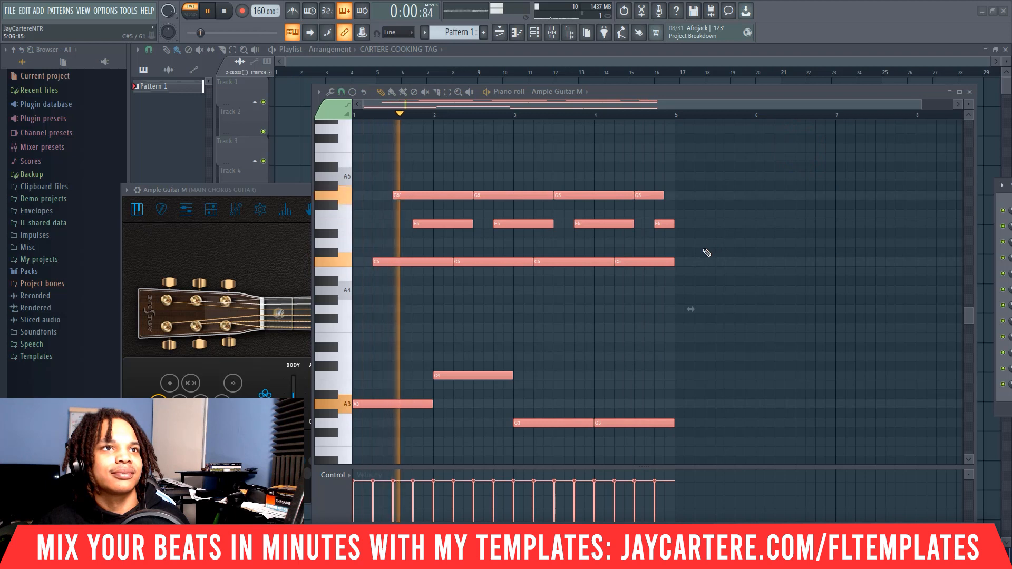
pyautogui.scroll(-1, 919, 124)
pyautogui.moveTo(919, 101); pyautogui.dragTo(954, 102)
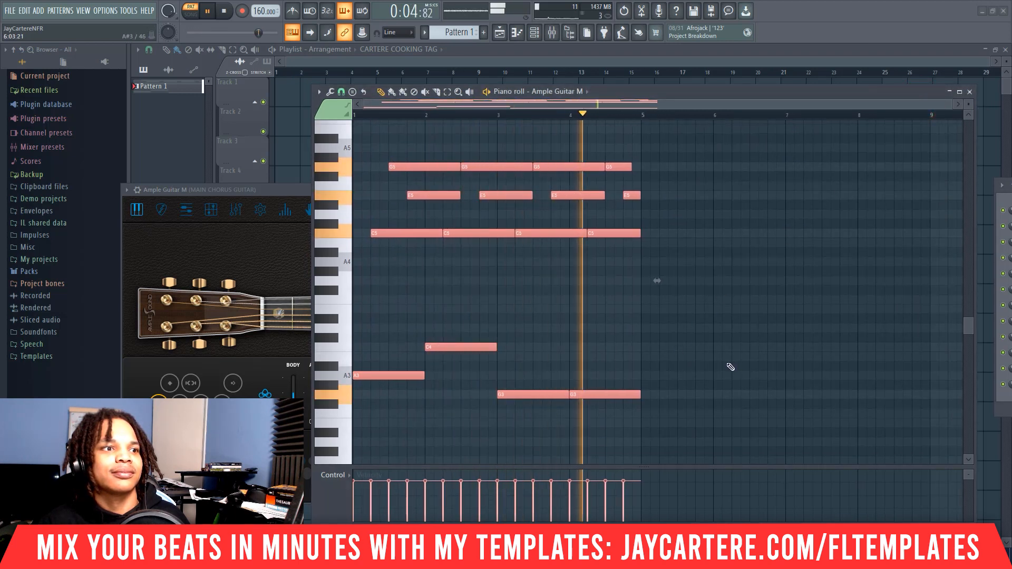
pyautogui.press('space')
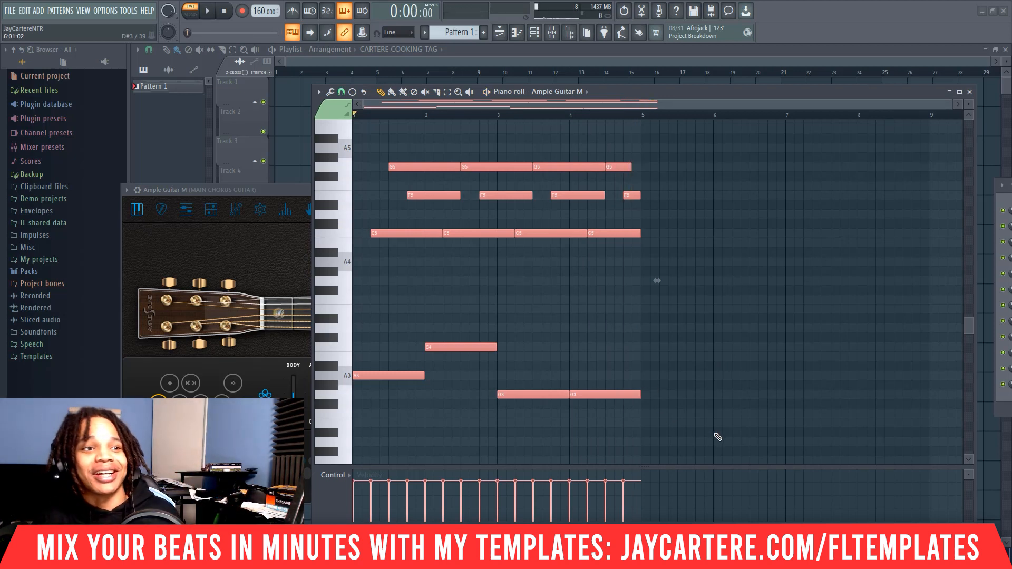
# Duplicate all notes of the four-bar melody and bass into bars 5 to 8 and play back the eight bars
pyautogui.moveTo(715, 434); pyautogui.dragTo(371, 141)
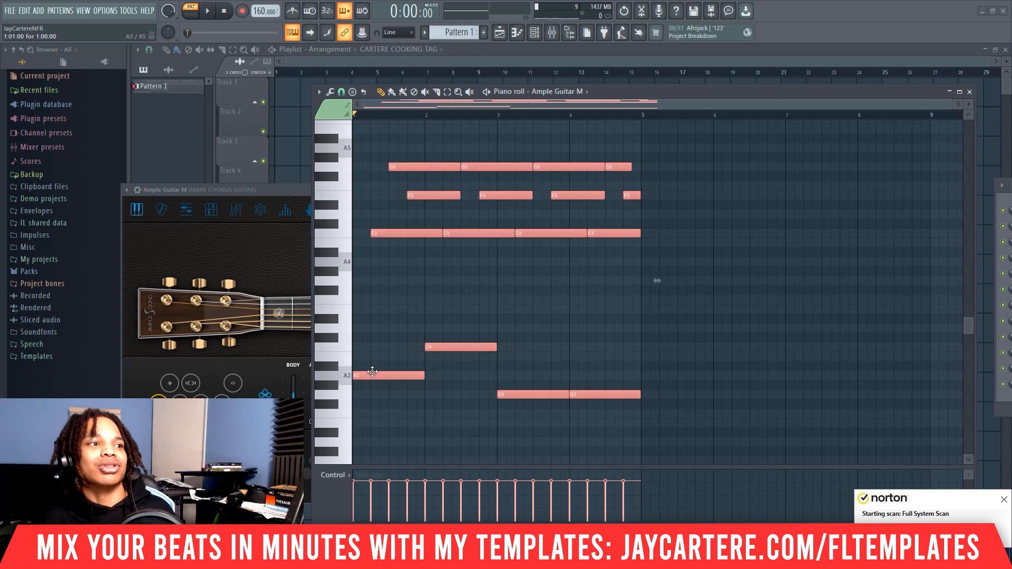
pyautogui.hotkey('ctrl', 'b')
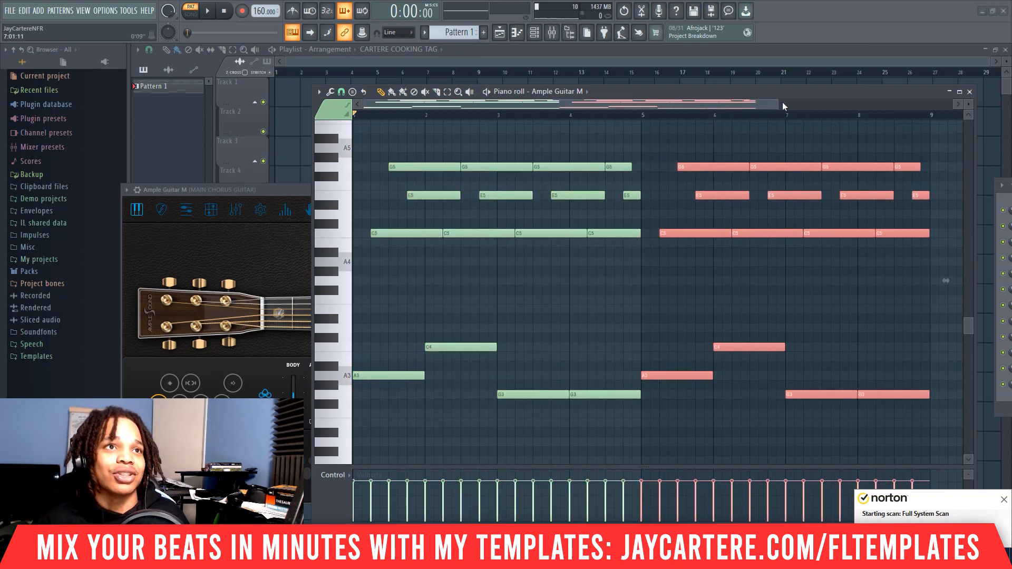
pyautogui.moveTo(783, 106); pyautogui.dragTo(847, 207)
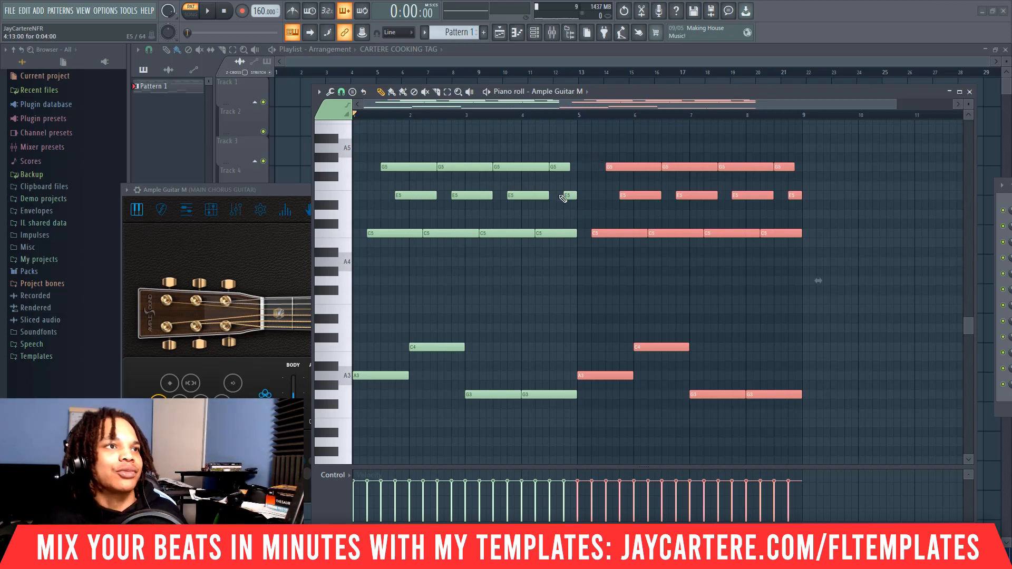
pyautogui.moveTo(896, 98); pyautogui.dragTo(844, 103)
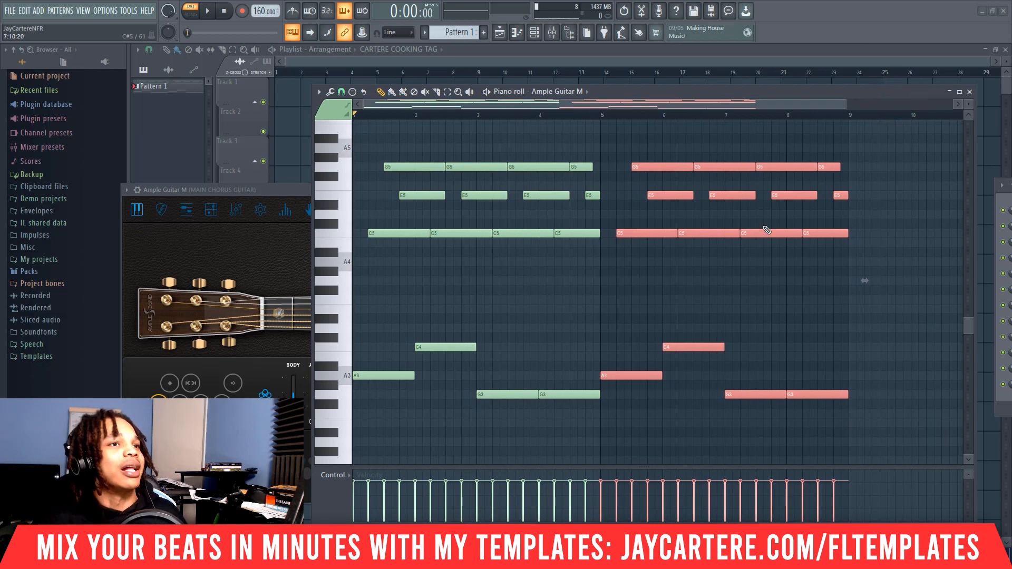
pyautogui.press('space')
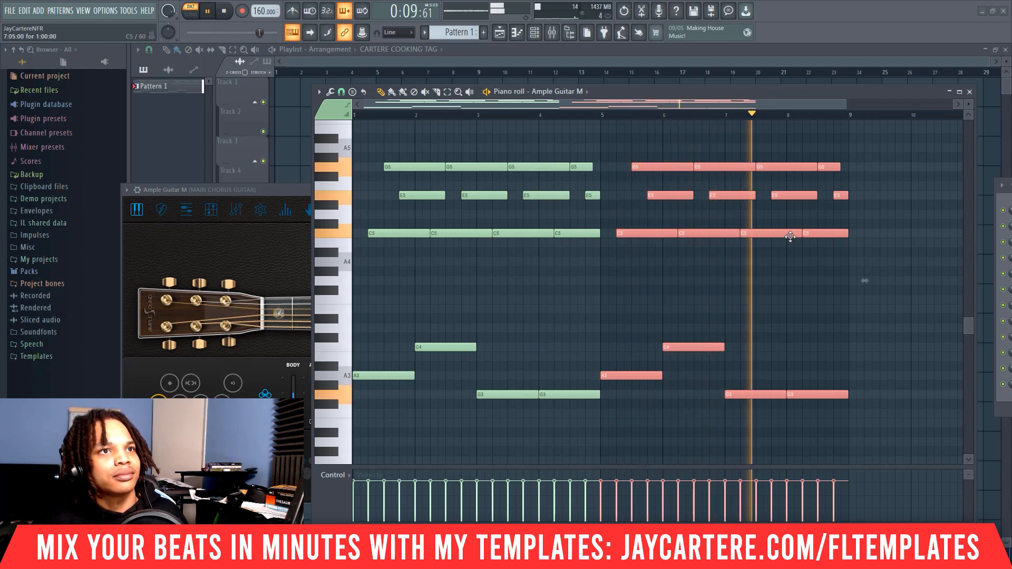
pyautogui.press('space')
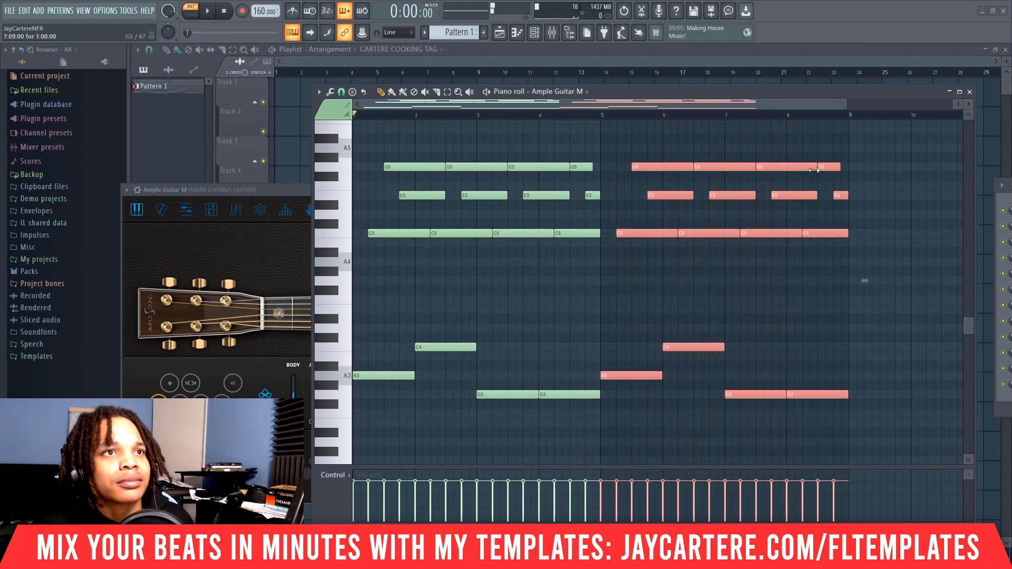
# Try out extra notes such as A#5 and A4 late in bar 8 against the existing C5 and E5, removing the additions
pyautogui.click(833, 138)
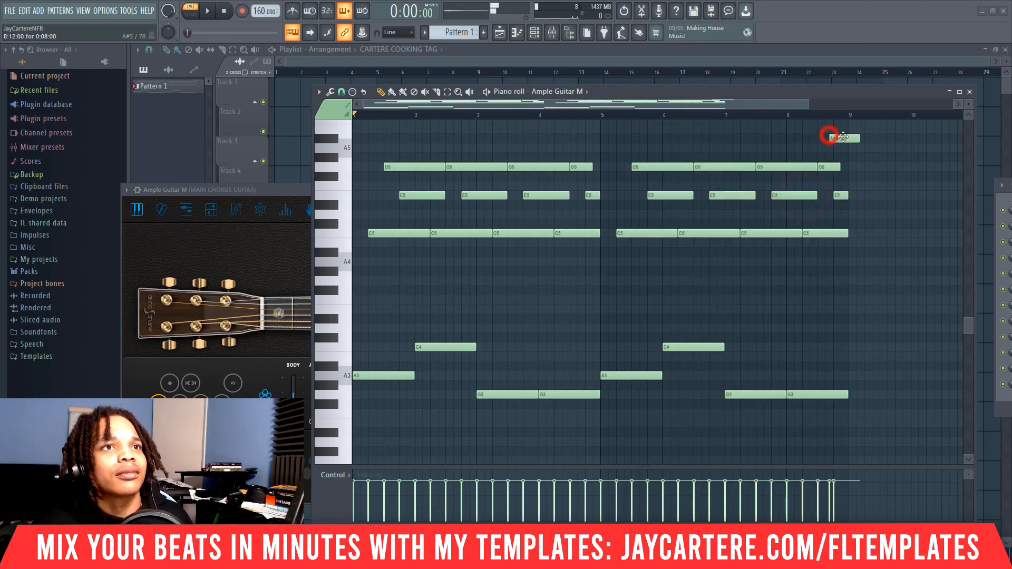
pyautogui.moveTo(844, 101)
pyautogui.mouseDown()
pyautogui.moveTo(728, 99)
pyautogui.moveTo(781, 156)
pyautogui.mouseUp()
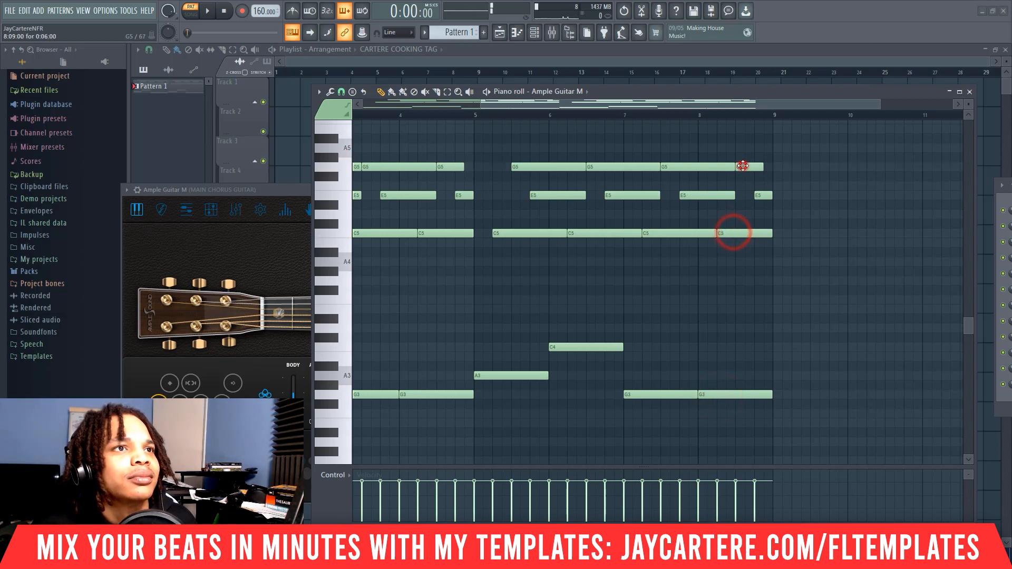
pyautogui.click(762, 195)
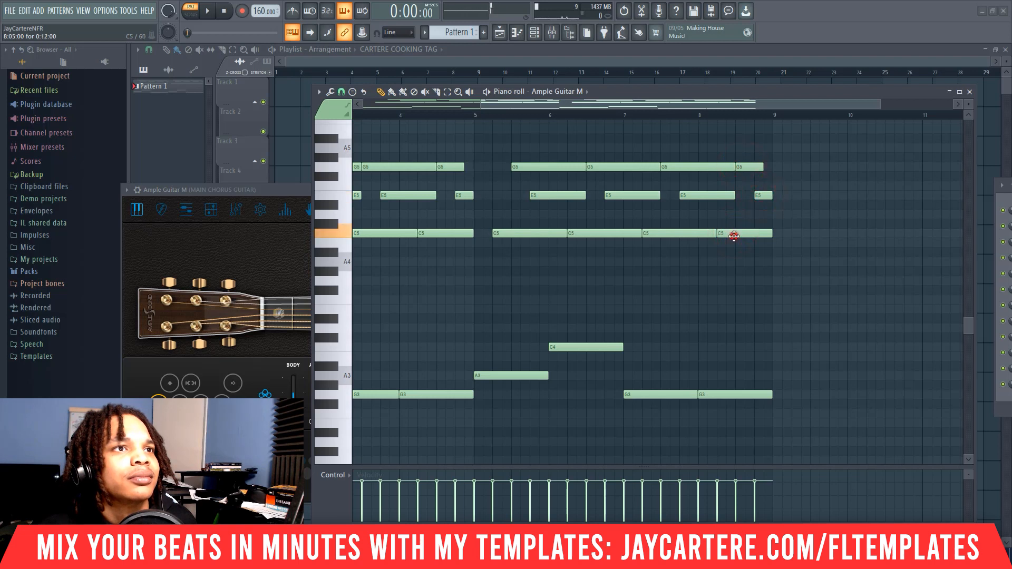
pyautogui.click(736, 259)
pyautogui.rightClick(752, 263)
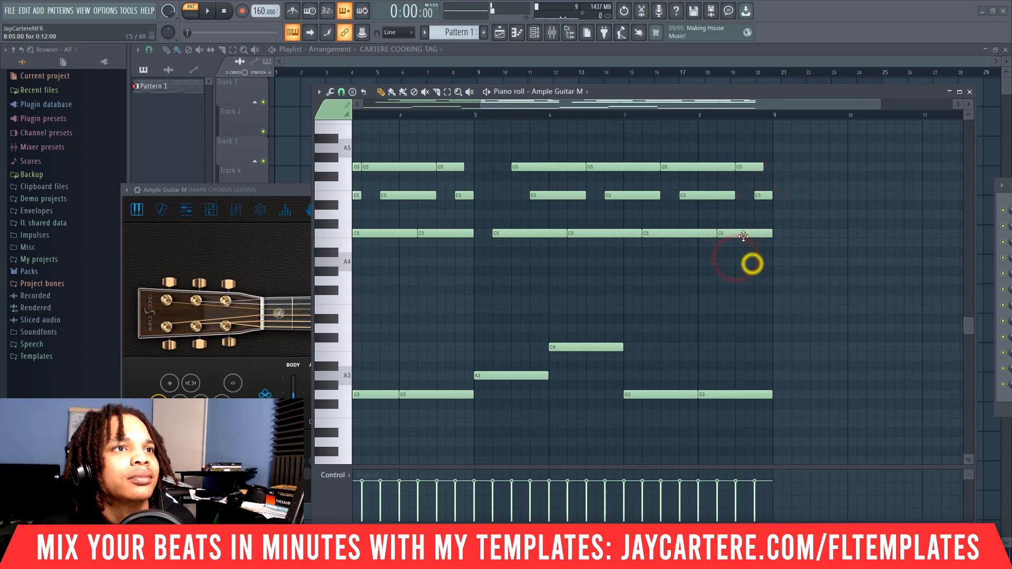
pyautogui.click(742, 240)
pyautogui.rightClick(759, 247)
# Try C#5, D5, G4 and A4 notes one at a time against the last C5 in bar 8, deleting each one
pyautogui.click(746, 225)
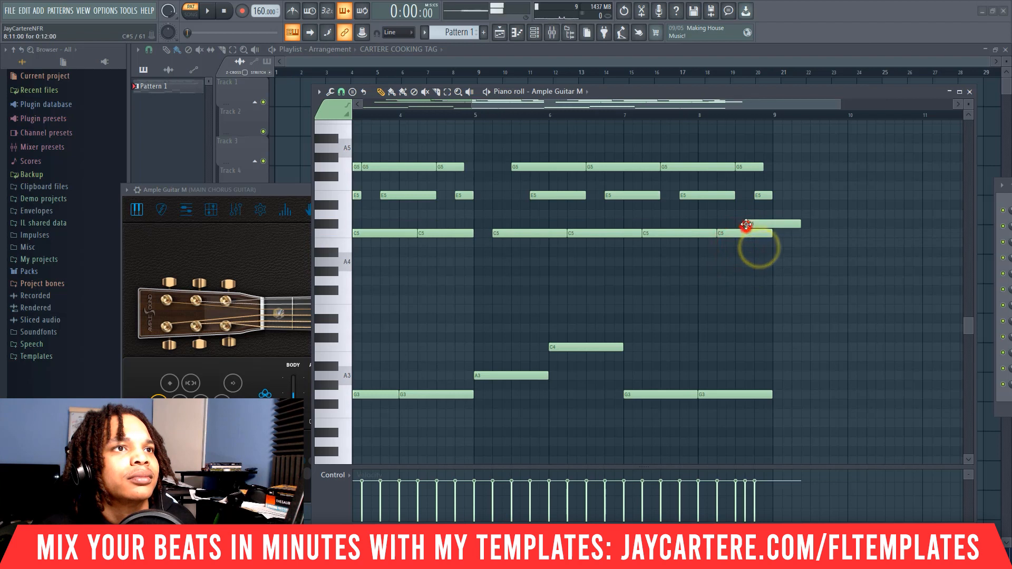
pyautogui.rightClick(764, 223)
pyautogui.click(742, 214)
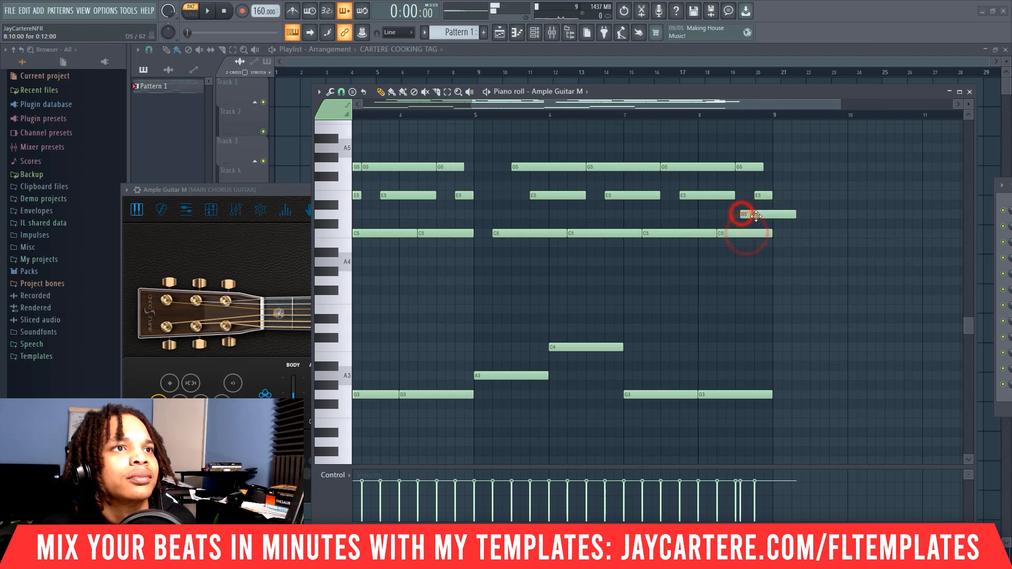
pyautogui.rightClick(754, 215)
pyautogui.click(744, 231)
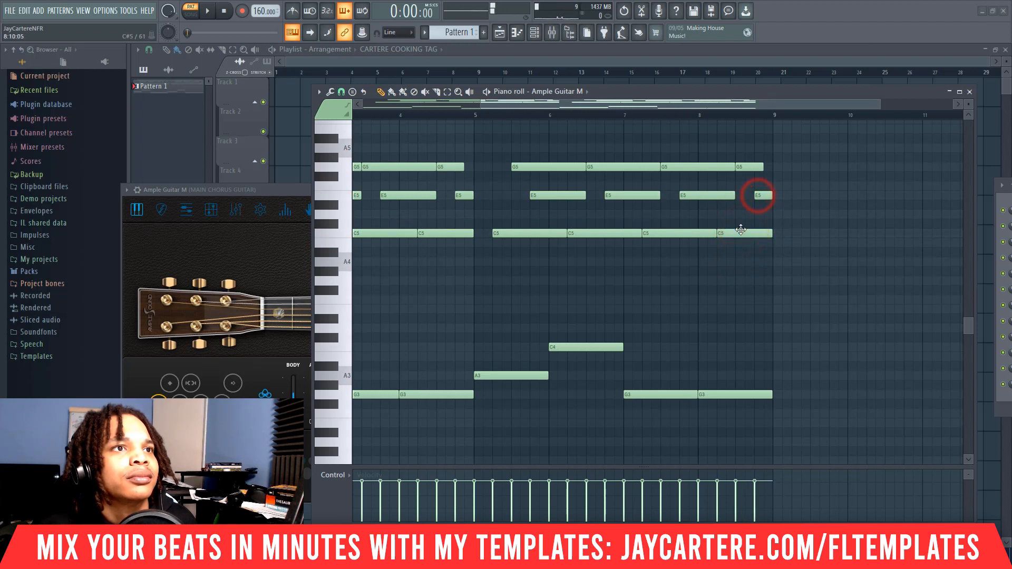
pyautogui.click(739, 282)
pyautogui.rightClick(755, 282)
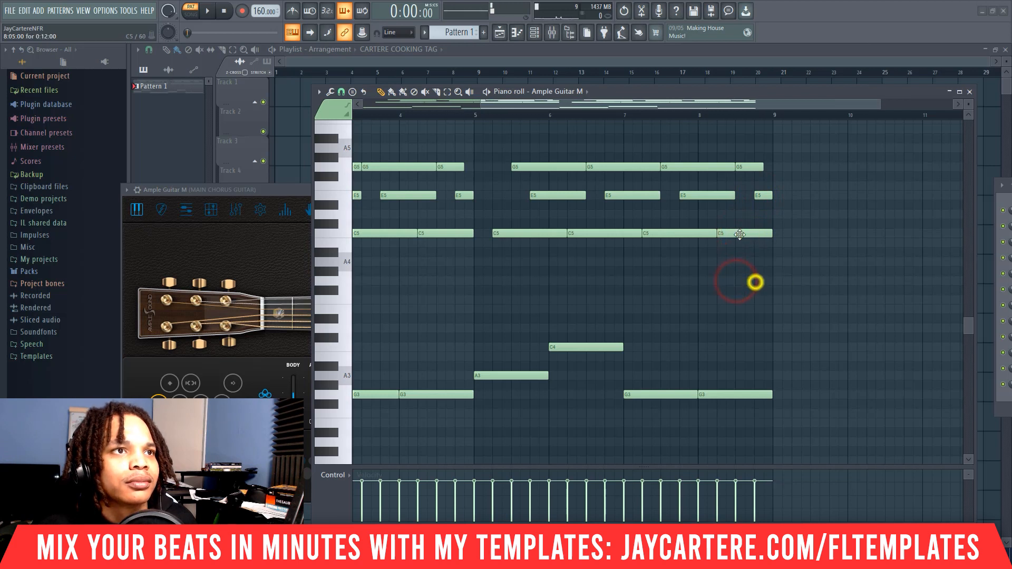
pyautogui.click(738, 231)
pyautogui.click(740, 262)
pyautogui.rightClick(754, 262)
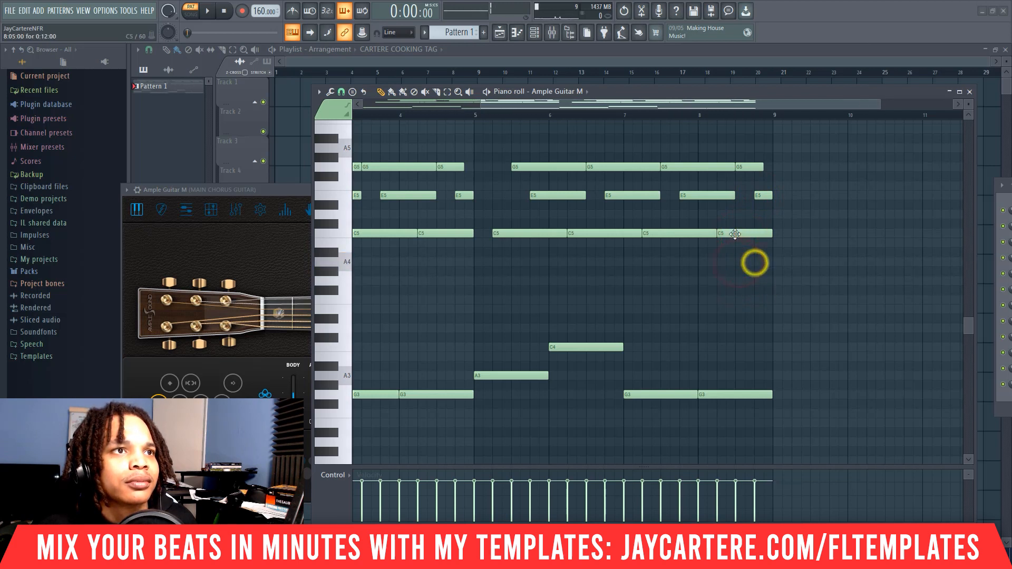
pyautogui.click(735, 232)
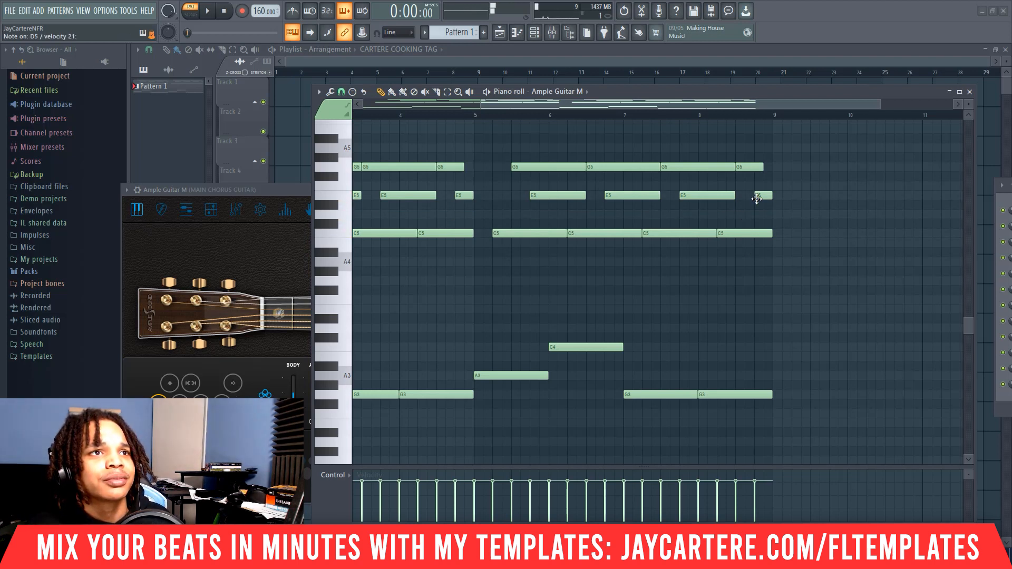
# Lower the last G5 in bar 8 to D5 and play back the eight bars
pyautogui.moveTo(748, 167); pyautogui.dragTo(746, 213)
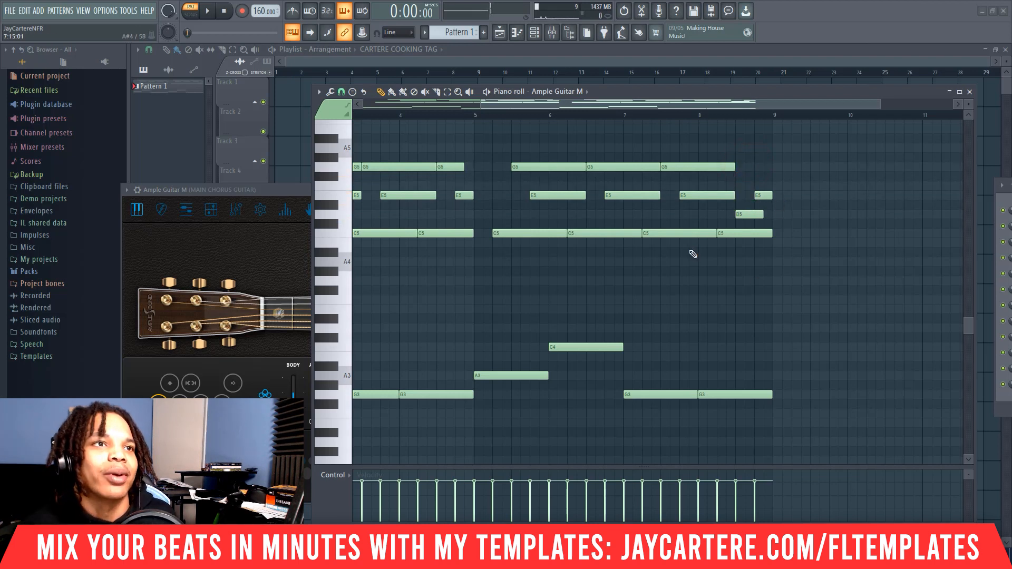
pyautogui.click(810, 103)
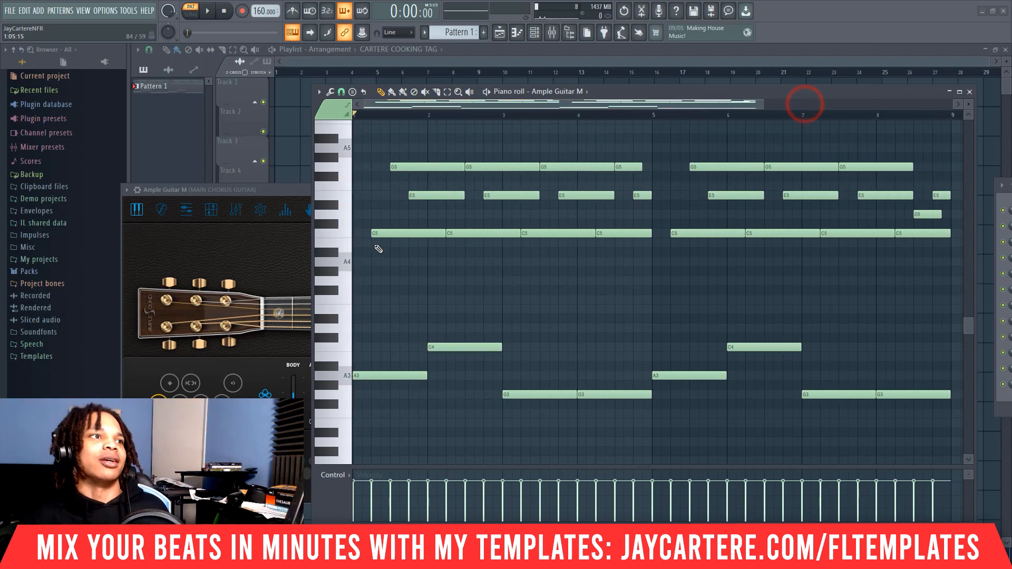
pyautogui.press('space')
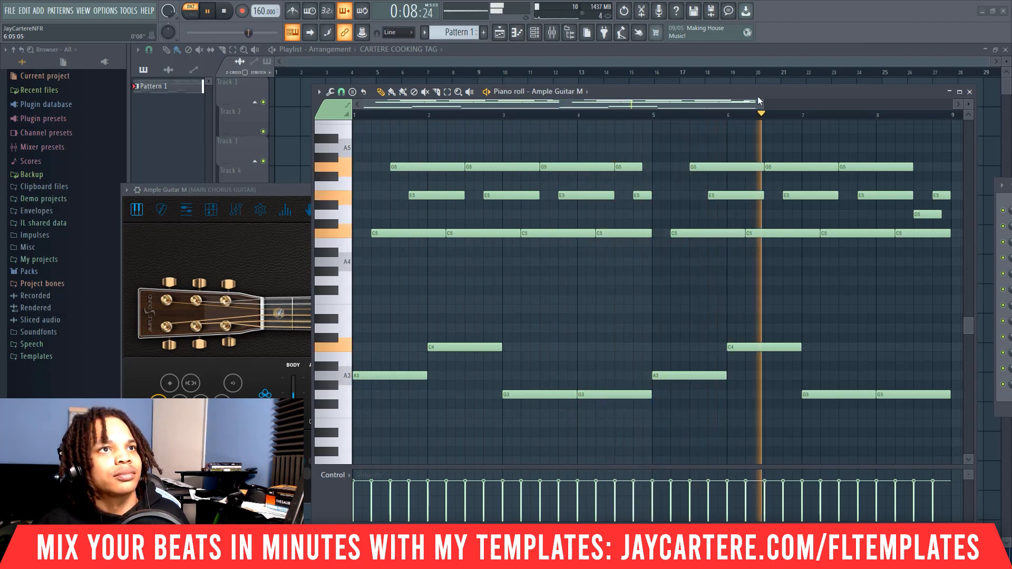
pyautogui.moveTo(761, 100); pyautogui.dragTo(858, 100)
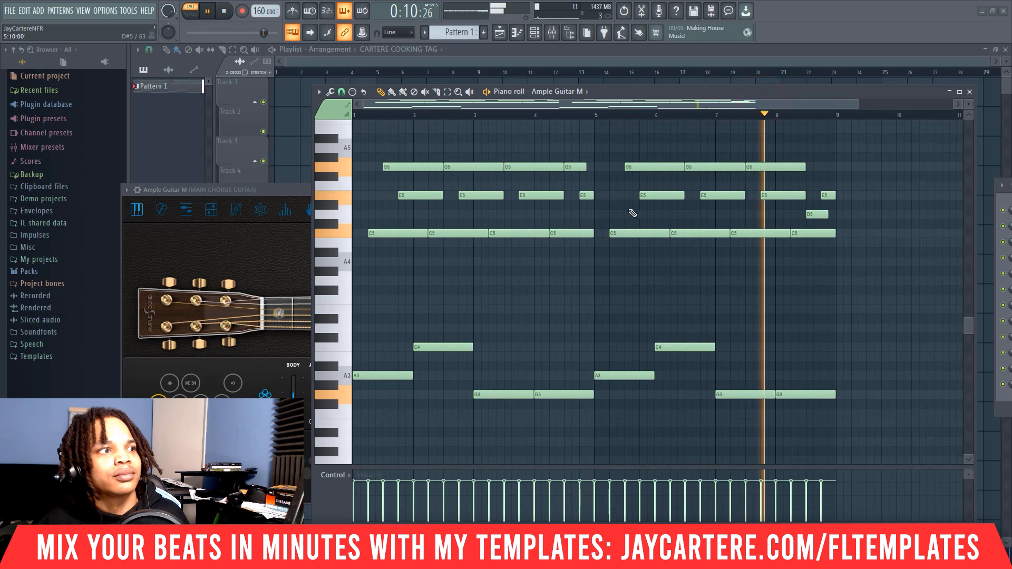
pyautogui.press('space')
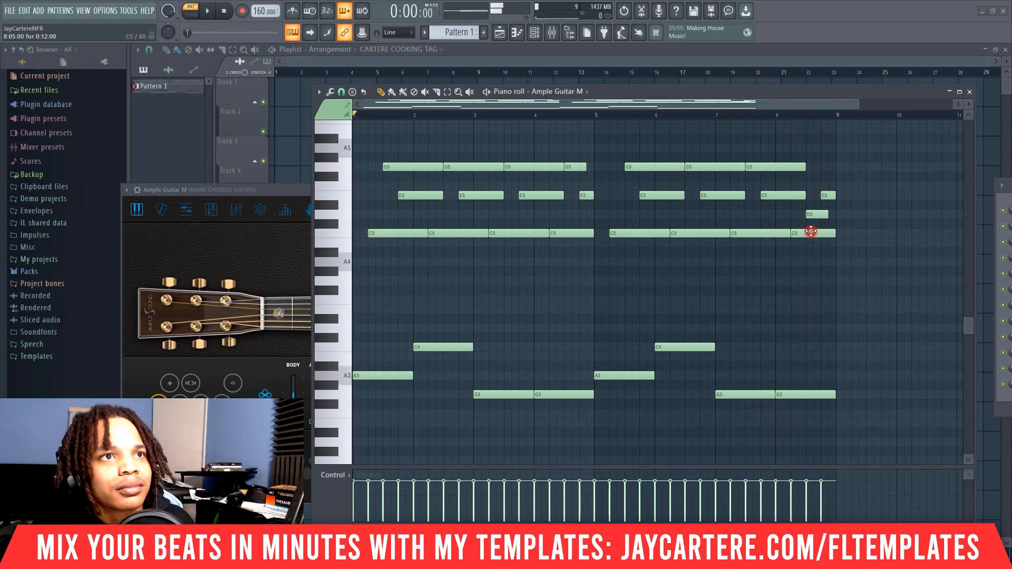
# Rearrange the end of bar 8 so a short E5 precedes D5, and lower bar 4's last G5 to D5
pyautogui.click(810, 214)
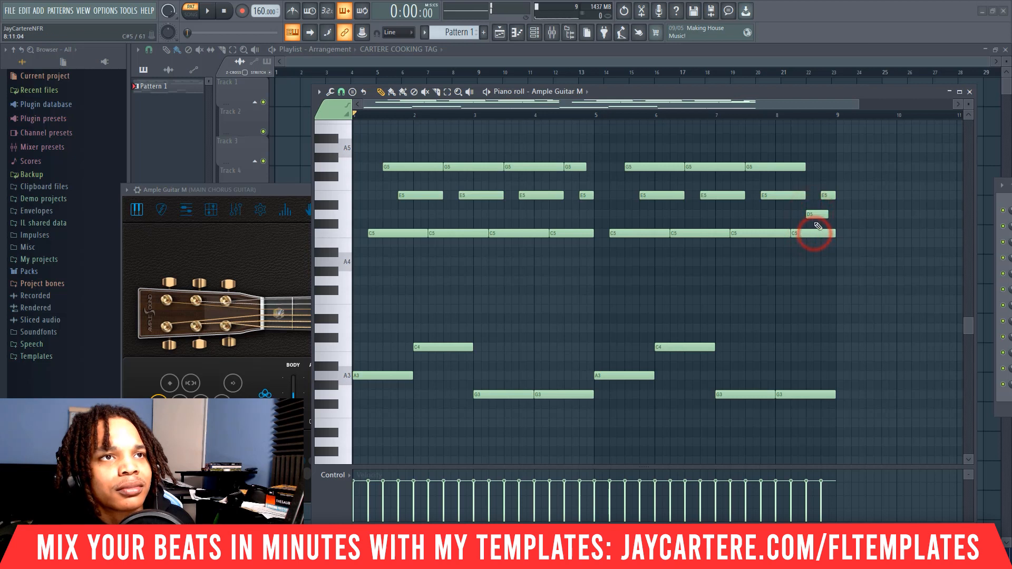
pyautogui.click(813, 232)
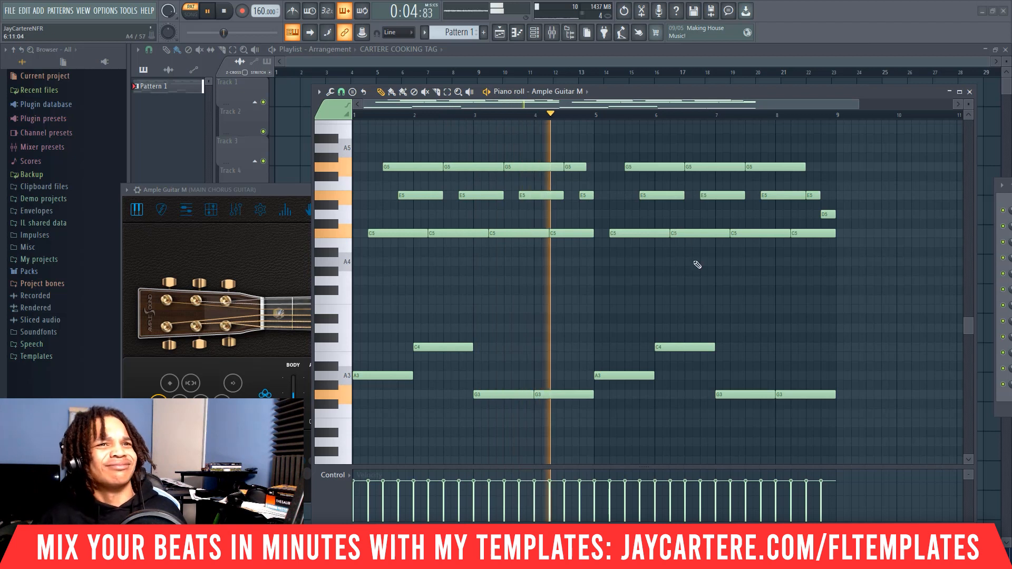
pyautogui.press('space')
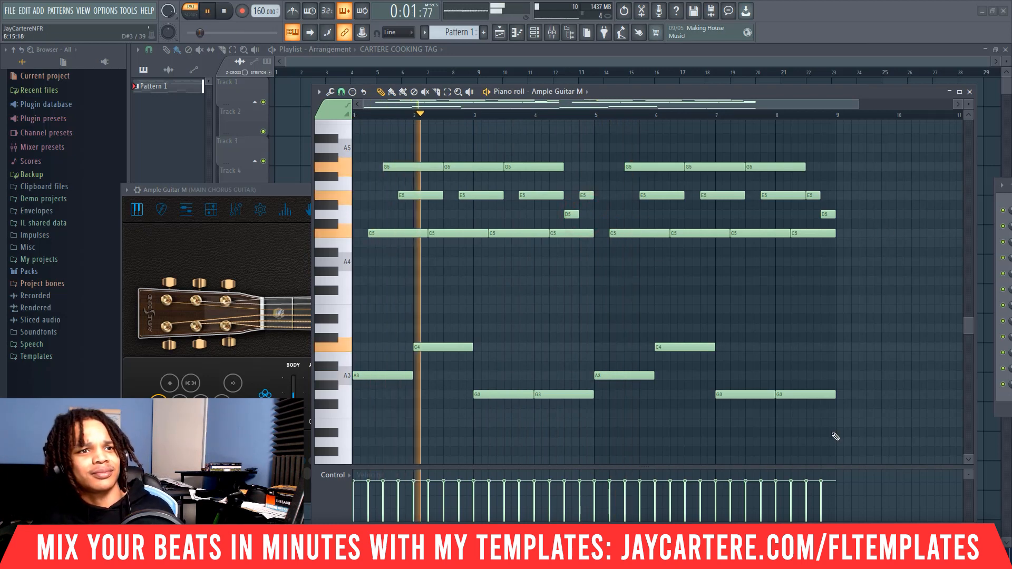
# Select all notes of the eight bars, listen through them, and randomize their velocities
pyautogui.moveTo(831, 431); pyautogui.dragTo(385, 151)
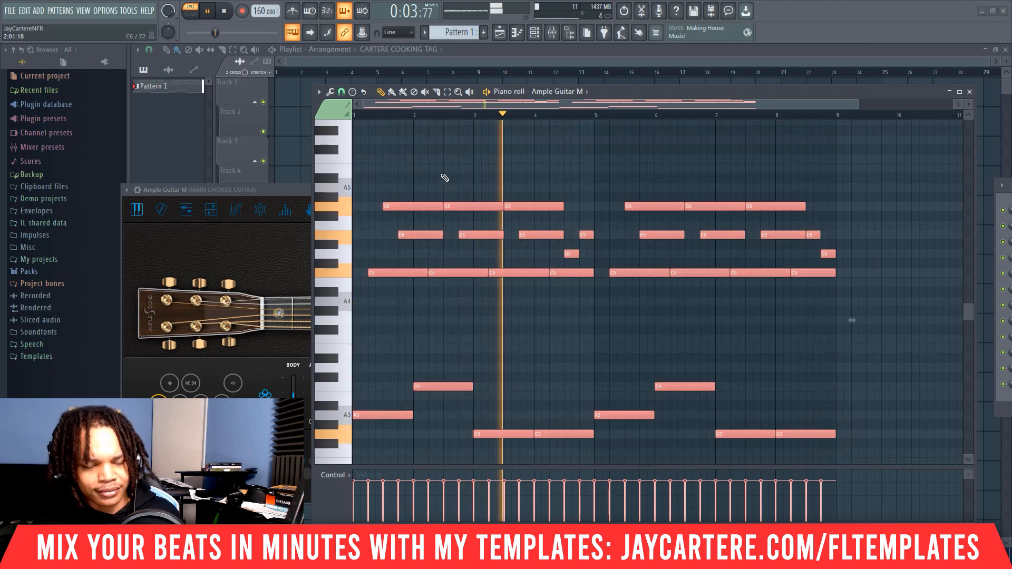
pyautogui.scroll(-2, 675, 292)
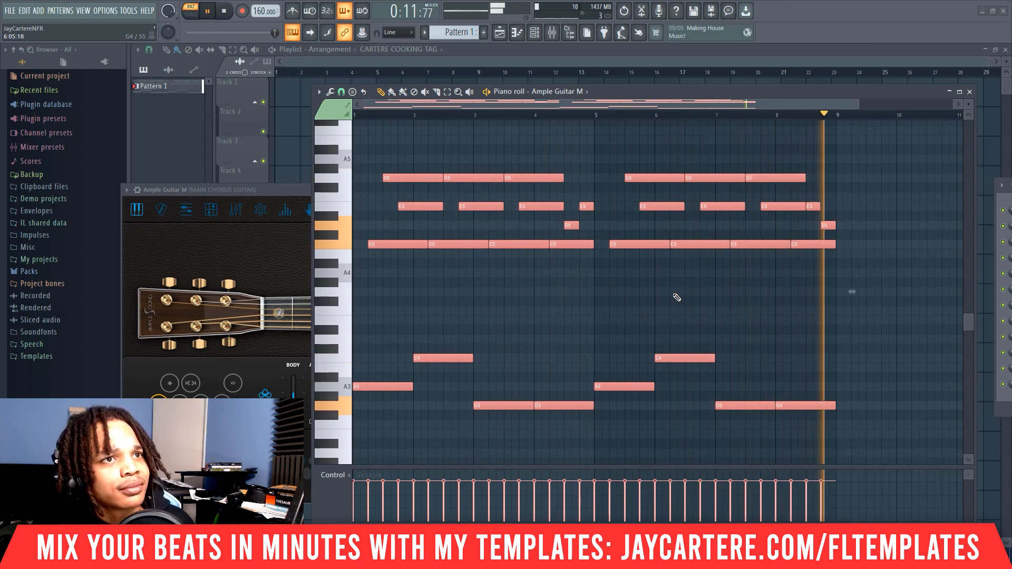
pyautogui.press('space')
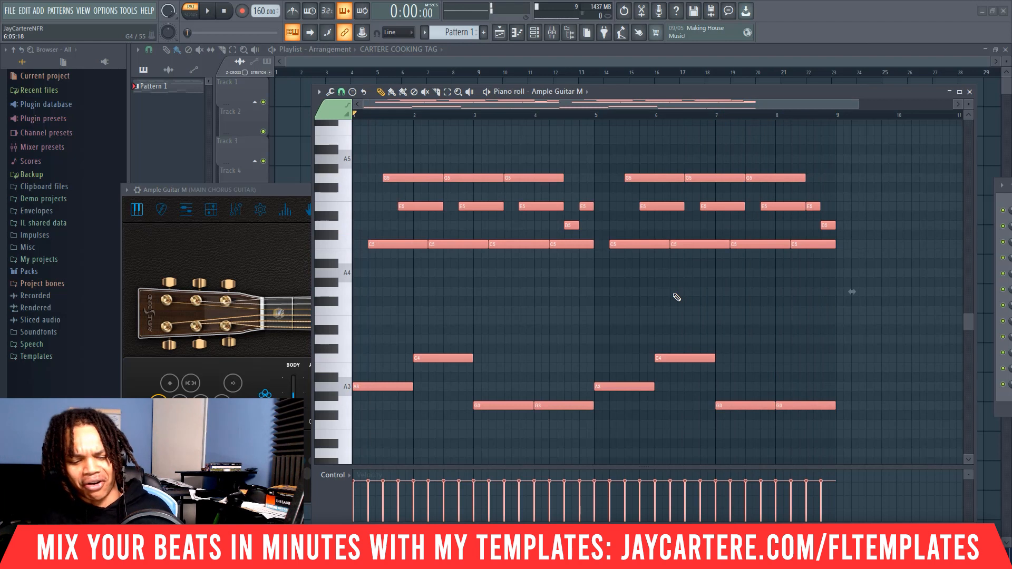
pyautogui.hotkey('alt', 'r')
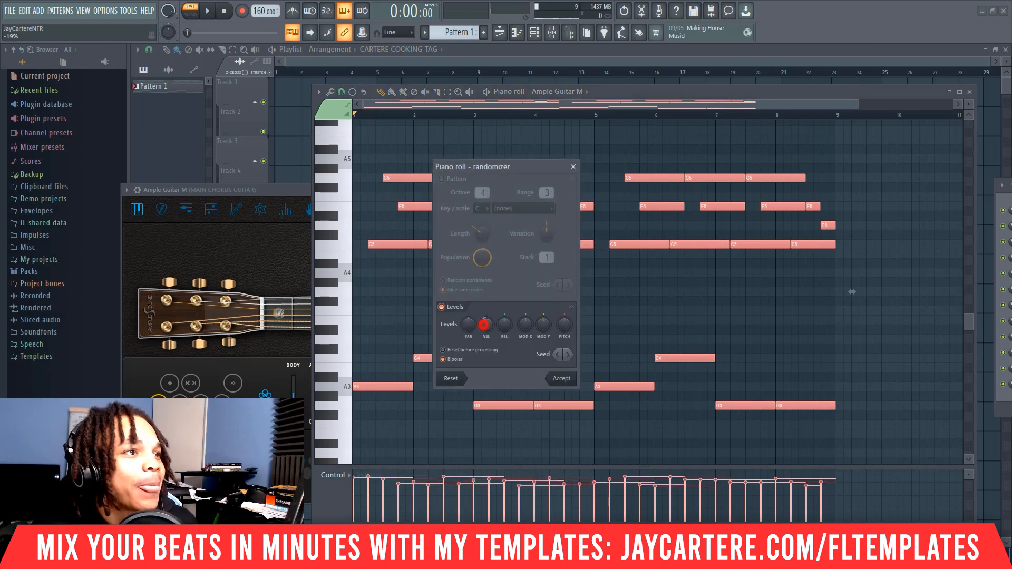
pyautogui.click(569, 382)
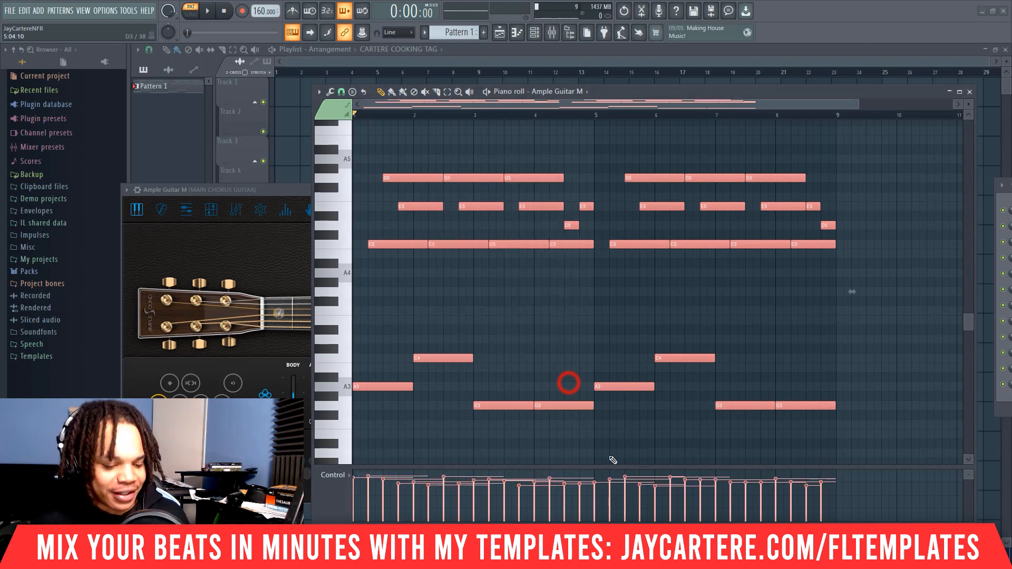
# Randomize the velocities of all selected notes again, making the variation between notes subtler
pyautogui.scroll(-3, 604, 489)
pyautogui.scroll(1, 601, 487)
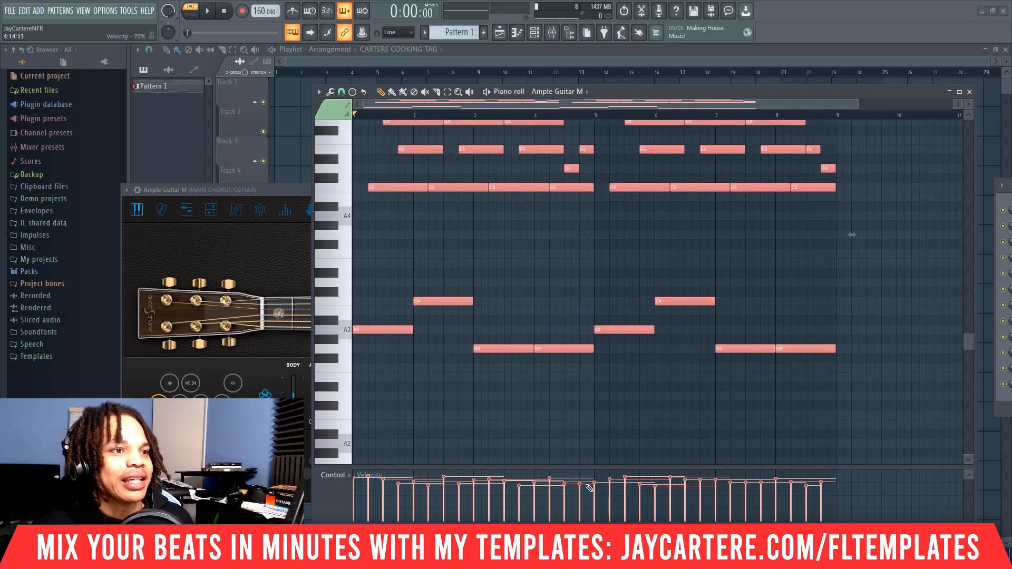
pyautogui.scroll(-1, 593, 484)
pyautogui.scroll(1, 593, 485)
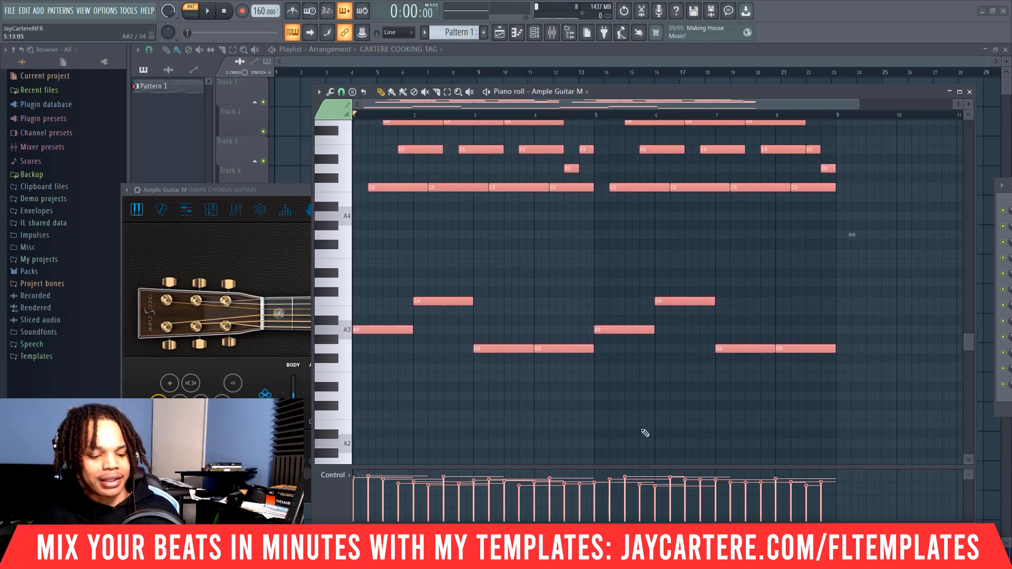
pyautogui.scroll(2, 582, 319)
pyautogui.hotkey('alt', 'r')
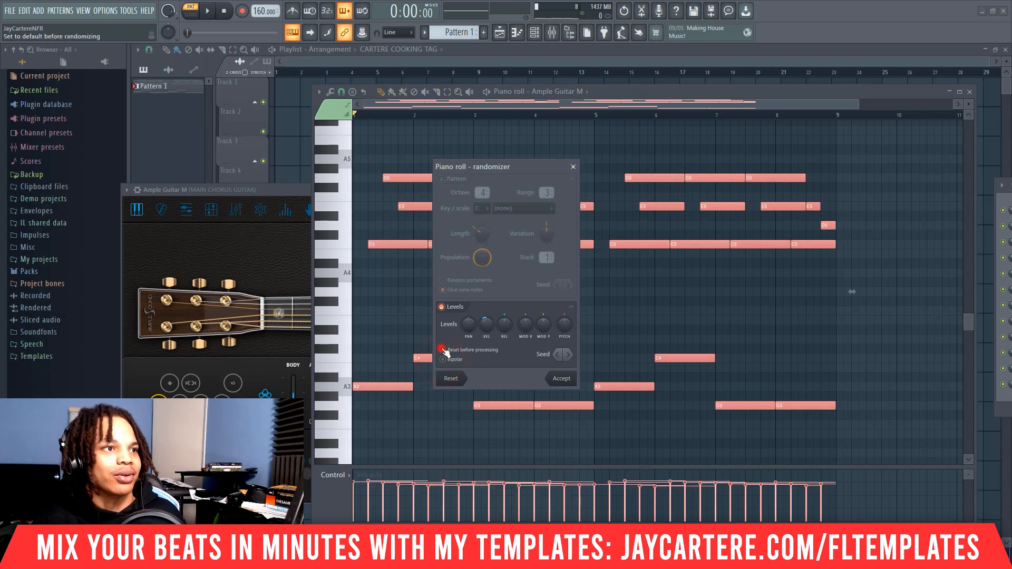
pyautogui.click(562, 379)
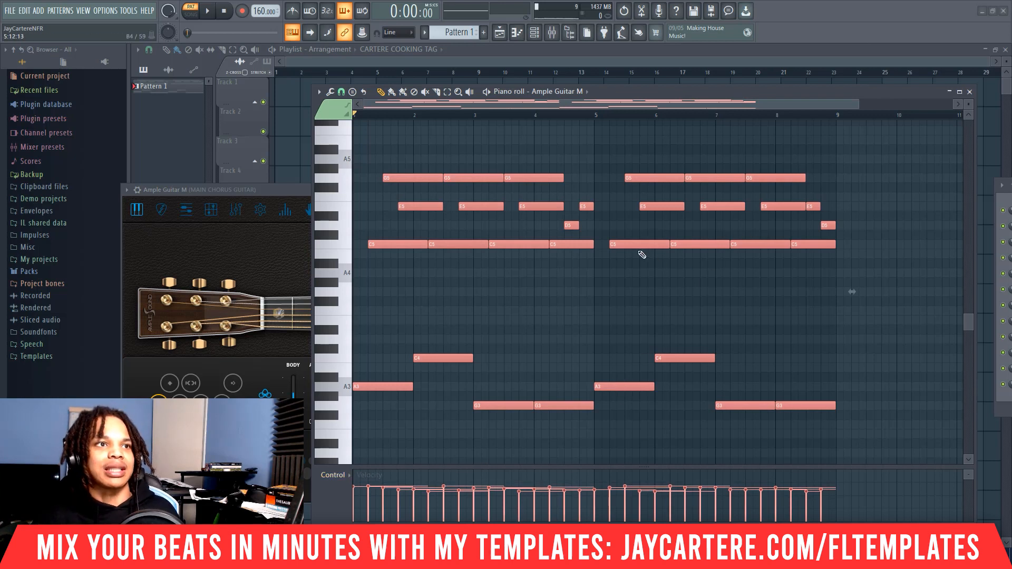
# Deselect the notes and play back the eight bars with the randomized velocities
pyautogui.click(587, 273)
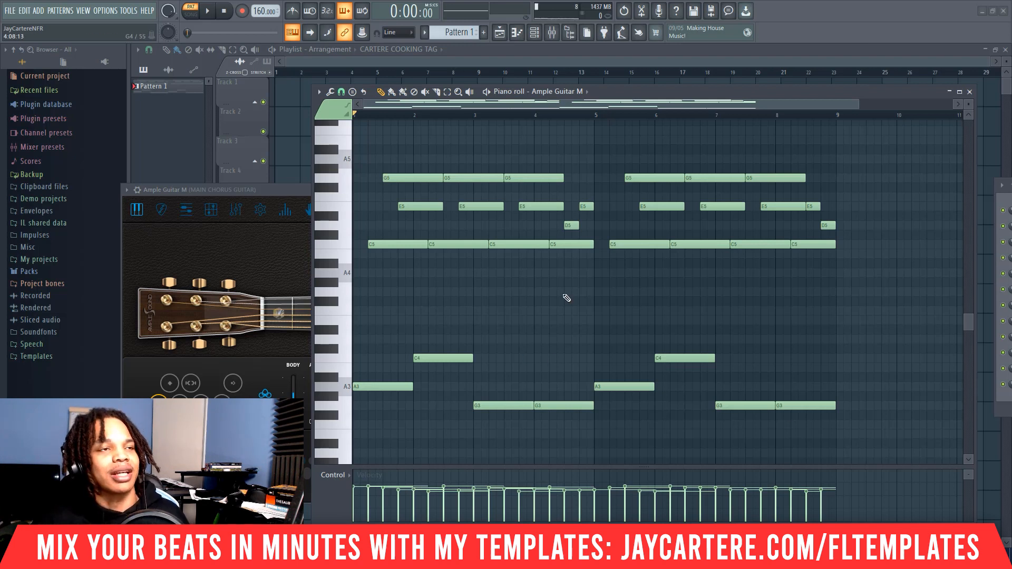
pyautogui.press('space')
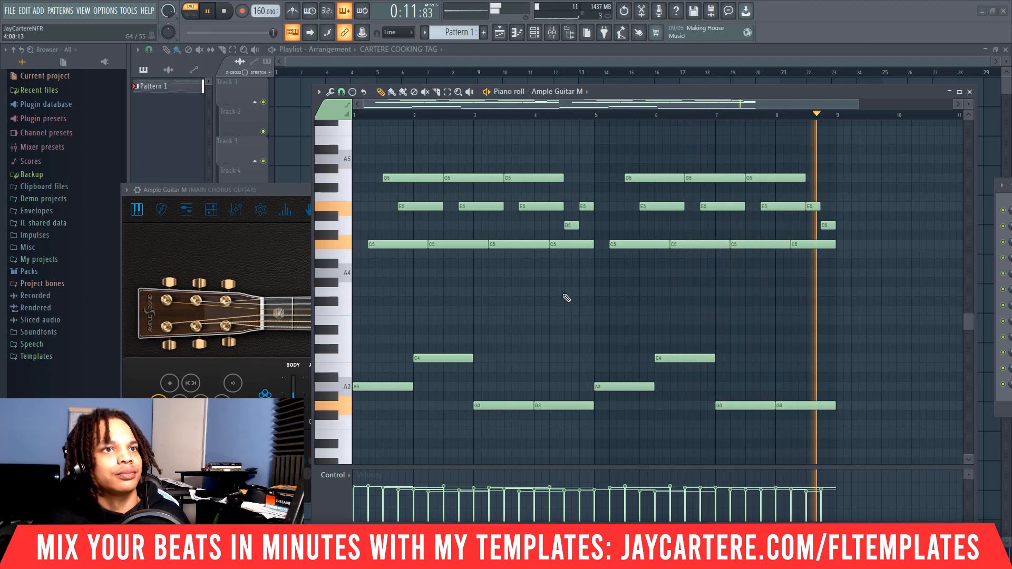
pyautogui.press('space')
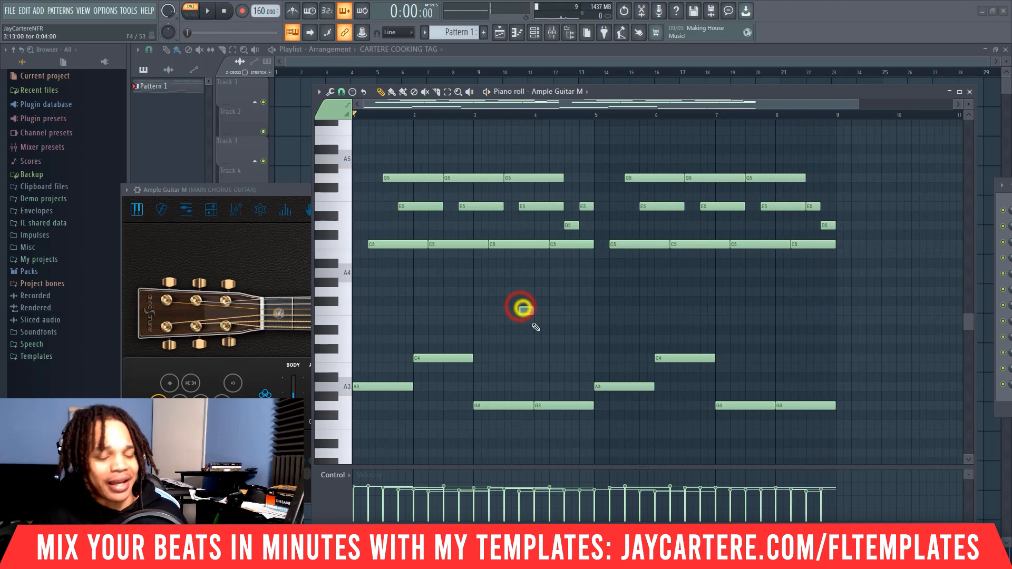
# Transpose all notes up an octave and down one semitone, playing back the melody to check the pitch
pyautogui.hotkey('ctrl', 'a')
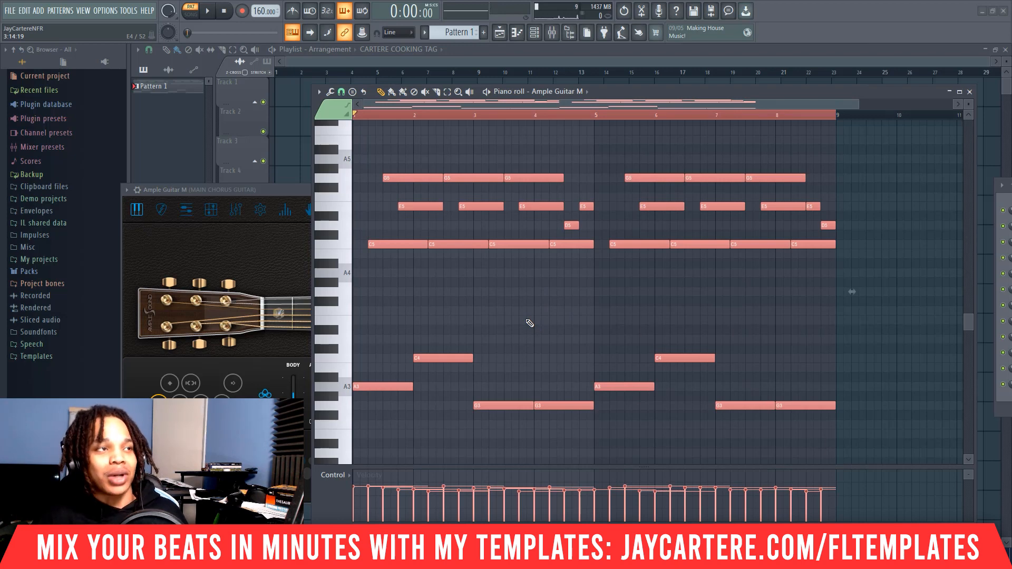
pyautogui.hotkey('ctrl', 'Up')
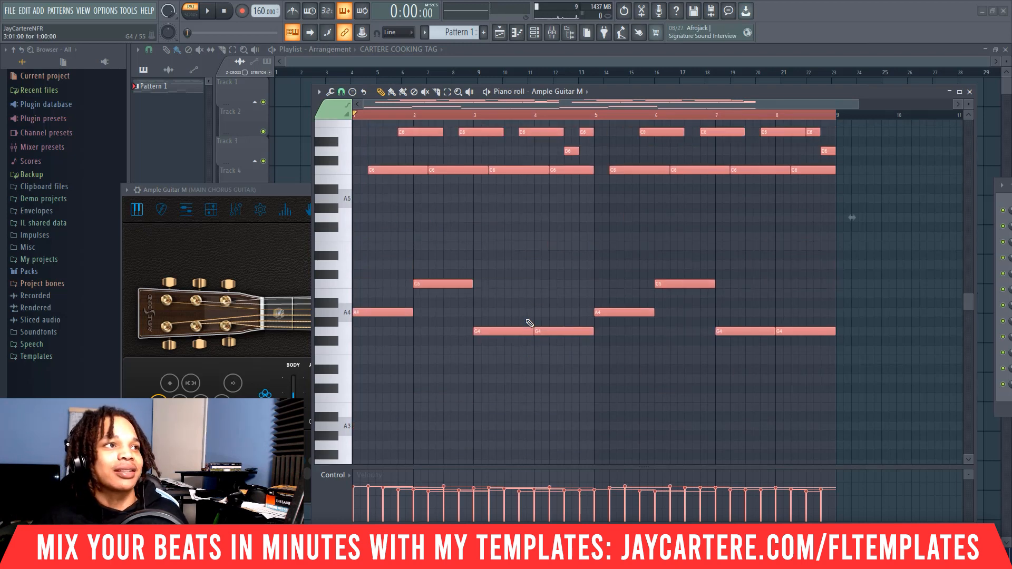
pyautogui.press('space')
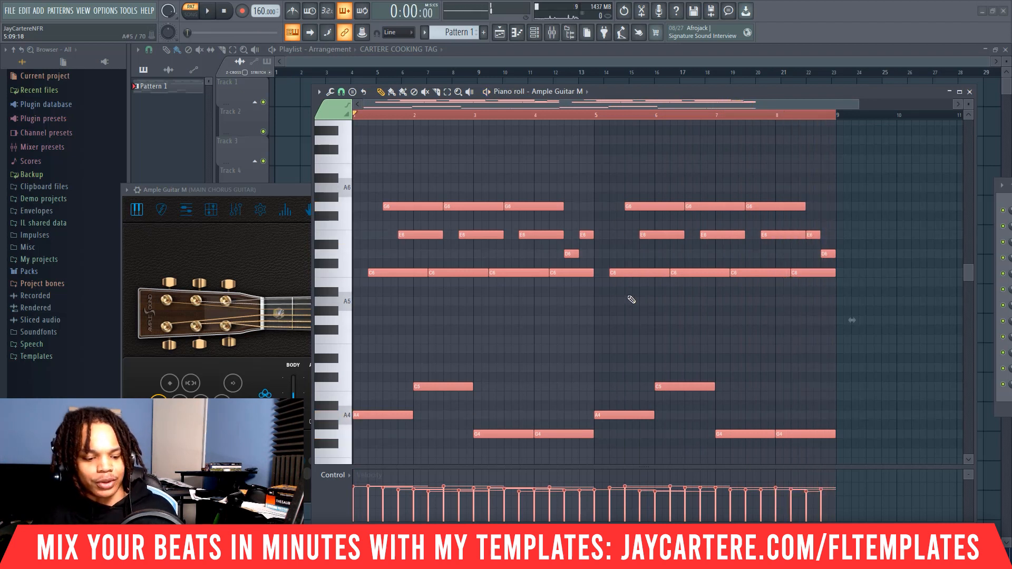
pyautogui.press('Down')
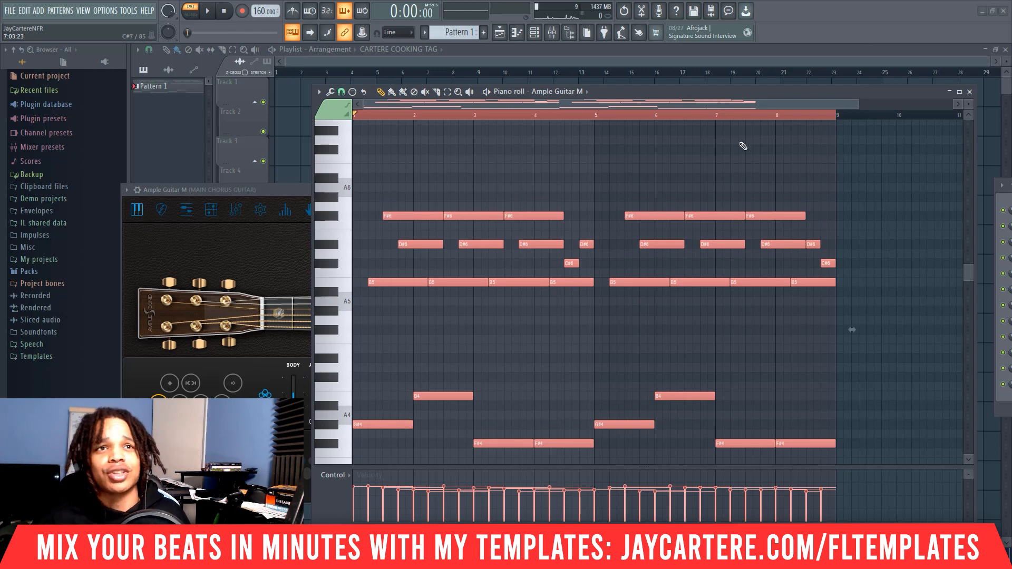
pyautogui.press('space')
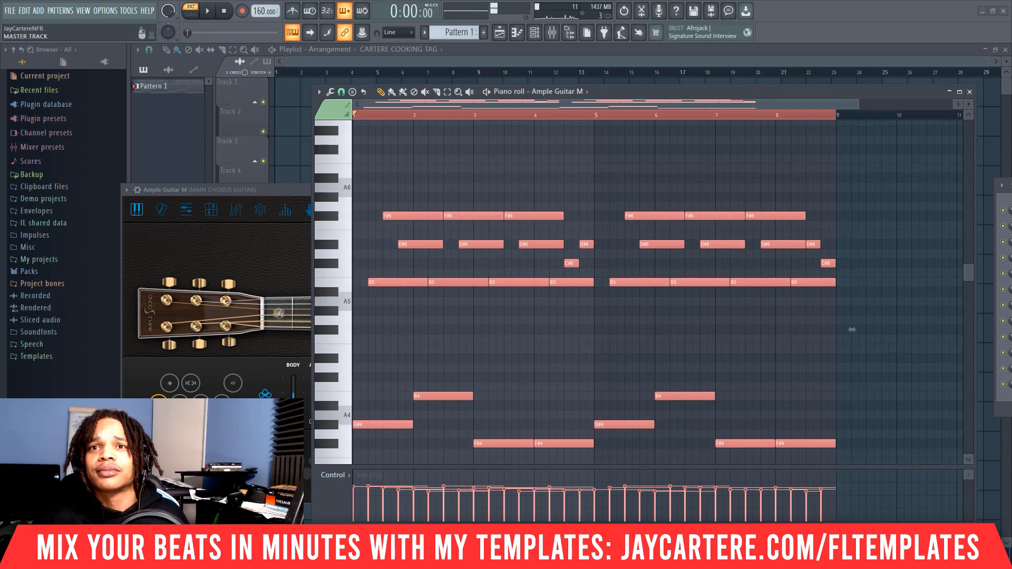
# Load RC-20 Retro Color into effect slot 3 of the MAIN CHORUS GUITAR mixer track
pyautogui.press('F9')
pyautogui.moveTo(963, 58); pyautogui.dragTo(351, 51)
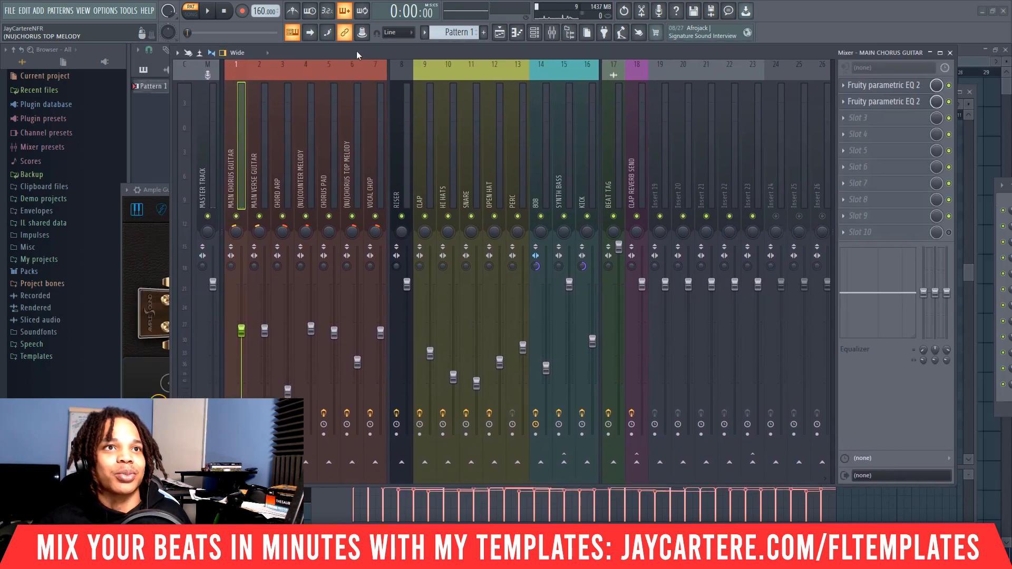
pyautogui.click(868, 121)
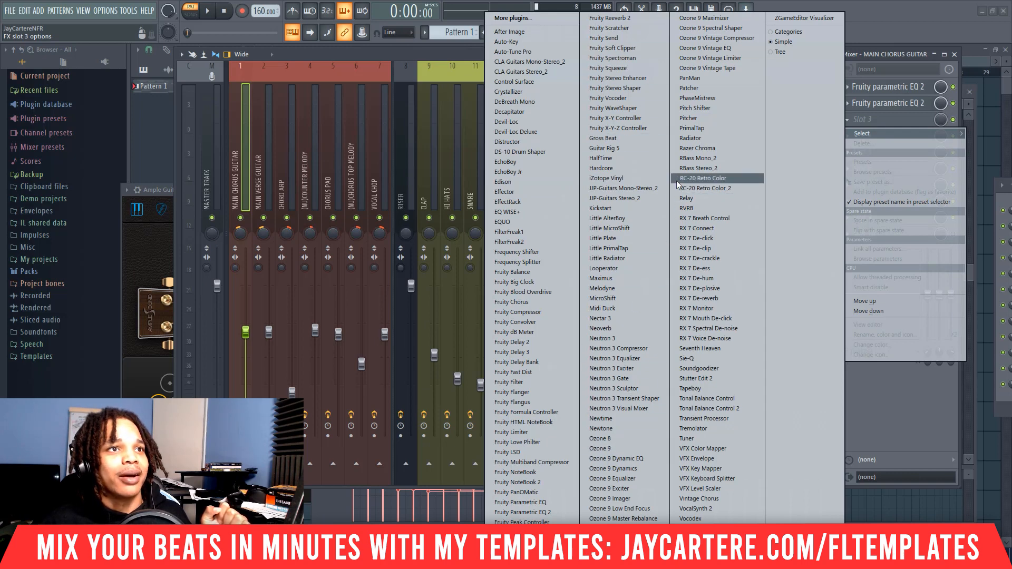
pyautogui.click(707, 178)
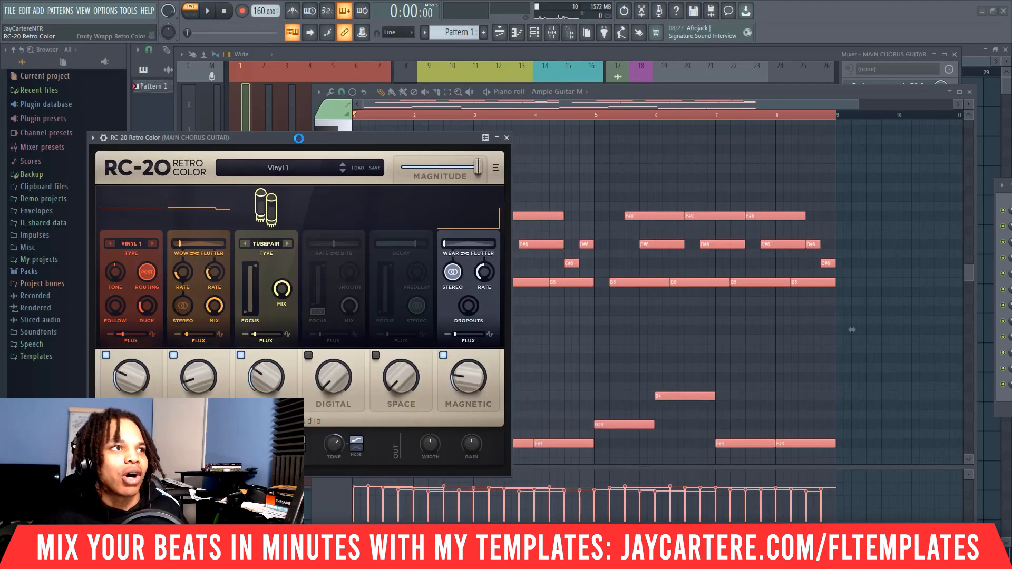
# In RC-20, reduce Distort and Wobble, set Noise to 3%, enable a little Space, and set Magnetic to 5%
pyautogui.moveTo(295, 139); pyautogui.dragTo(506, 85)
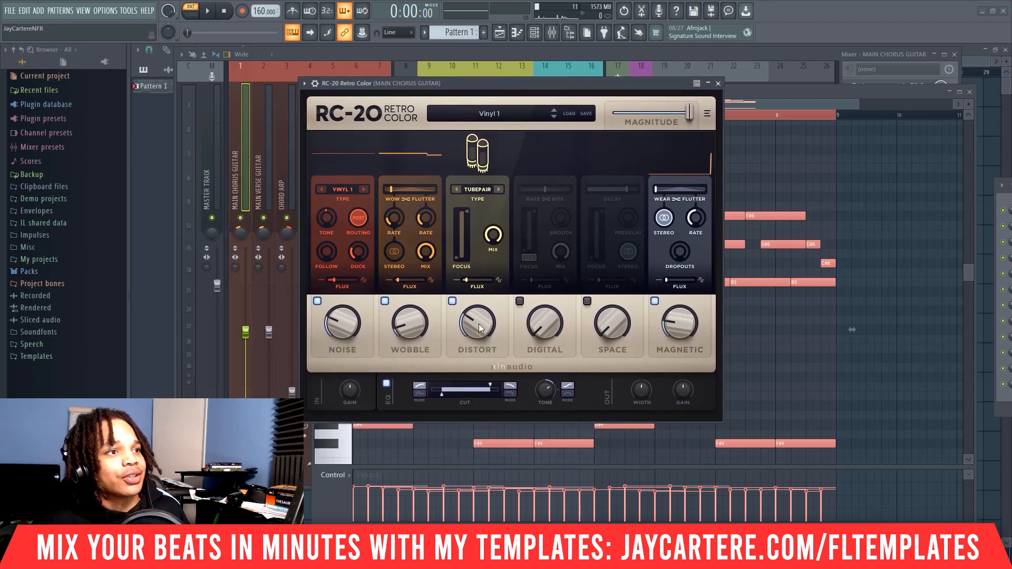
pyautogui.moveTo(478, 323); pyautogui.dragTo(472, 366)
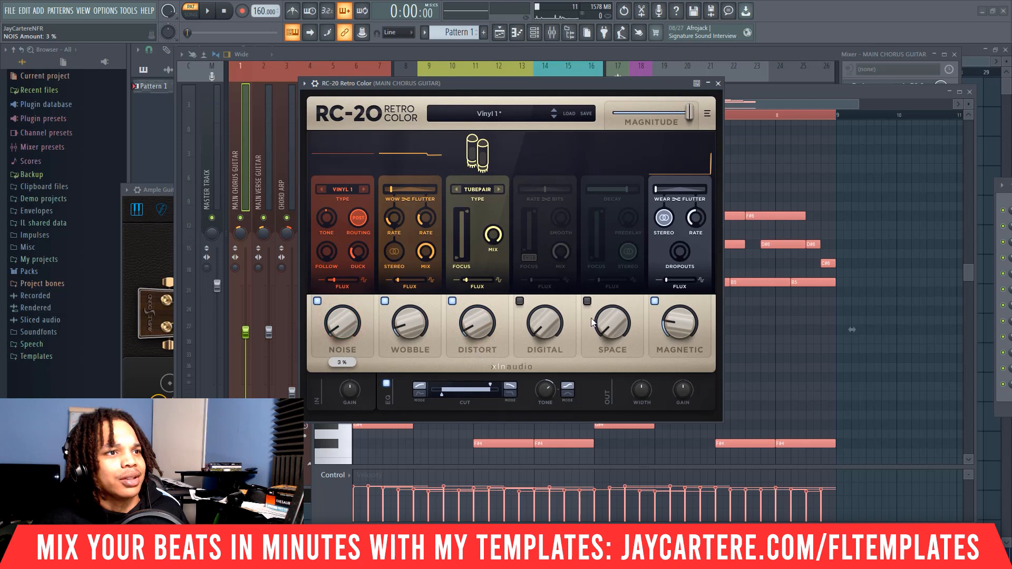
pyautogui.moveTo(614, 323); pyautogui.dragTo(606, 296)
pyautogui.moveTo(675, 324); pyautogui.dragTo(674, 351)
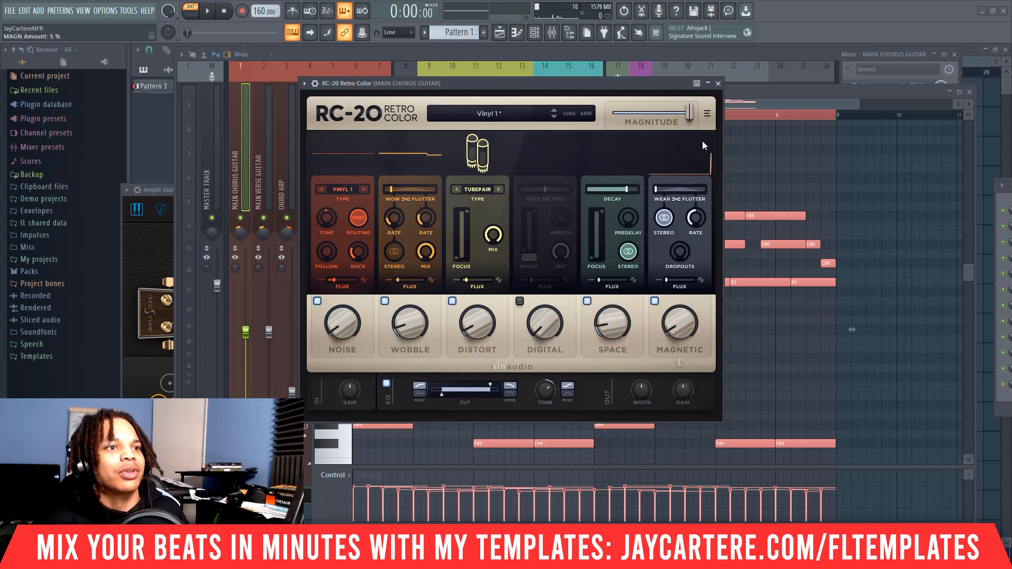
# Close RC-20, listen to the processed guitar, and clear the mixer, piano roll and guitar plugin windows off the playlist
pyautogui.click(718, 86)
pyautogui.press('space')
pyautogui.moveTo(485, 53); pyautogui.dragTo(1008, 179)
pyautogui.press('space')
pyautogui.moveTo(692, 91); pyautogui.dragTo(1010, 140)
pyautogui.click(634, 191)
pyautogui.click(778, 190)
# Remove the wrongly placed clip from the playlist and place Pattern 1 at bar 1 on Track 1
pyautogui.click(287, 93)
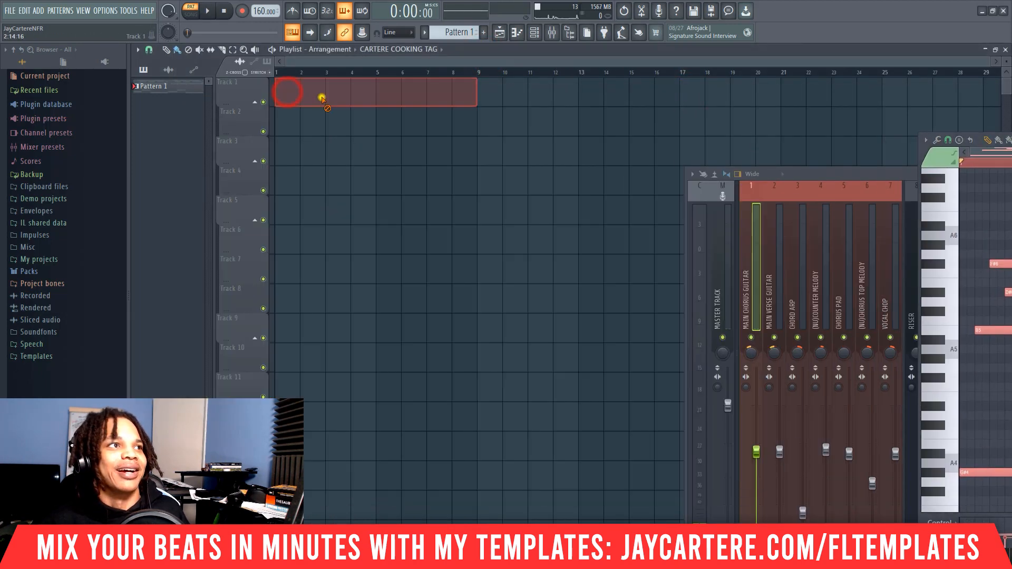
pyautogui.rightClick(321, 97)
pyautogui.click(187, 90)
pyautogui.click(277, 88)
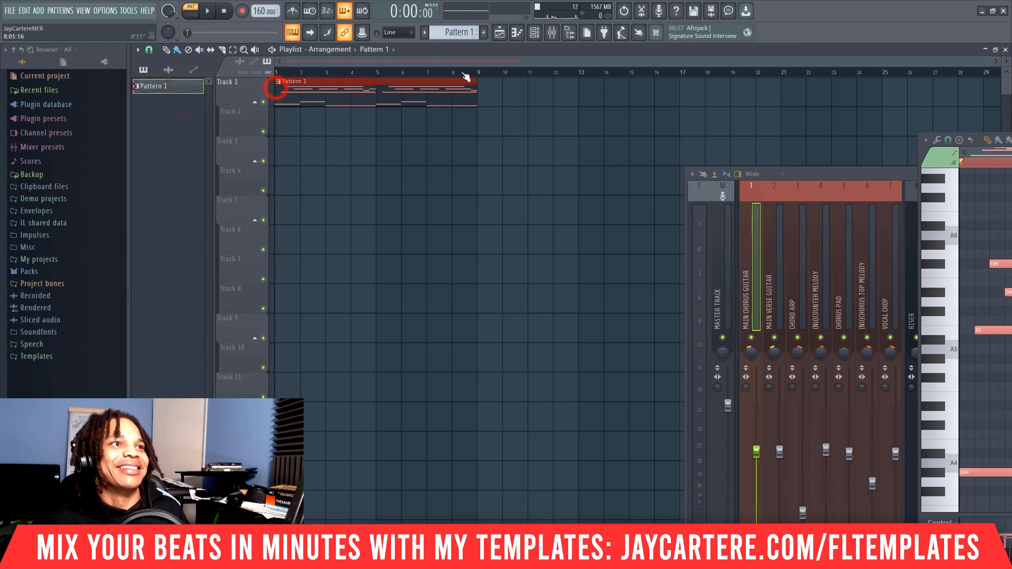
# Select bars 1 to 8 in the playlist, consolidate Pattern 1 into an audio clip, and play it back
pyautogui.moveTo(482, 74); pyautogui.dragTo(435, 141)
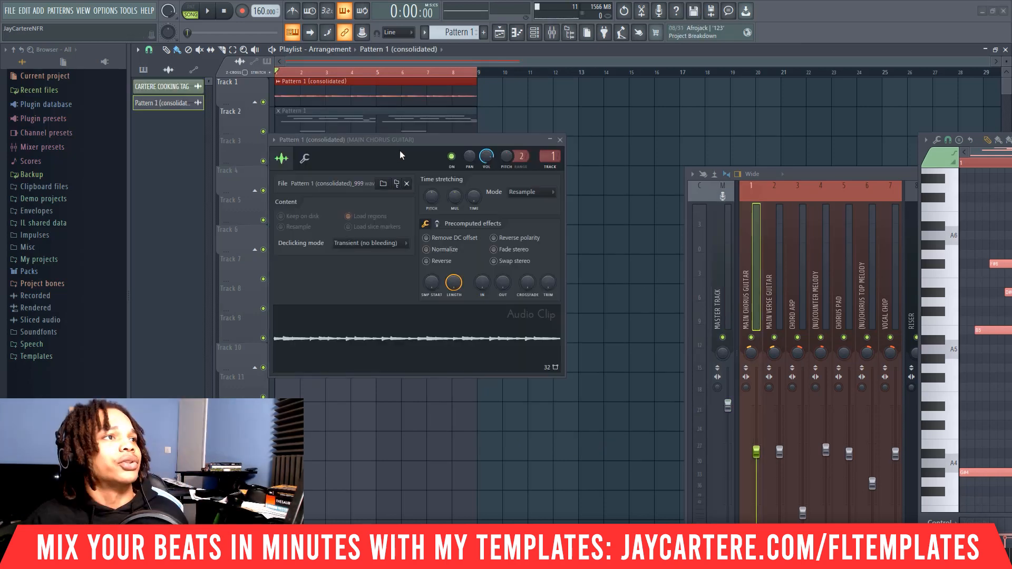
pyautogui.press('space')
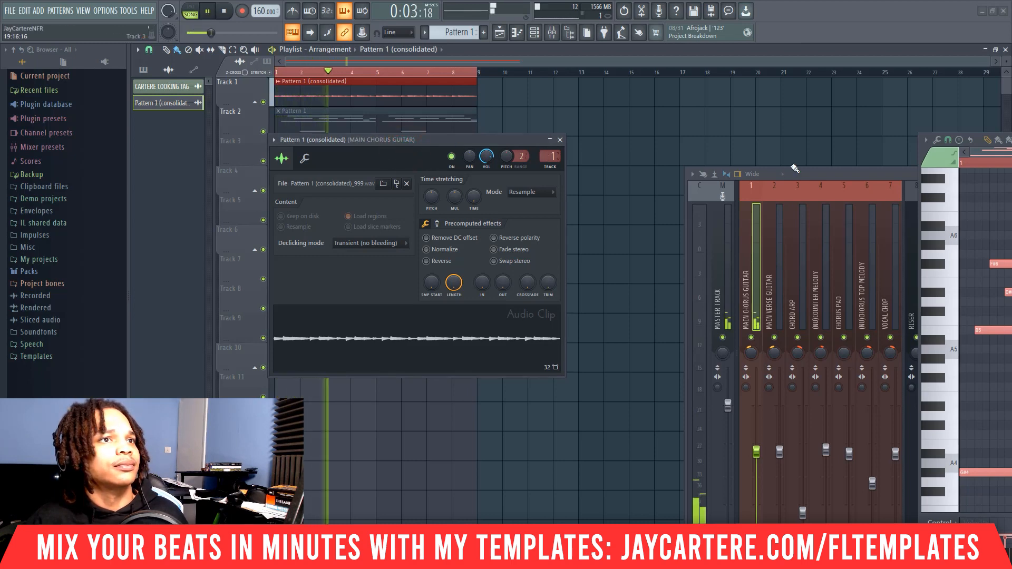
# Stop playback, bypass RC-20 on the MAIN CHORUS GUITAR mixer channel, and replay the consolidated clip without the effect
pyautogui.press('space')
pyautogui.moveTo(826, 178); pyautogui.dragTo(821, 179)
pyautogui.click(839, 185)
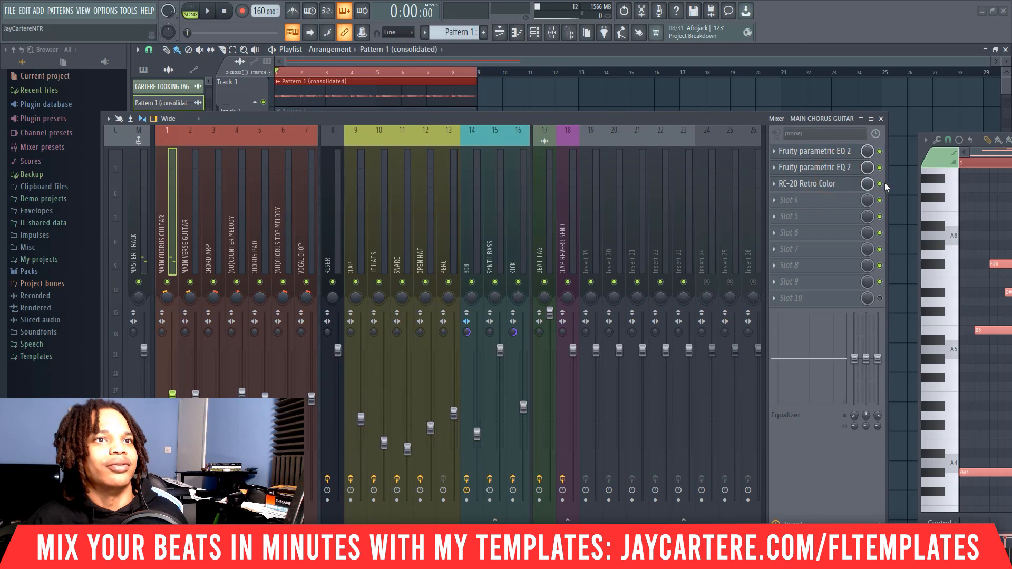
pyautogui.click(535, 114)
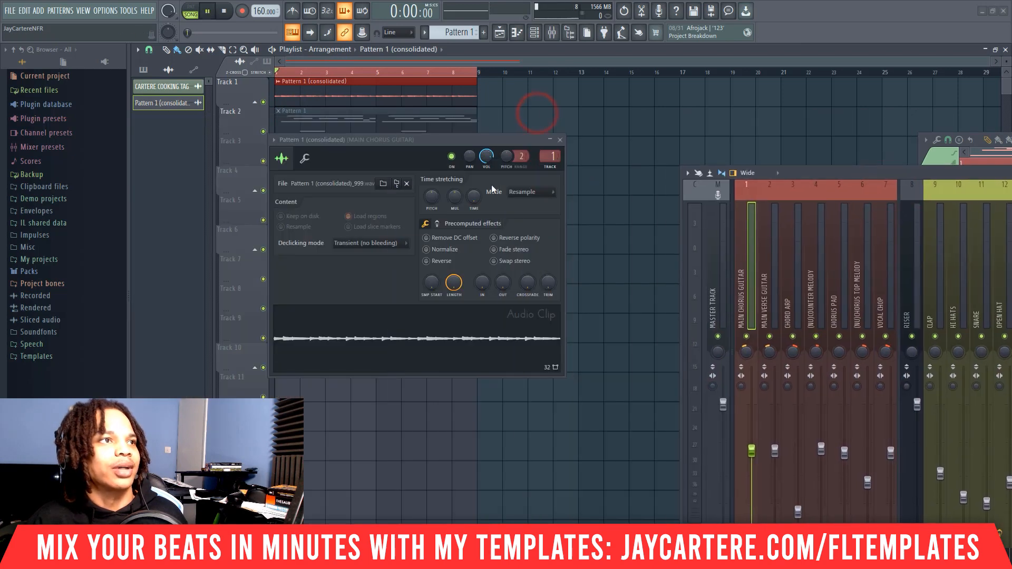
pyautogui.moveTo(419, 145); pyautogui.dragTo(568, 116)
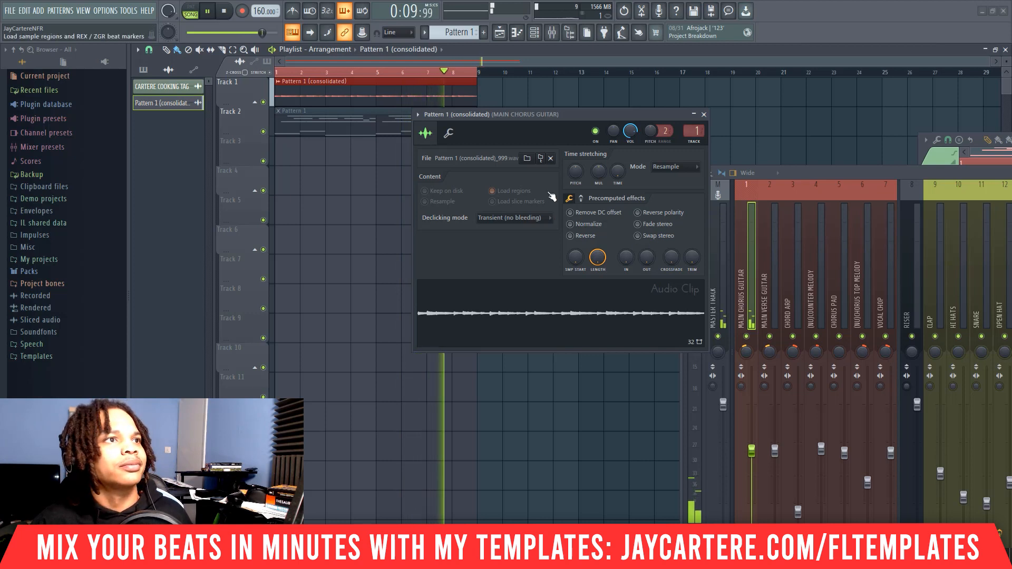
pyautogui.press('space')
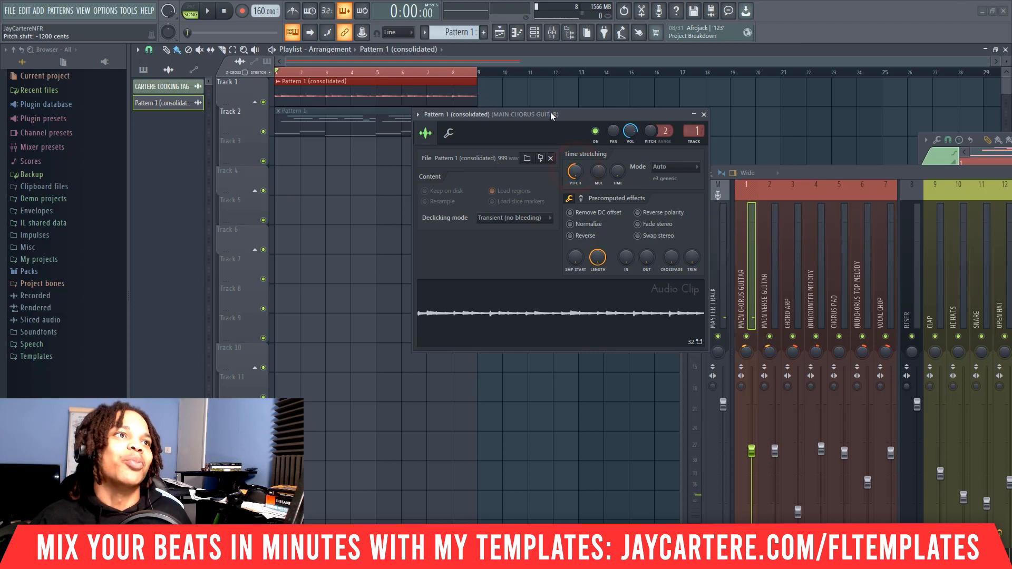
# Pitch the consolidated clip down 1200 cents, normalize it with Generic (bleeding) declicking, and lower its channel volume to 23%
pyautogui.click(581, 224)
pyautogui.click(539, 218)
pyautogui.click(511, 258)
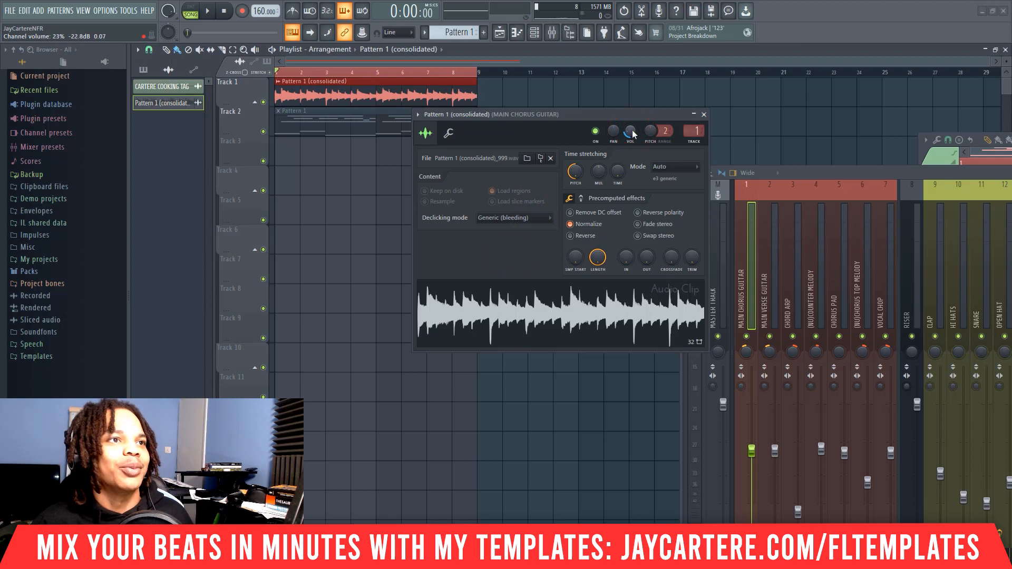
pyautogui.moveTo(574, 113); pyautogui.dragTo(491, 111)
# Play back the pitched guitar clip and raise its channel volume to 43%
pyautogui.press('space')
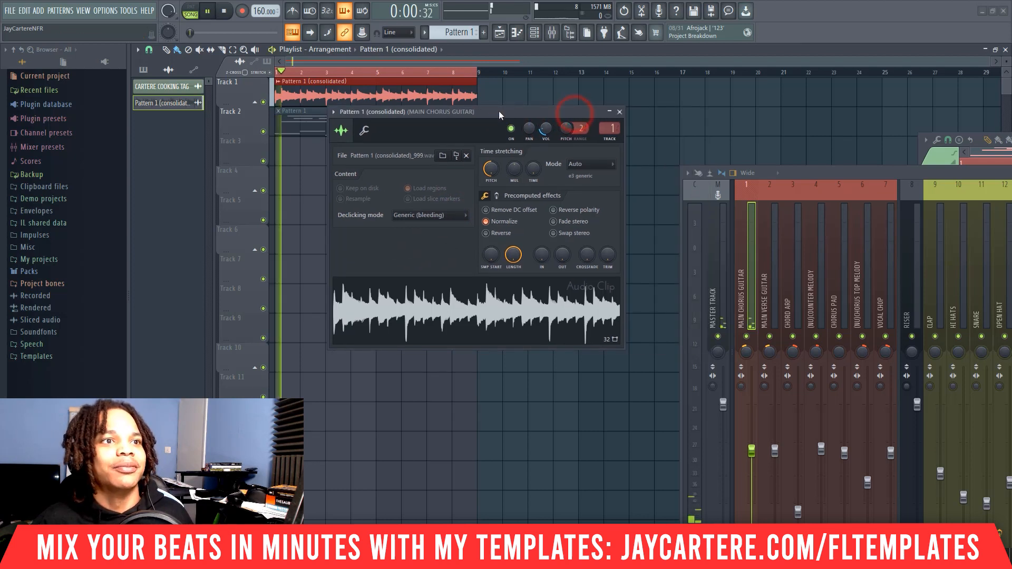
pyautogui.moveTo(546, 130); pyautogui.dragTo(546, 120)
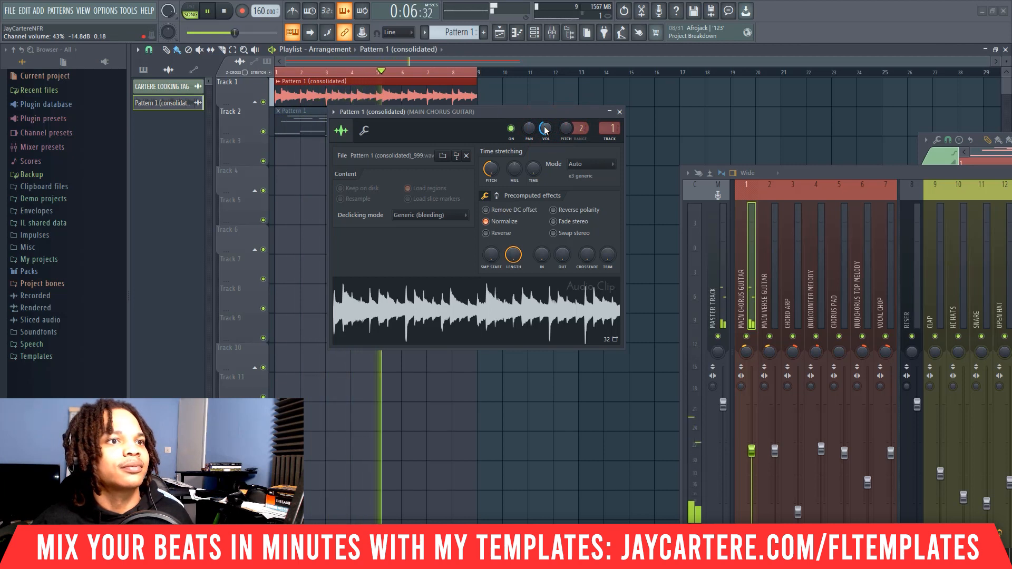
pyautogui.moveTo(545, 131); pyautogui.dragTo(557, 107)
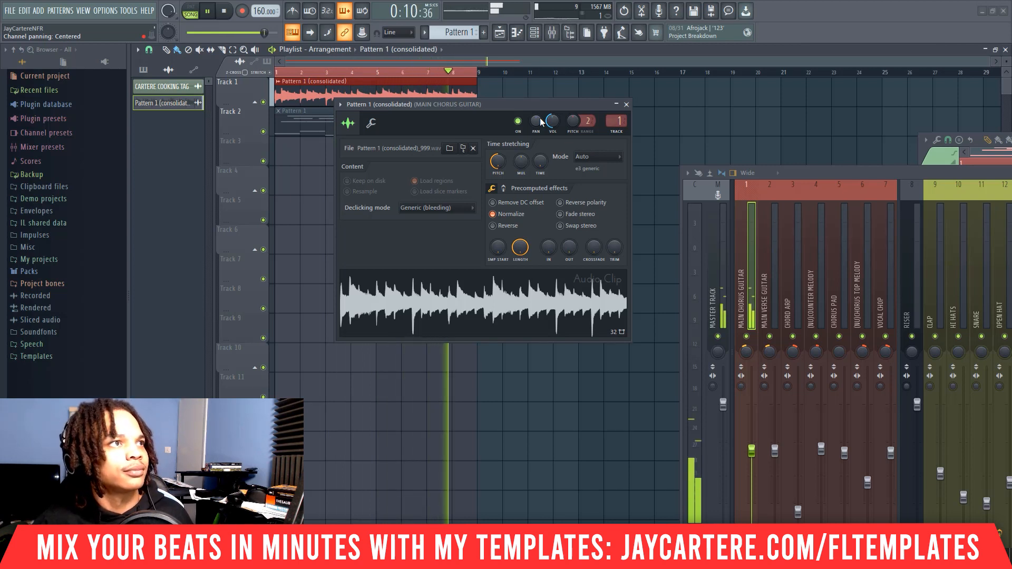
pyautogui.press('space')
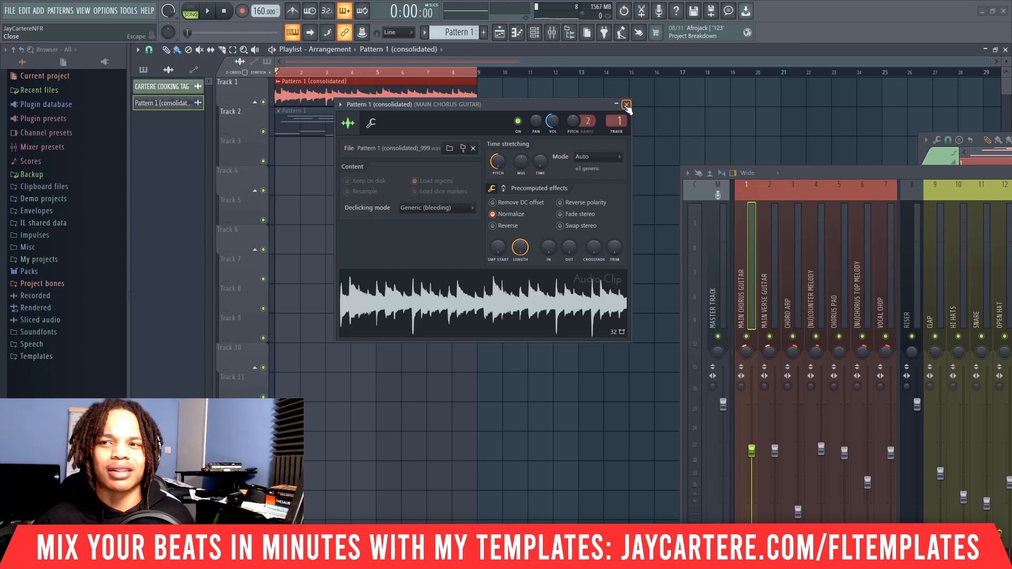
# Transpose all the Ample Guitar M notes in Pattern 1 down one octave
pyautogui.moveTo(870, 178); pyautogui.dragTo(539, 141)
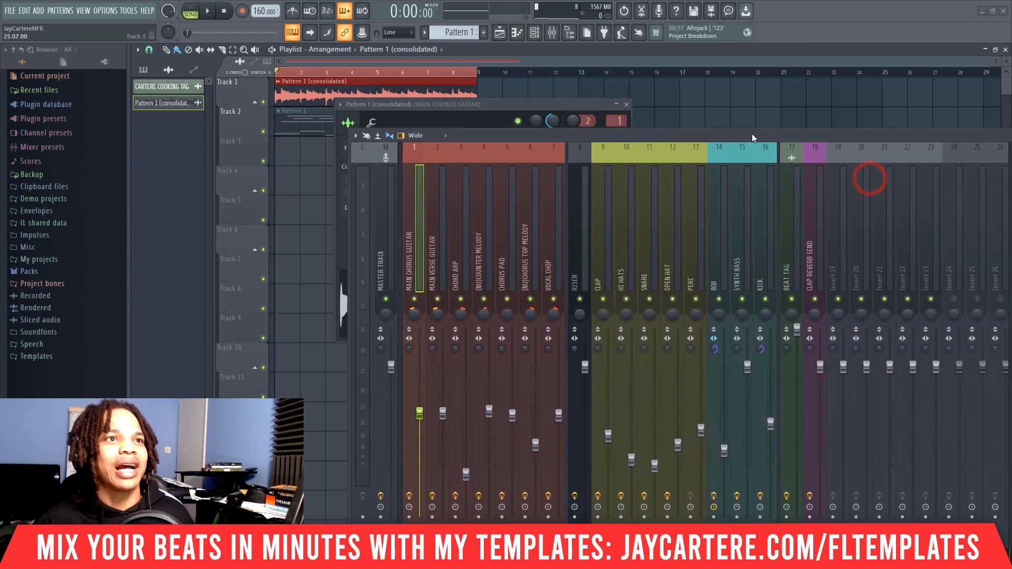
pyautogui.moveTo(749, 134); pyautogui.dragTo(624, 105)
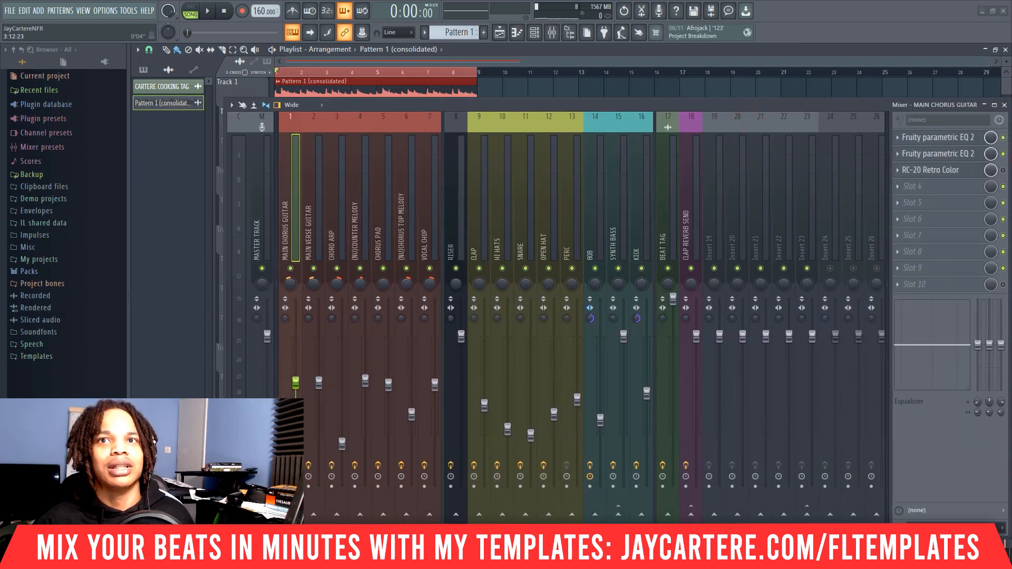
pyautogui.press('F7')
pyautogui.click(598, 137)
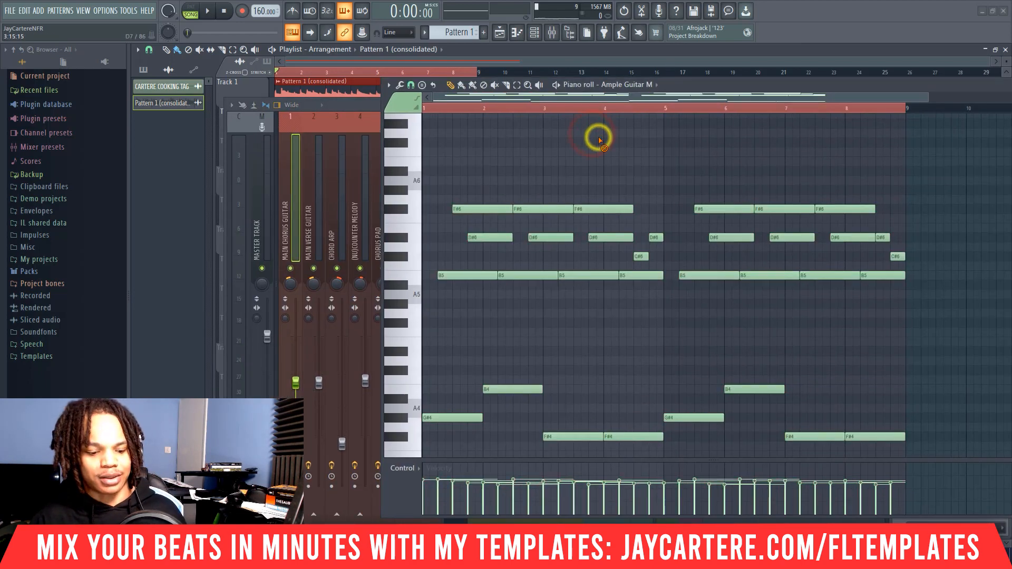
pyautogui.hotkey('ctrl', 'a')
pyautogui.hotkey('ctrl', 'Down')
pyautogui.scroll(-5, 744, 269)
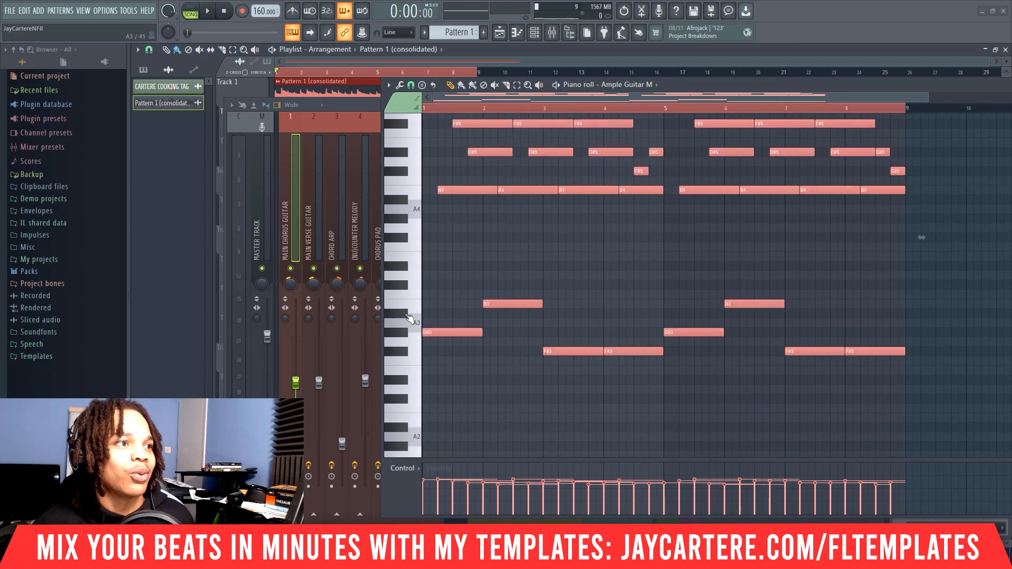
pyautogui.moveTo(669, 84); pyautogui.dragTo(883, 233)
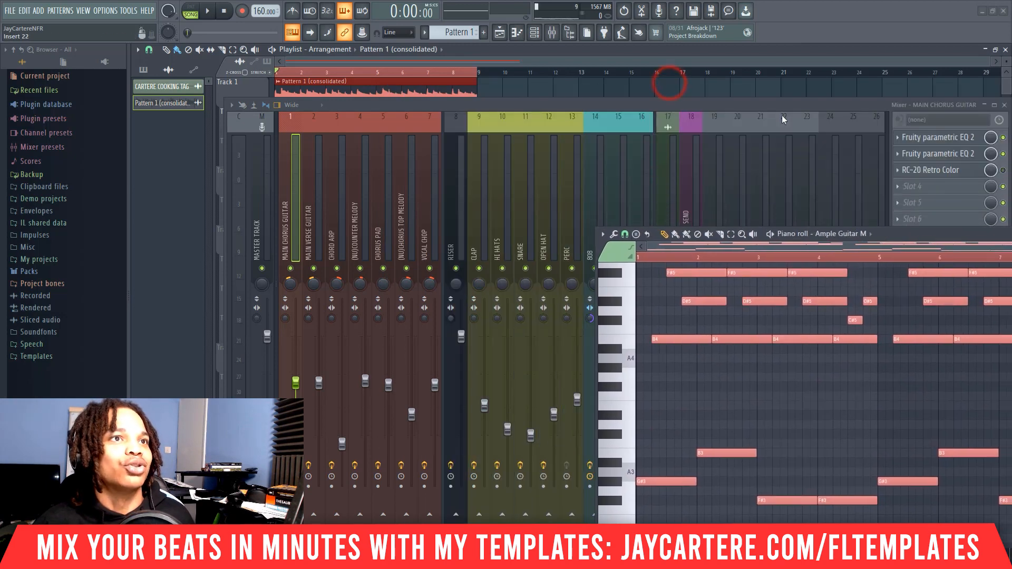
# Re-enable RC-20 on the MAIN CHORUS GUITAR channel and close the consolidated clip's settings
pyautogui.moveTo(783, 100); pyautogui.dragTo(679, 100)
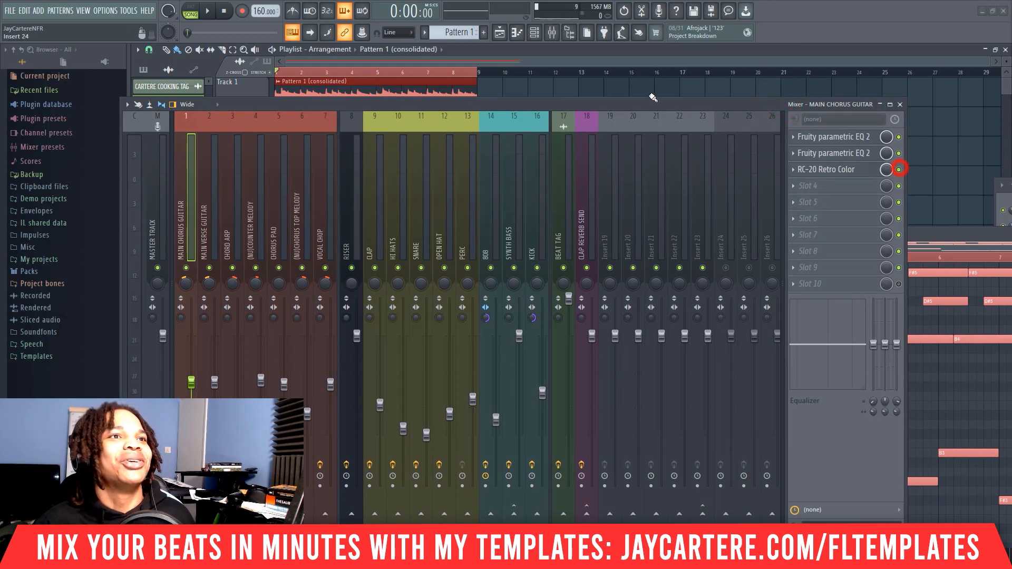
pyautogui.moveTo(652, 98); pyautogui.dragTo(666, 101)
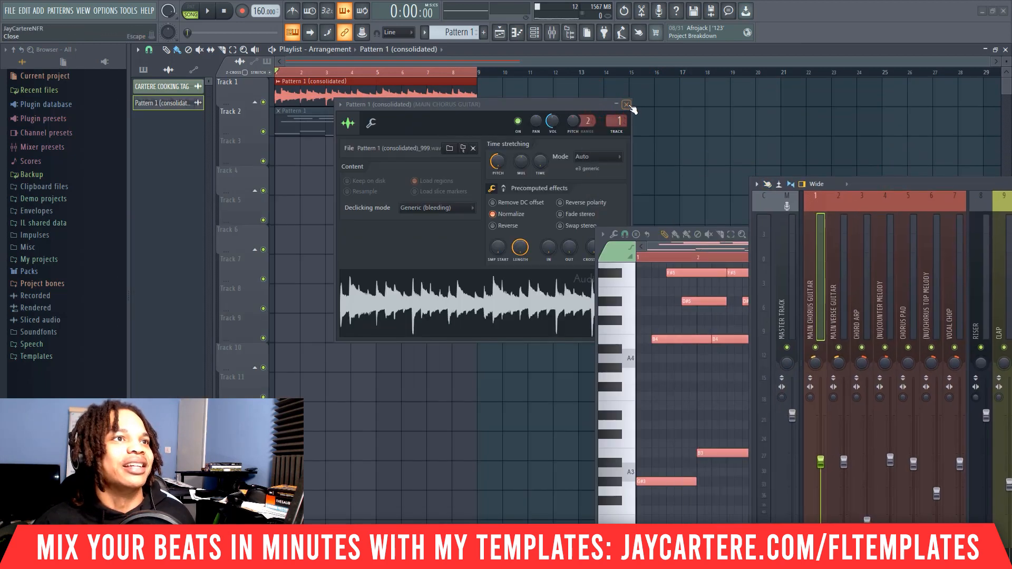
pyautogui.click(627, 104)
pyautogui.moveTo(956, 187); pyautogui.dragTo(972, 323)
# Compare the transposed notes of Pattern 1 in pattern mode with the pitched audio clip in song mode
pyautogui.moveTo(973, 235); pyautogui.dragTo(597, 177)
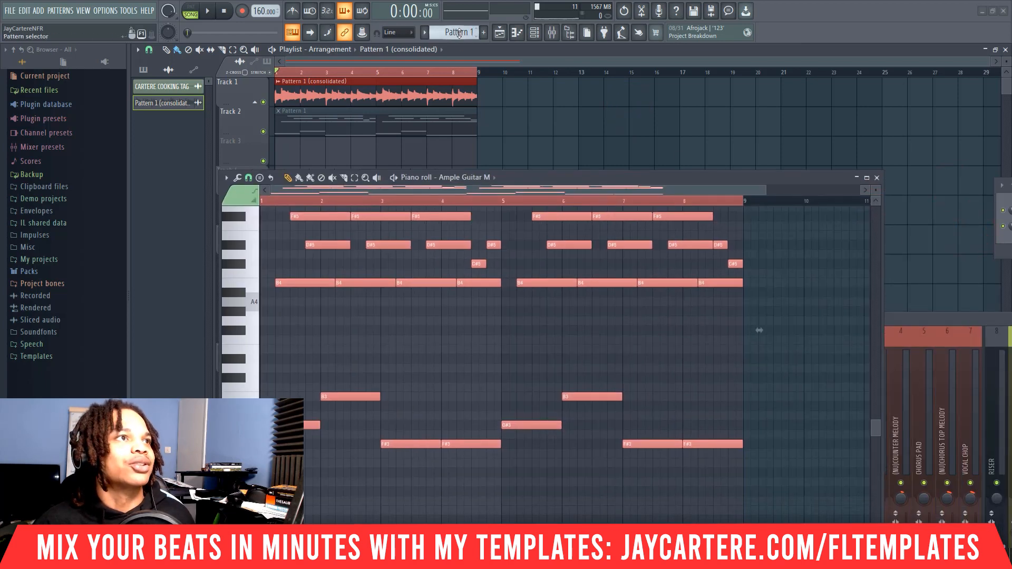
pyautogui.click(459, 33)
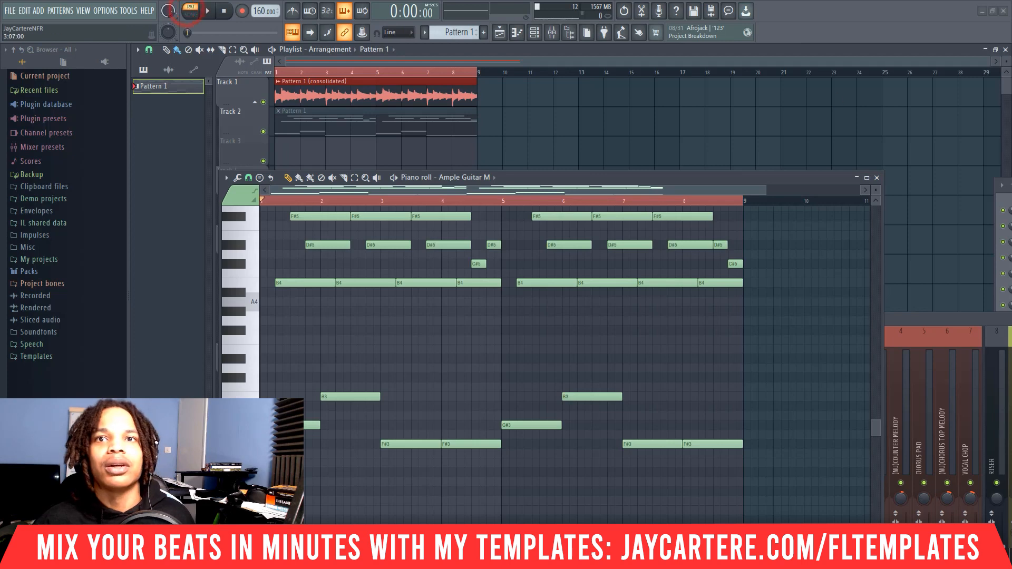
pyautogui.moveTo(1008, 185); pyautogui.dragTo(656, 128)
pyautogui.press('space')
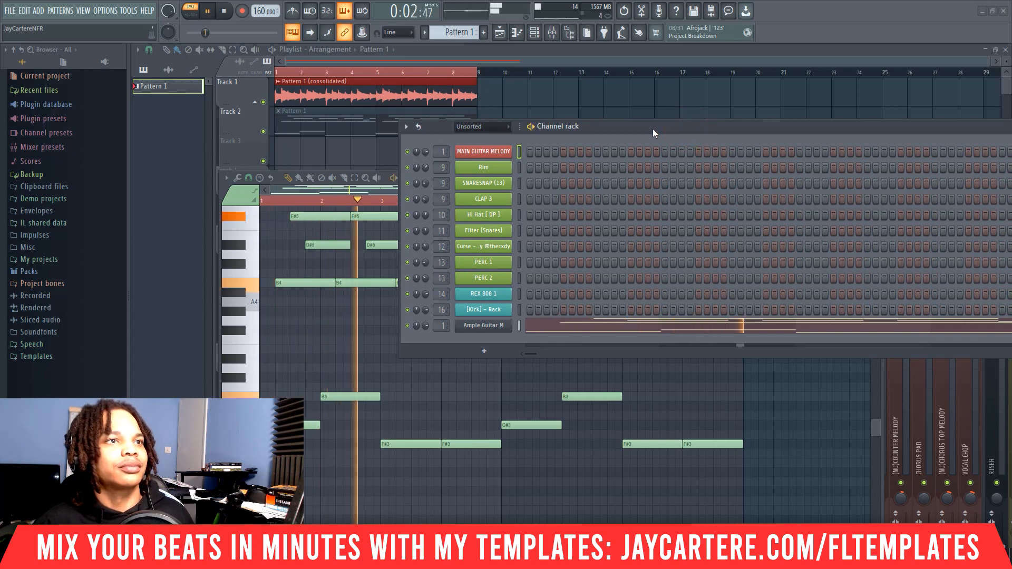
pyautogui.moveTo(652, 129); pyautogui.dragTo(741, 125)
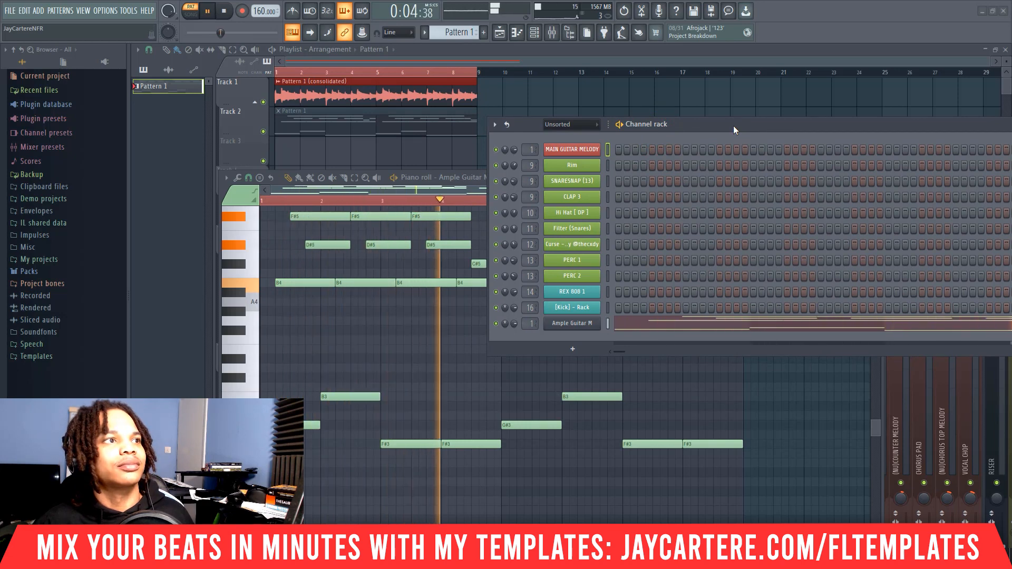
pyautogui.moveTo(732, 126); pyautogui.dragTo(816, 123)
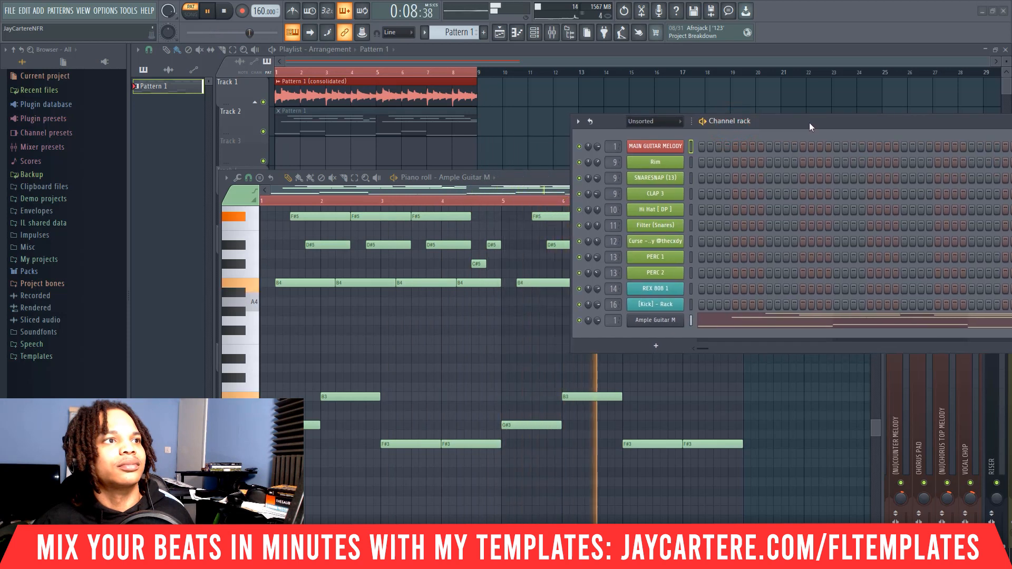
pyautogui.moveTo(795, 121); pyautogui.dragTo(1000, 150)
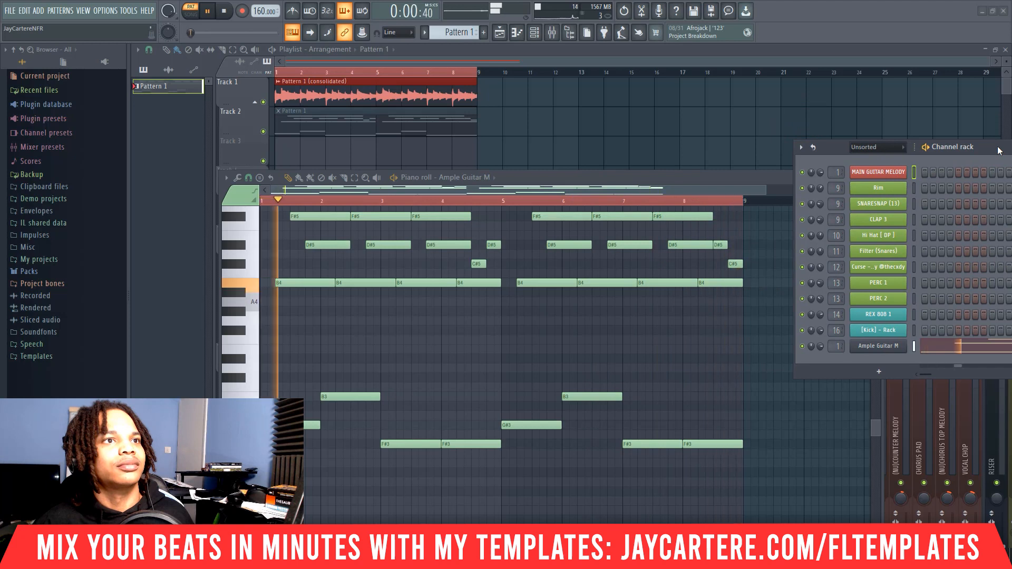
pyautogui.press('space')
pyautogui.moveTo(691, 178); pyautogui.dragTo(678, 252)
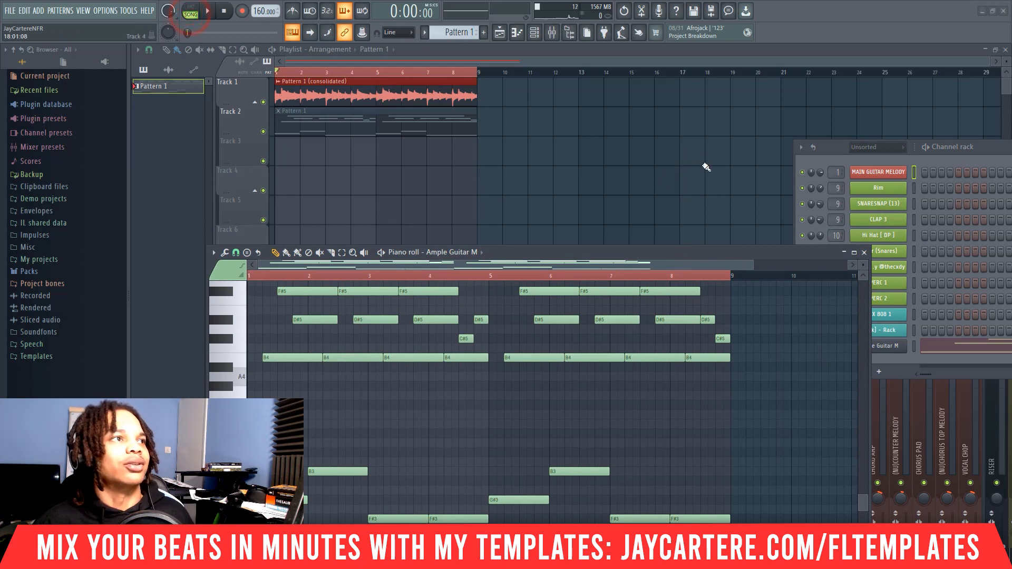
pyautogui.press('space')
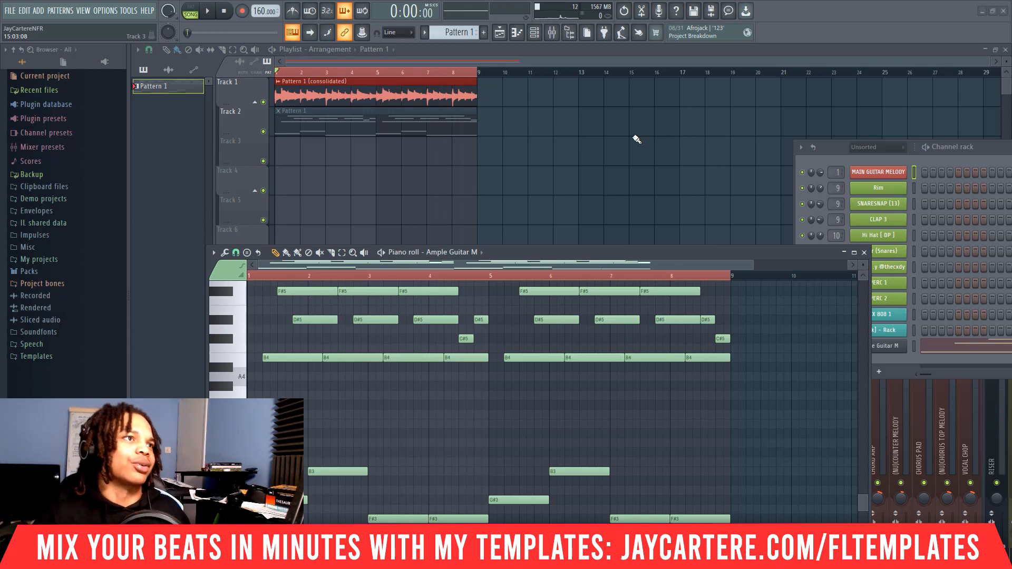
pyautogui.moveTo(999, 151); pyautogui.dragTo(866, 118)
pyautogui.doubleClick(628, 257)
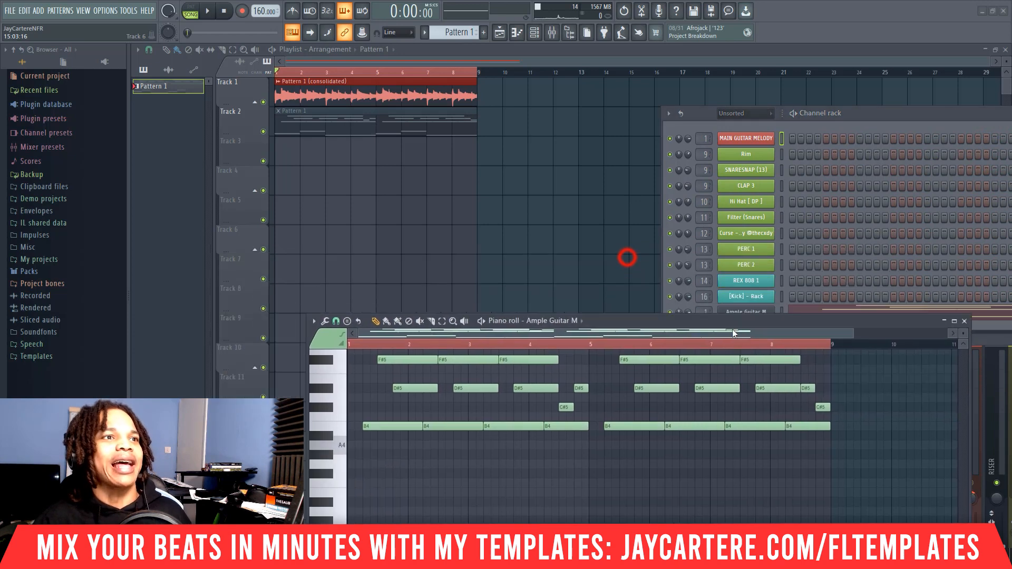
pyautogui.doubleClick(873, 112)
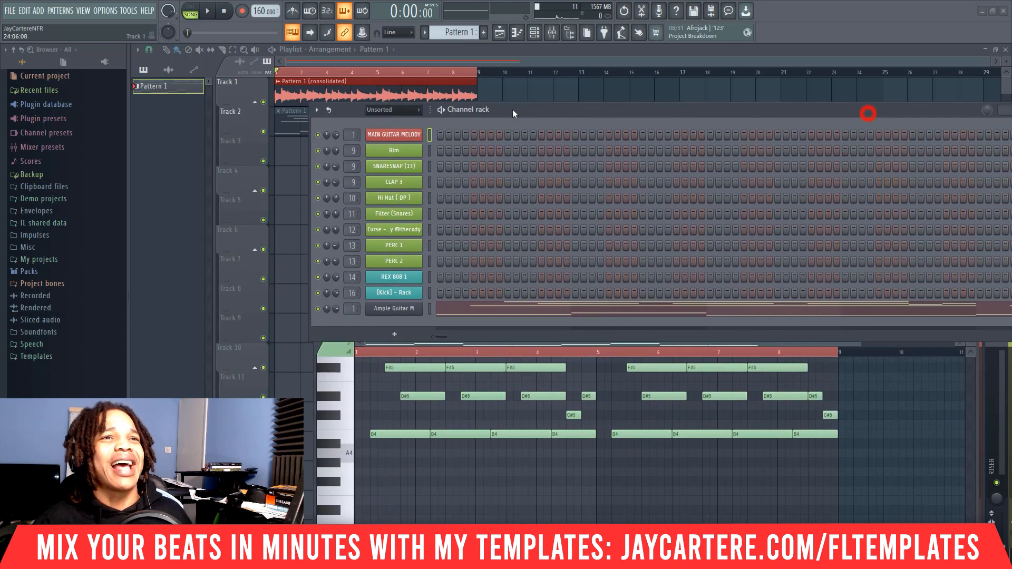
pyautogui.doubleClick(591, 109)
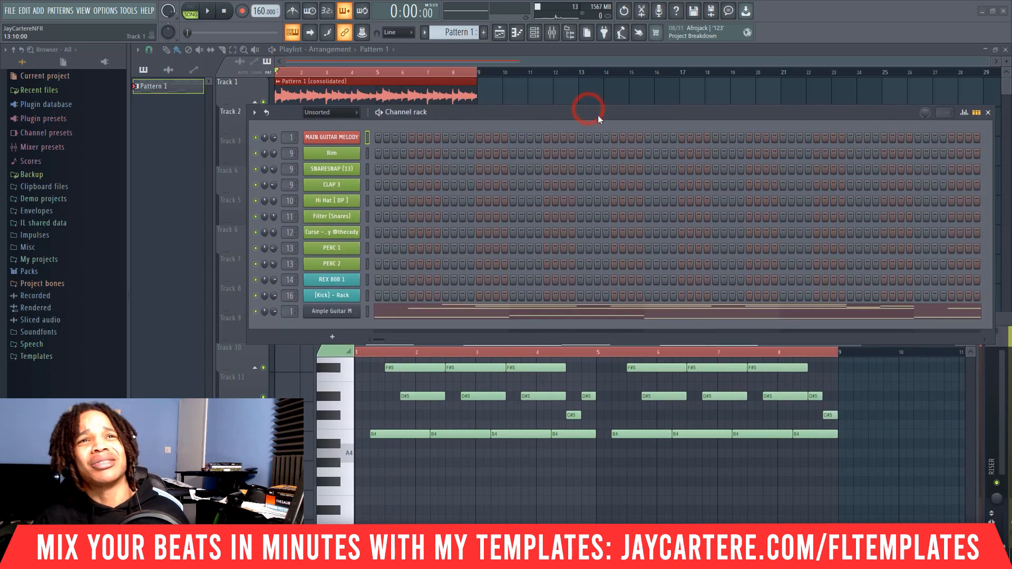
pyautogui.moveTo(601, 109); pyautogui.dragTo(604, 81)
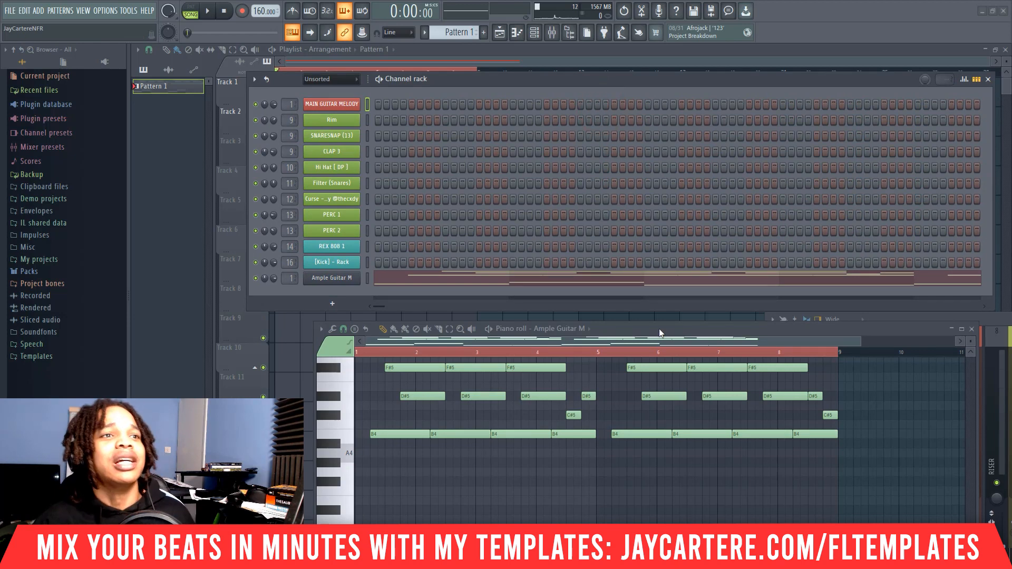
pyautogui.moveTo(667, 329); pyautogui.dragTo(665, 243)
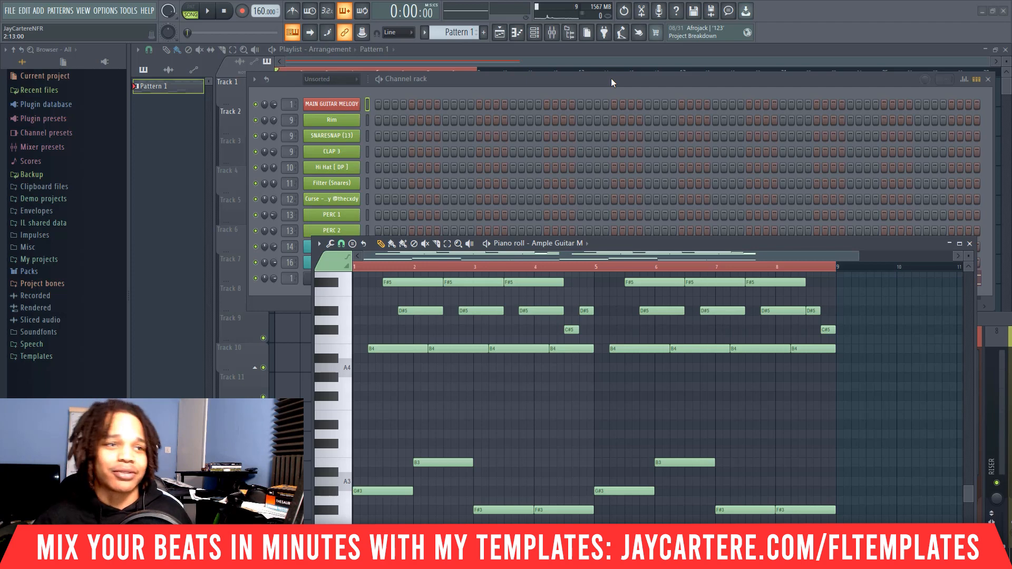
# Bring the piano roll forward and audition the eight bass notes of the guitar melody one by one
pyautogui.moveTo(703, 245); pyautogui.dragTo(694, 116)
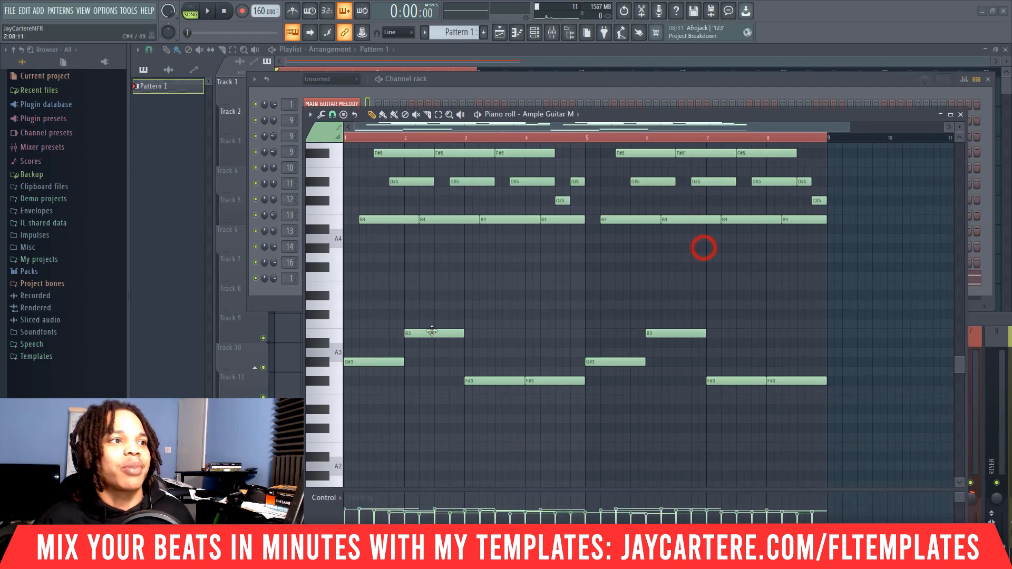
pyautogui.click(380, 363)
pyautogui.click(425, 335)
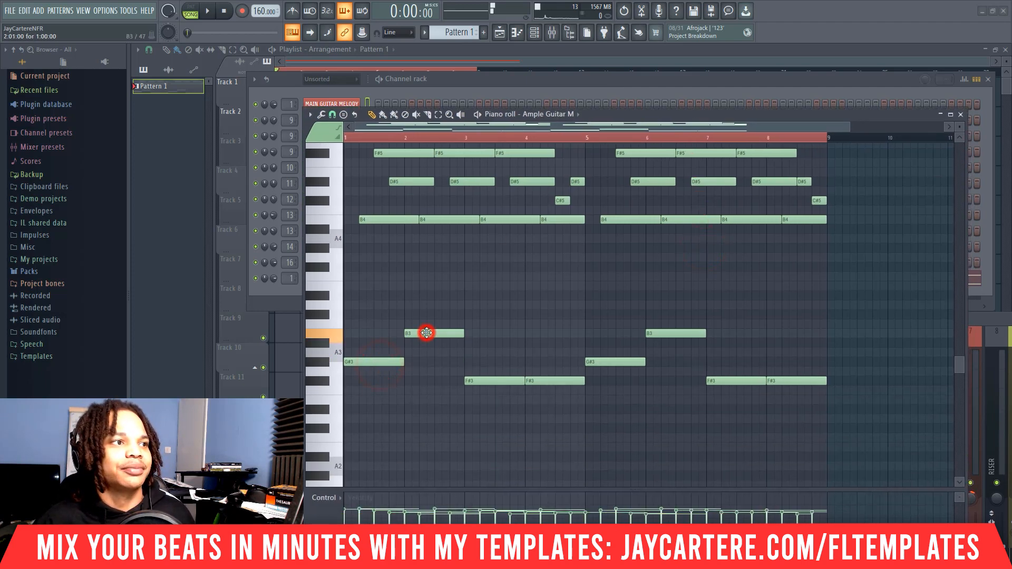
pyautogui.click(482, 382)
pyautogui.click(550, 384)
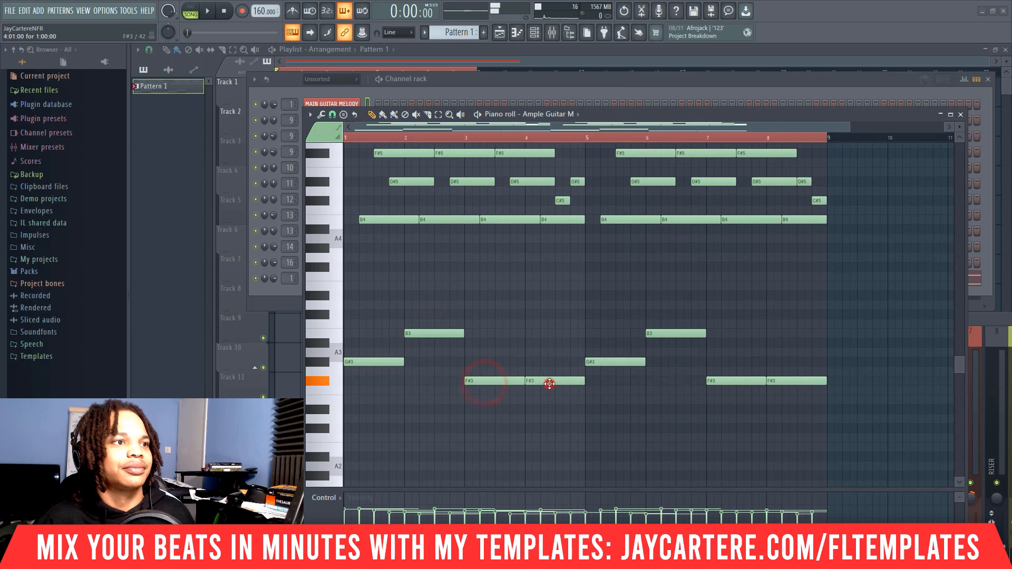
pyautogui.click(612, 363)
pyautogui.click(676, 333)
pyautogui.click(719, 378)
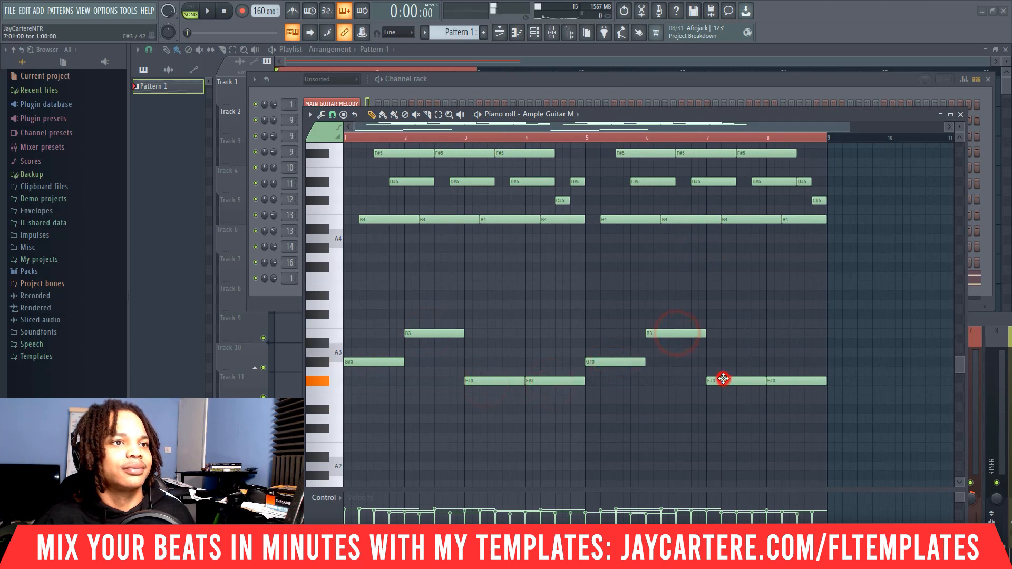
pyautogui.click(791, 380)
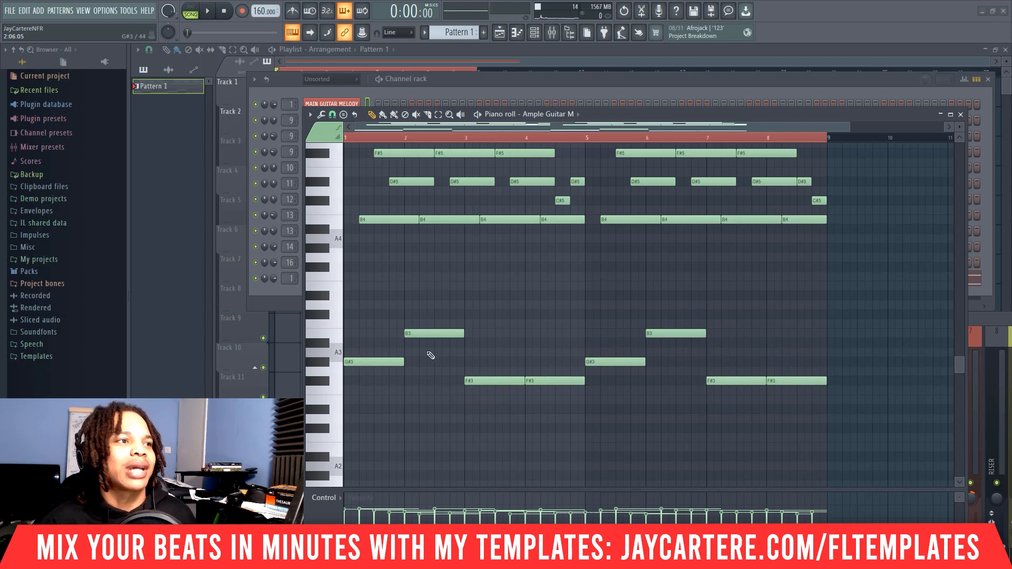
# Lower the bass note in bar 4 to E3 and audition it after the bar 3 note
pyautogui.moveTo(554, 384); pyautogui.dragTo(558, 402)
pyautogui.click(512, 381)
pyautogui.click(547, 400)
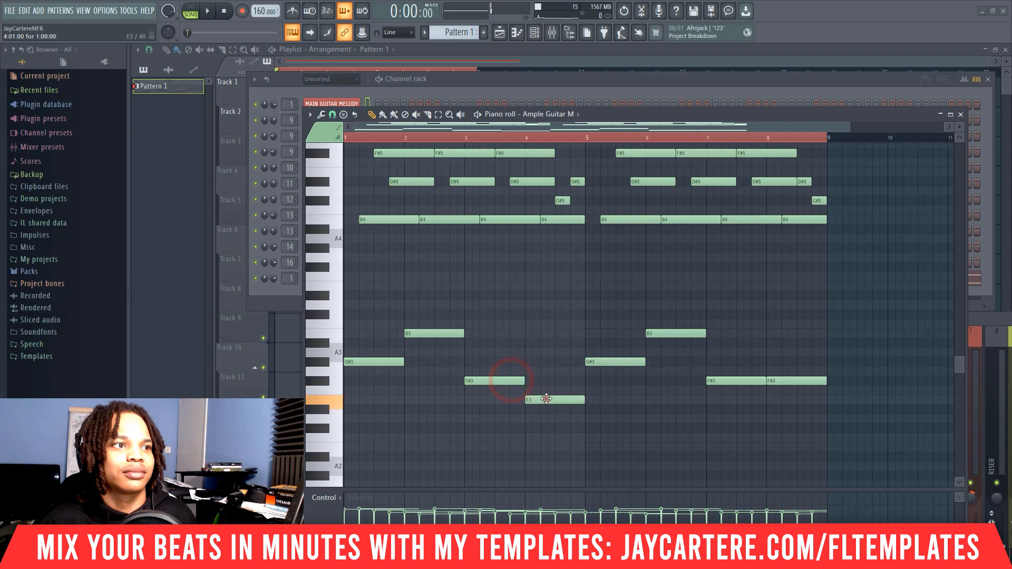
# Try one-bar A3 and G3 bass notes in bar 4, auditioning the bar 3 note before each
pyautogui.click(505, 385)
pyautogui.click(526, 353)
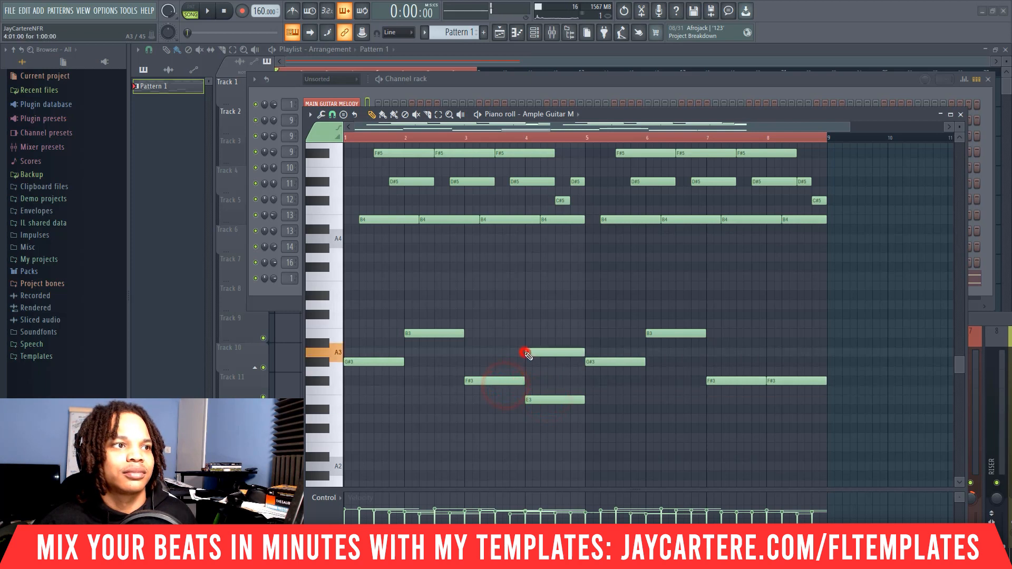
pyautogui.click(515, 384)
pyautogui.click(527, 371)
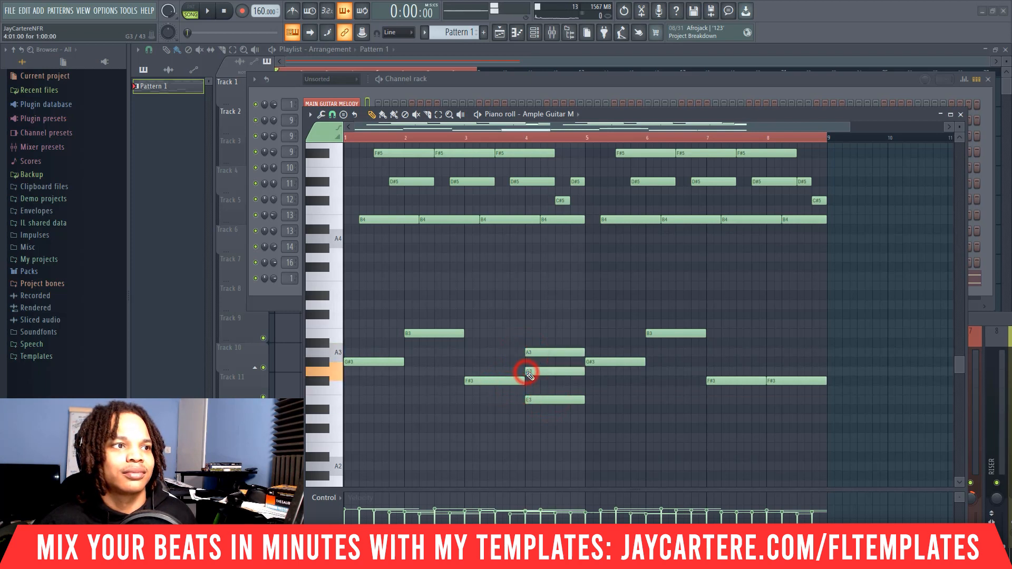
# Remove the E3 bass note from bar 4, audition the A3 alternative after bar 3, and clear the remaining trial notes
pyautogui.rightClick(546, 398)
pyautogui.click(538, 351)
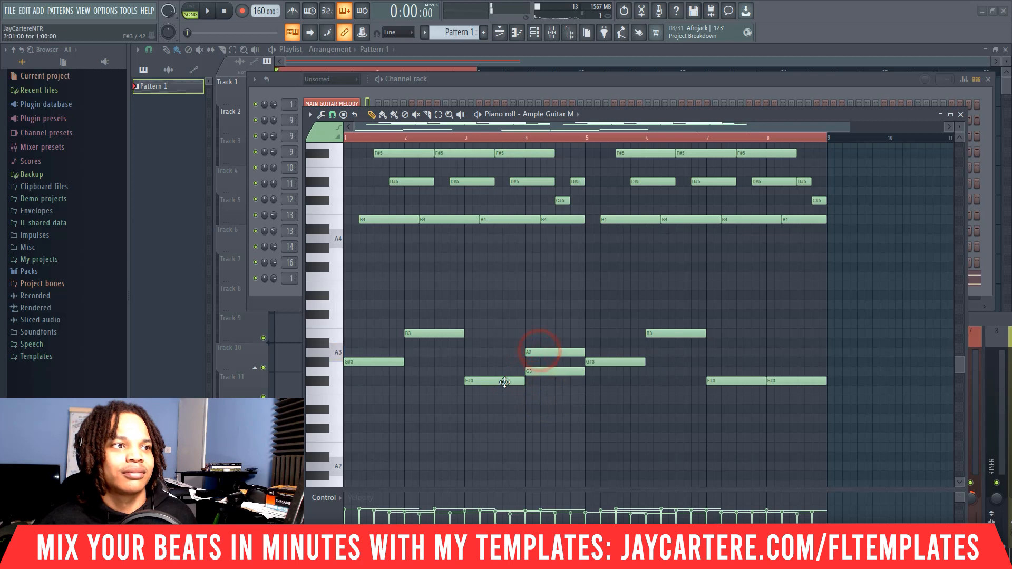
pyautogui.click(504, 380)
pyautogui.click(537, 352)
pyautogui.rightClick(542, 352)
pyautogui.rightClick(542, 371)
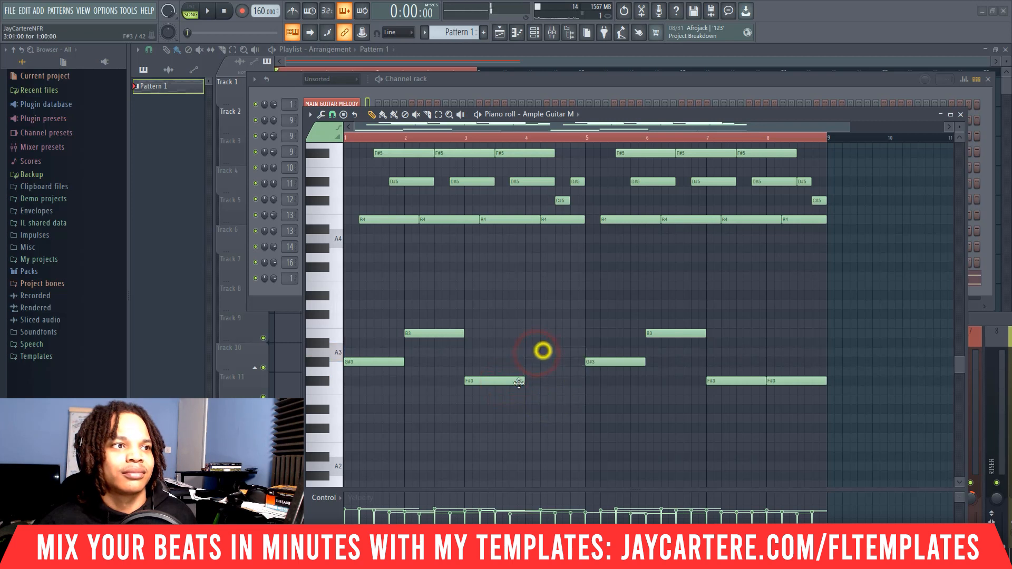
# Try a one-bar B3 bass note in bar 4 after auditioning the bar 3 note, and delete it
pyautogui.click(511, 381)
pyautogui.click(526, 333)
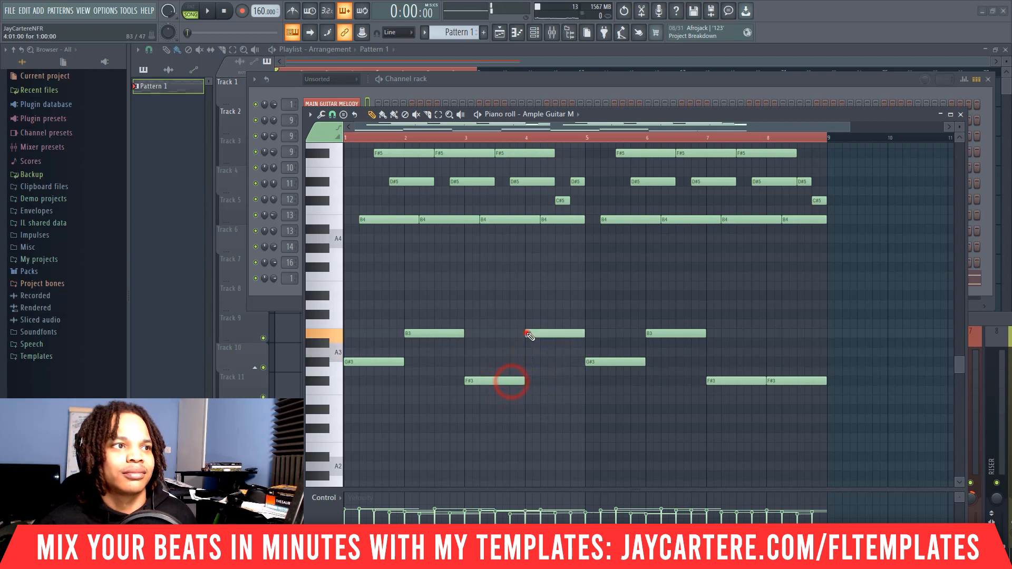
pyautogui.rightClick(557, 333)
# Place a one-bar F#3 bass note across bar 4, directly following the bar 3 note
pyautogui.click(514, 383)
pyautogui.click(528, 381)
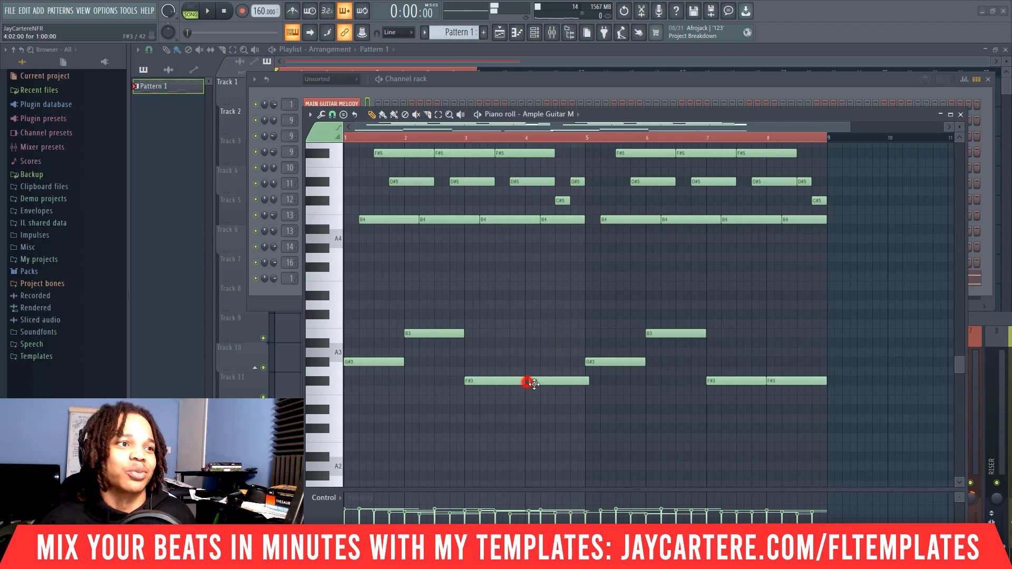
pyautogui.click(551, 382)
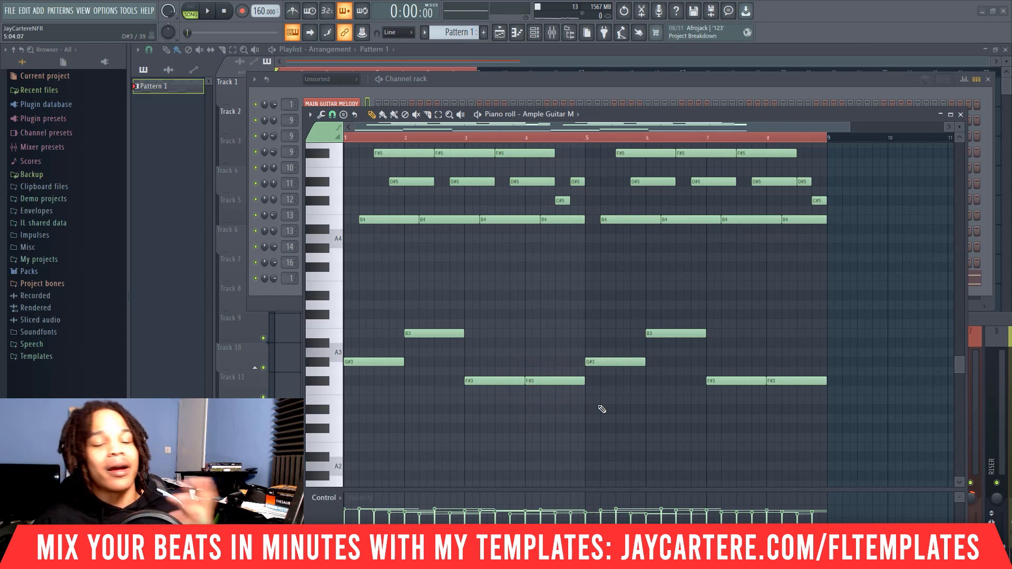
pyautogui.scroll(3, 601, 409)
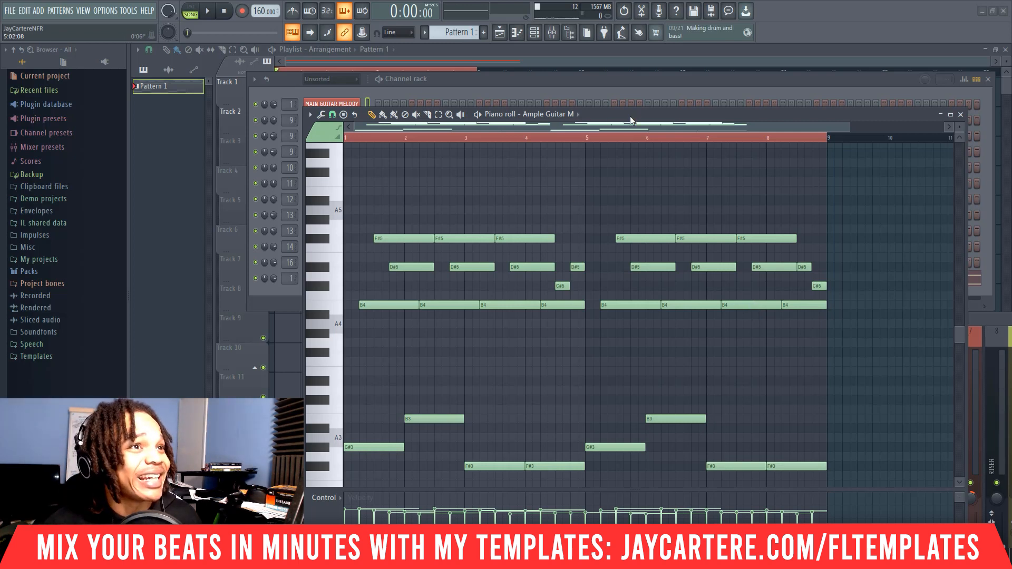
pyautogui.moveTo(631, 118); pyautogui.dragTo(647, 141)
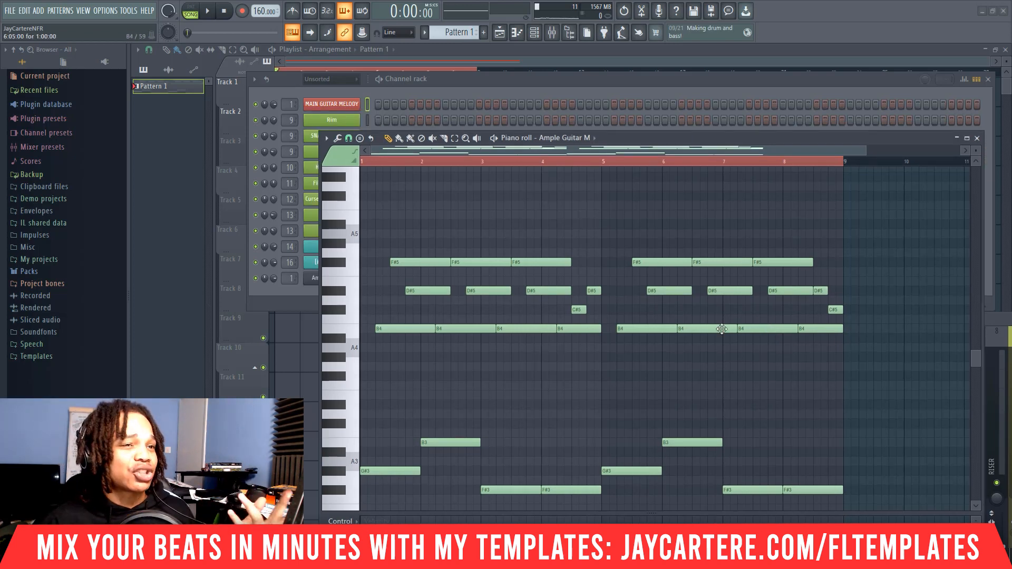